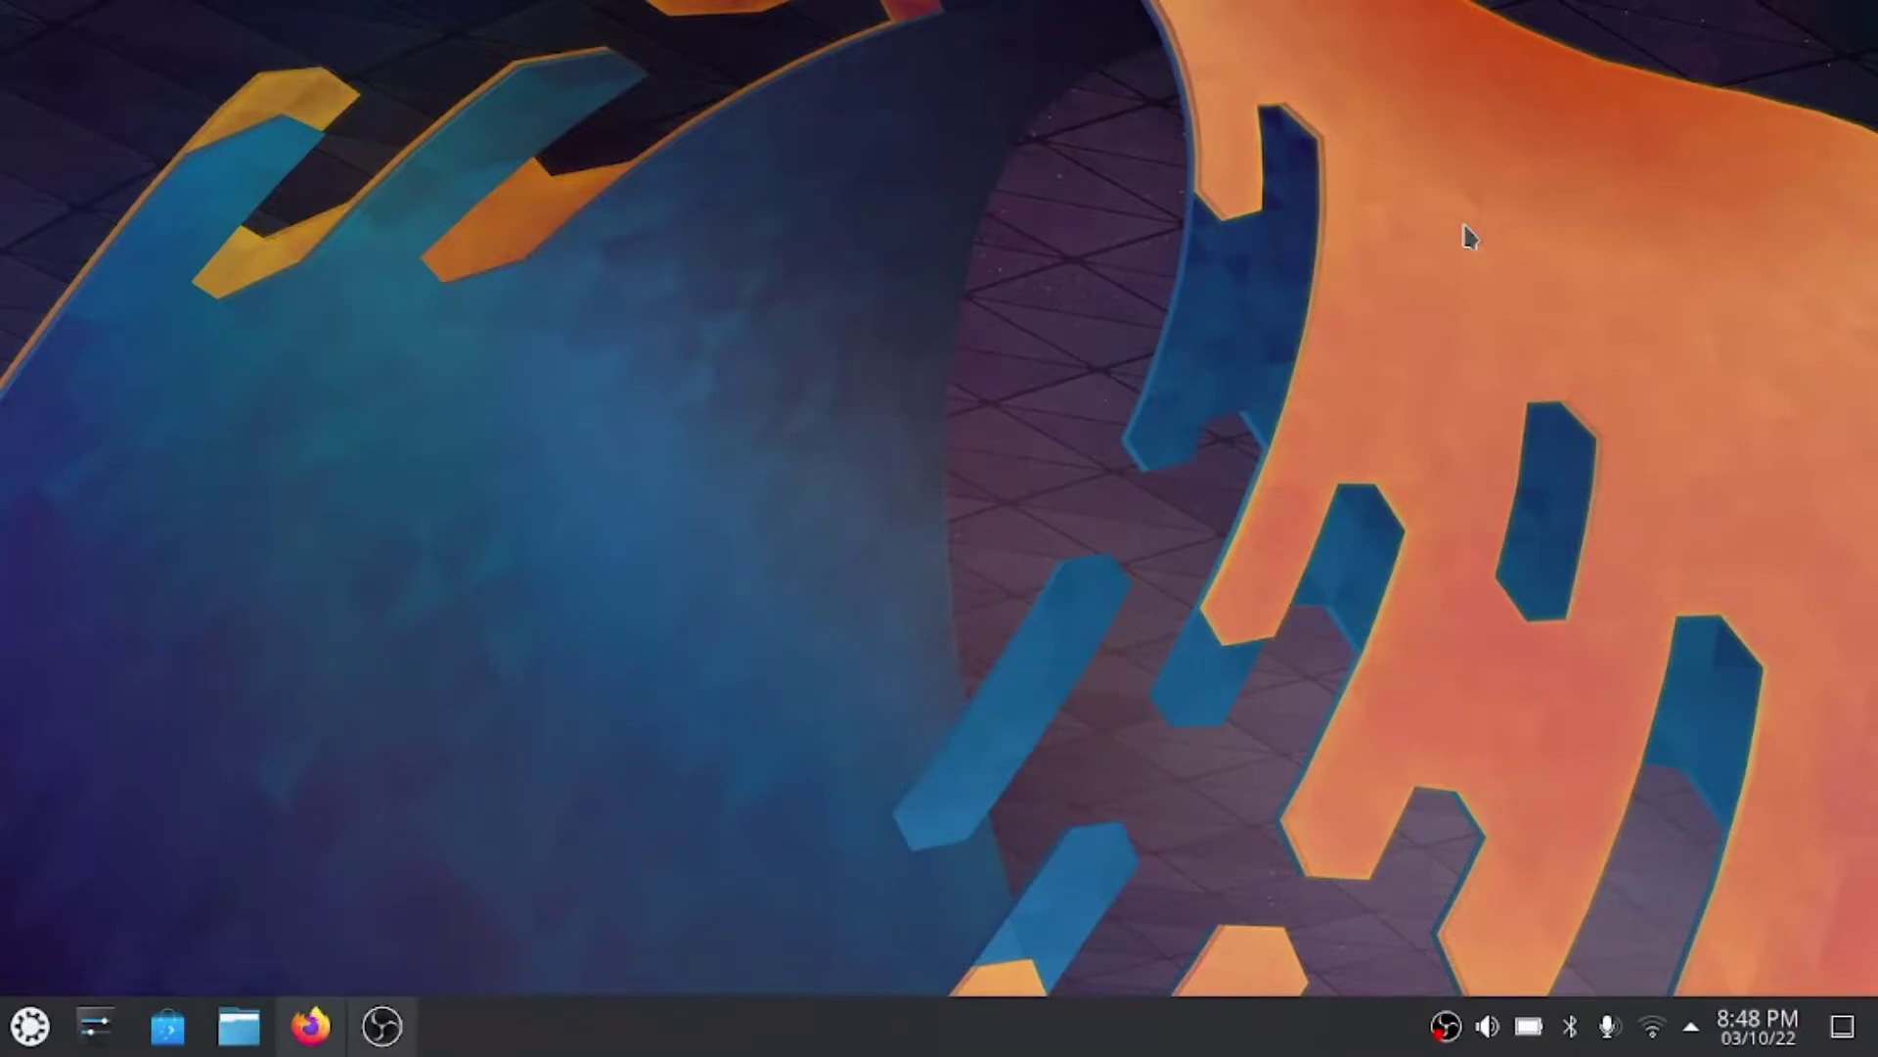
- Launch Firefox, finish its welcome setup without importing data, and close the Privacy Notice tab
{"action": "left_click", "coordinate": [312, 1025]}
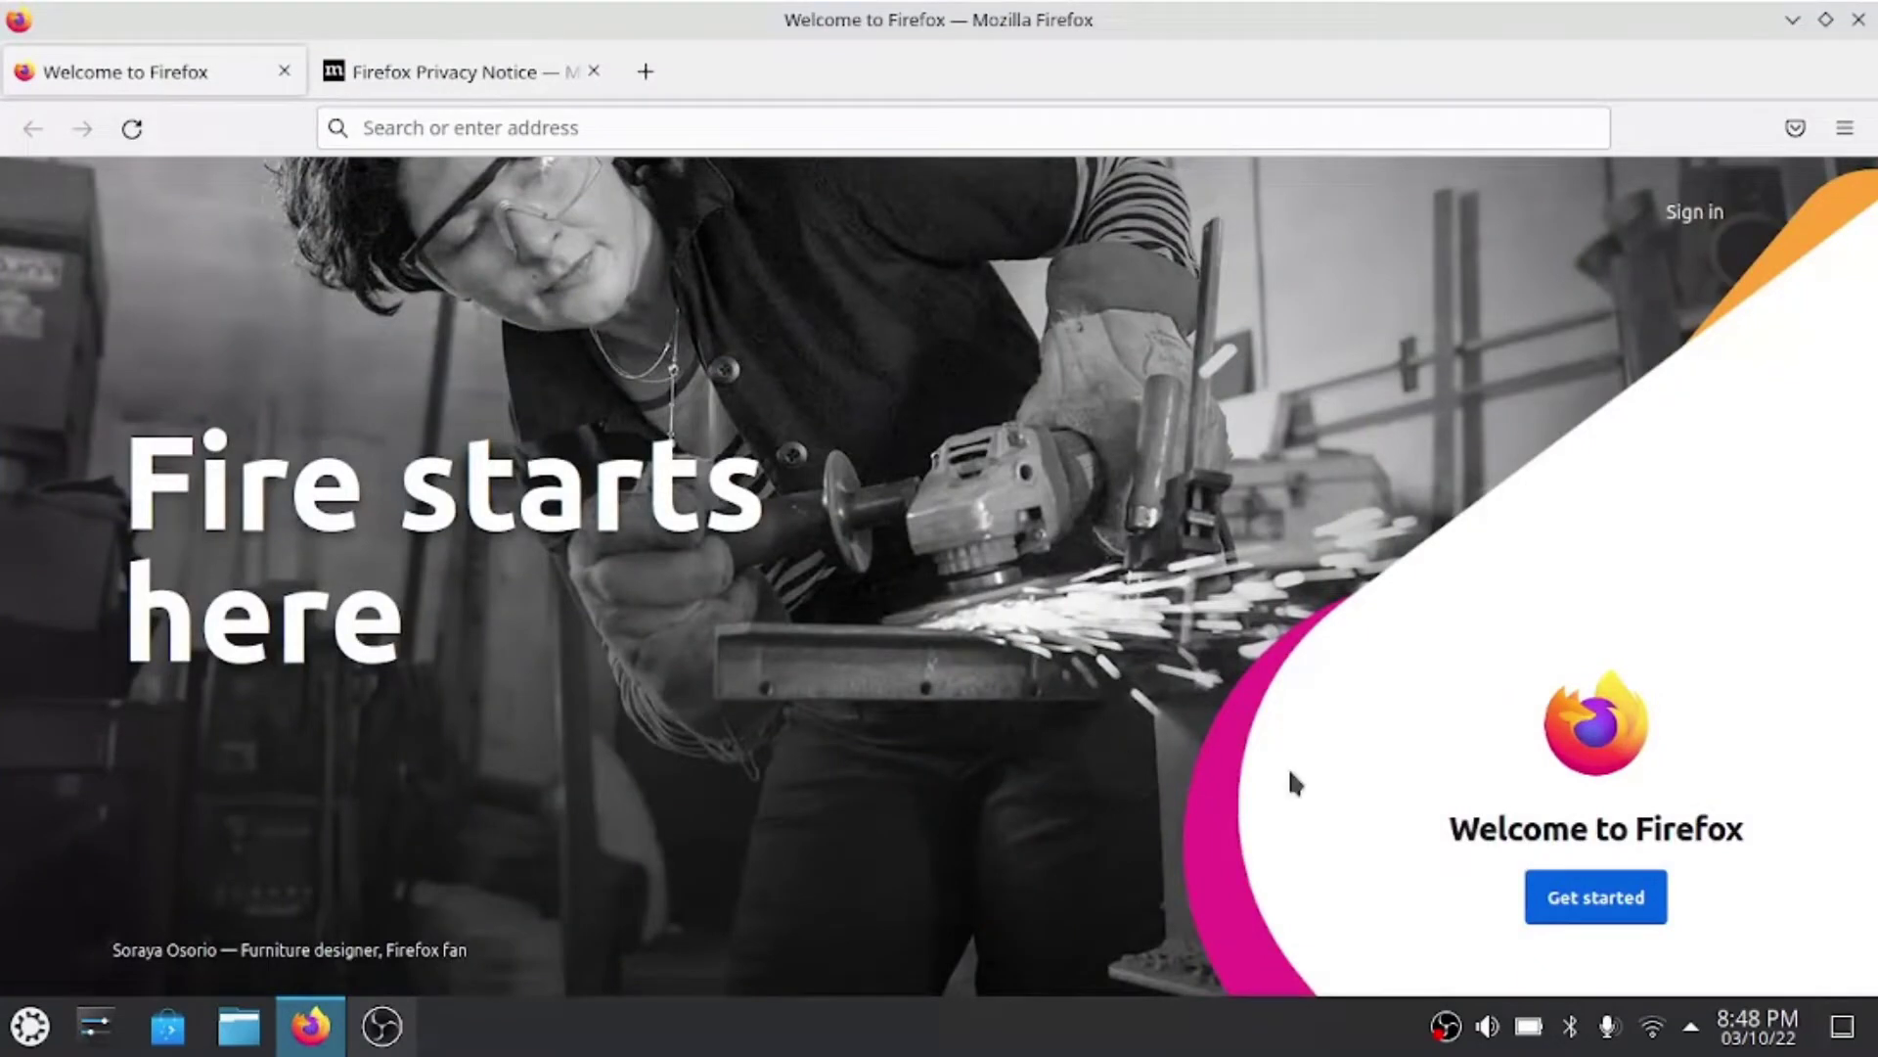
{"action": "left_click", "coordinate": [1621, 904]}
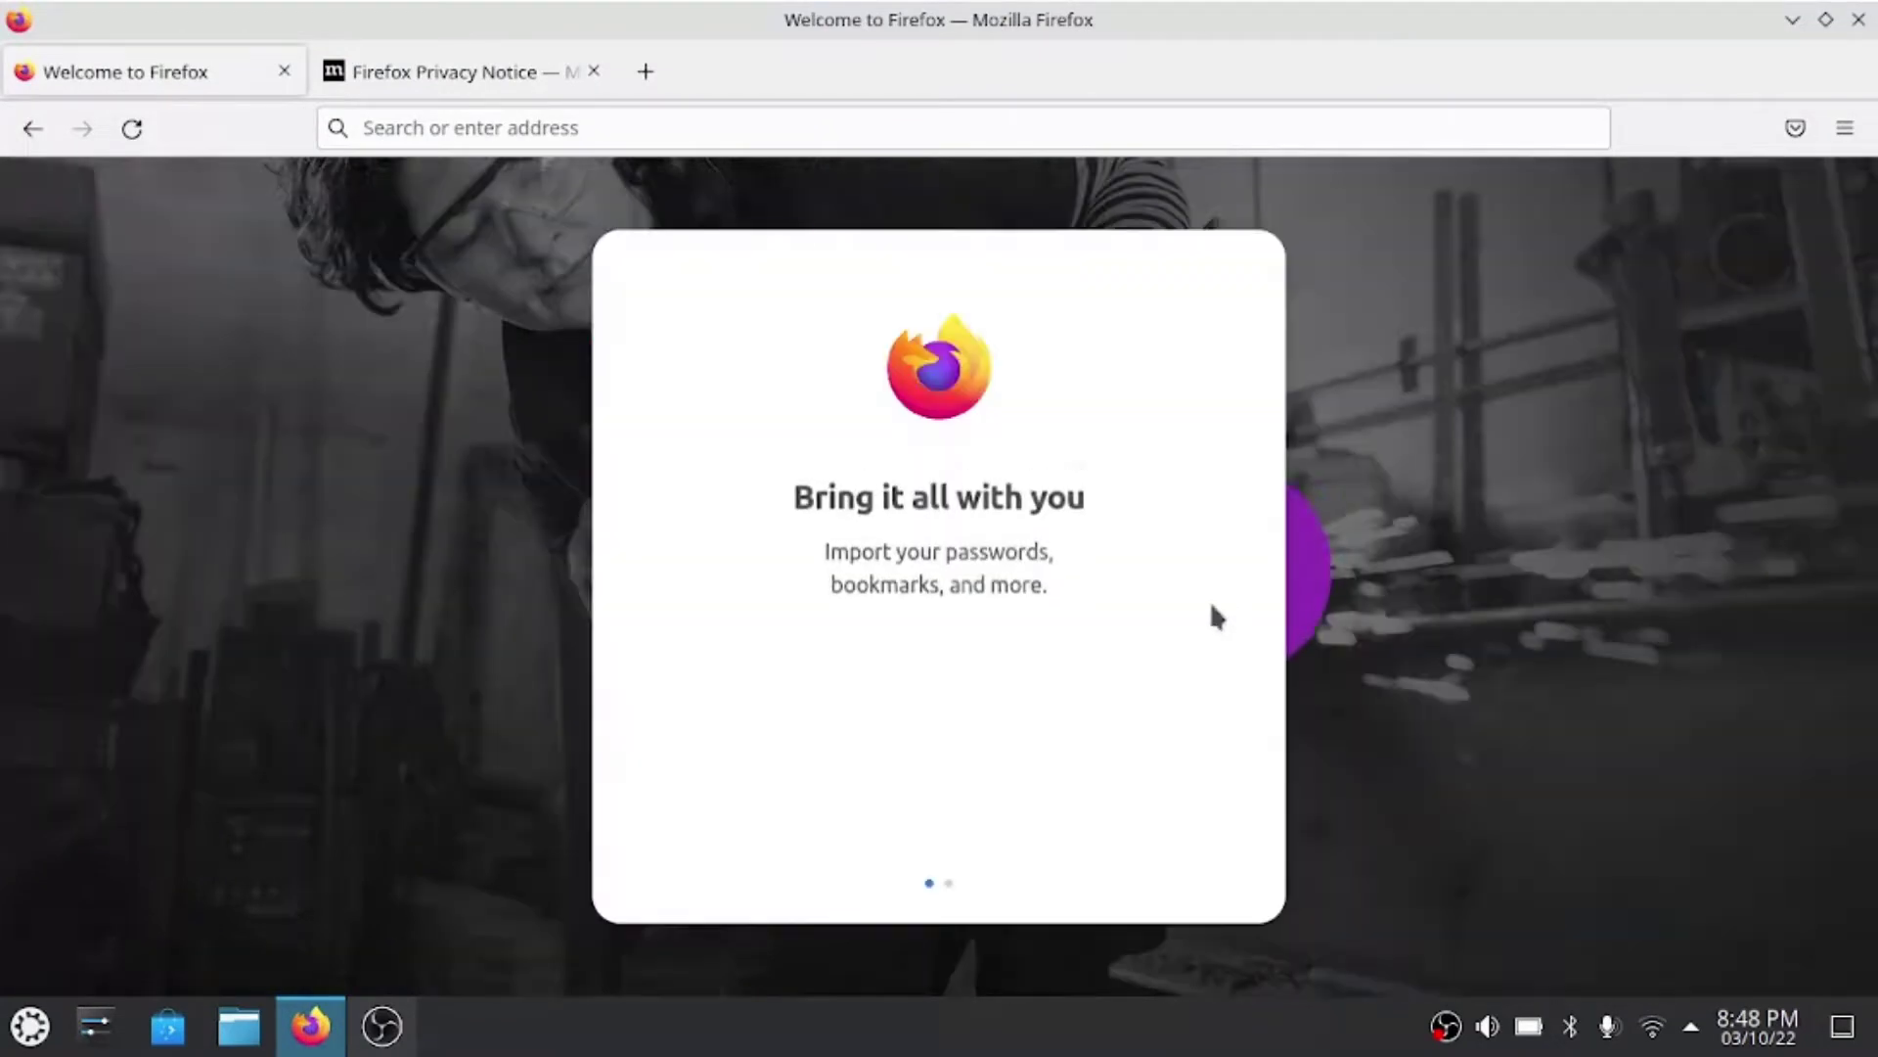
{"action": "left_click", "coordinate": [958, 788]}
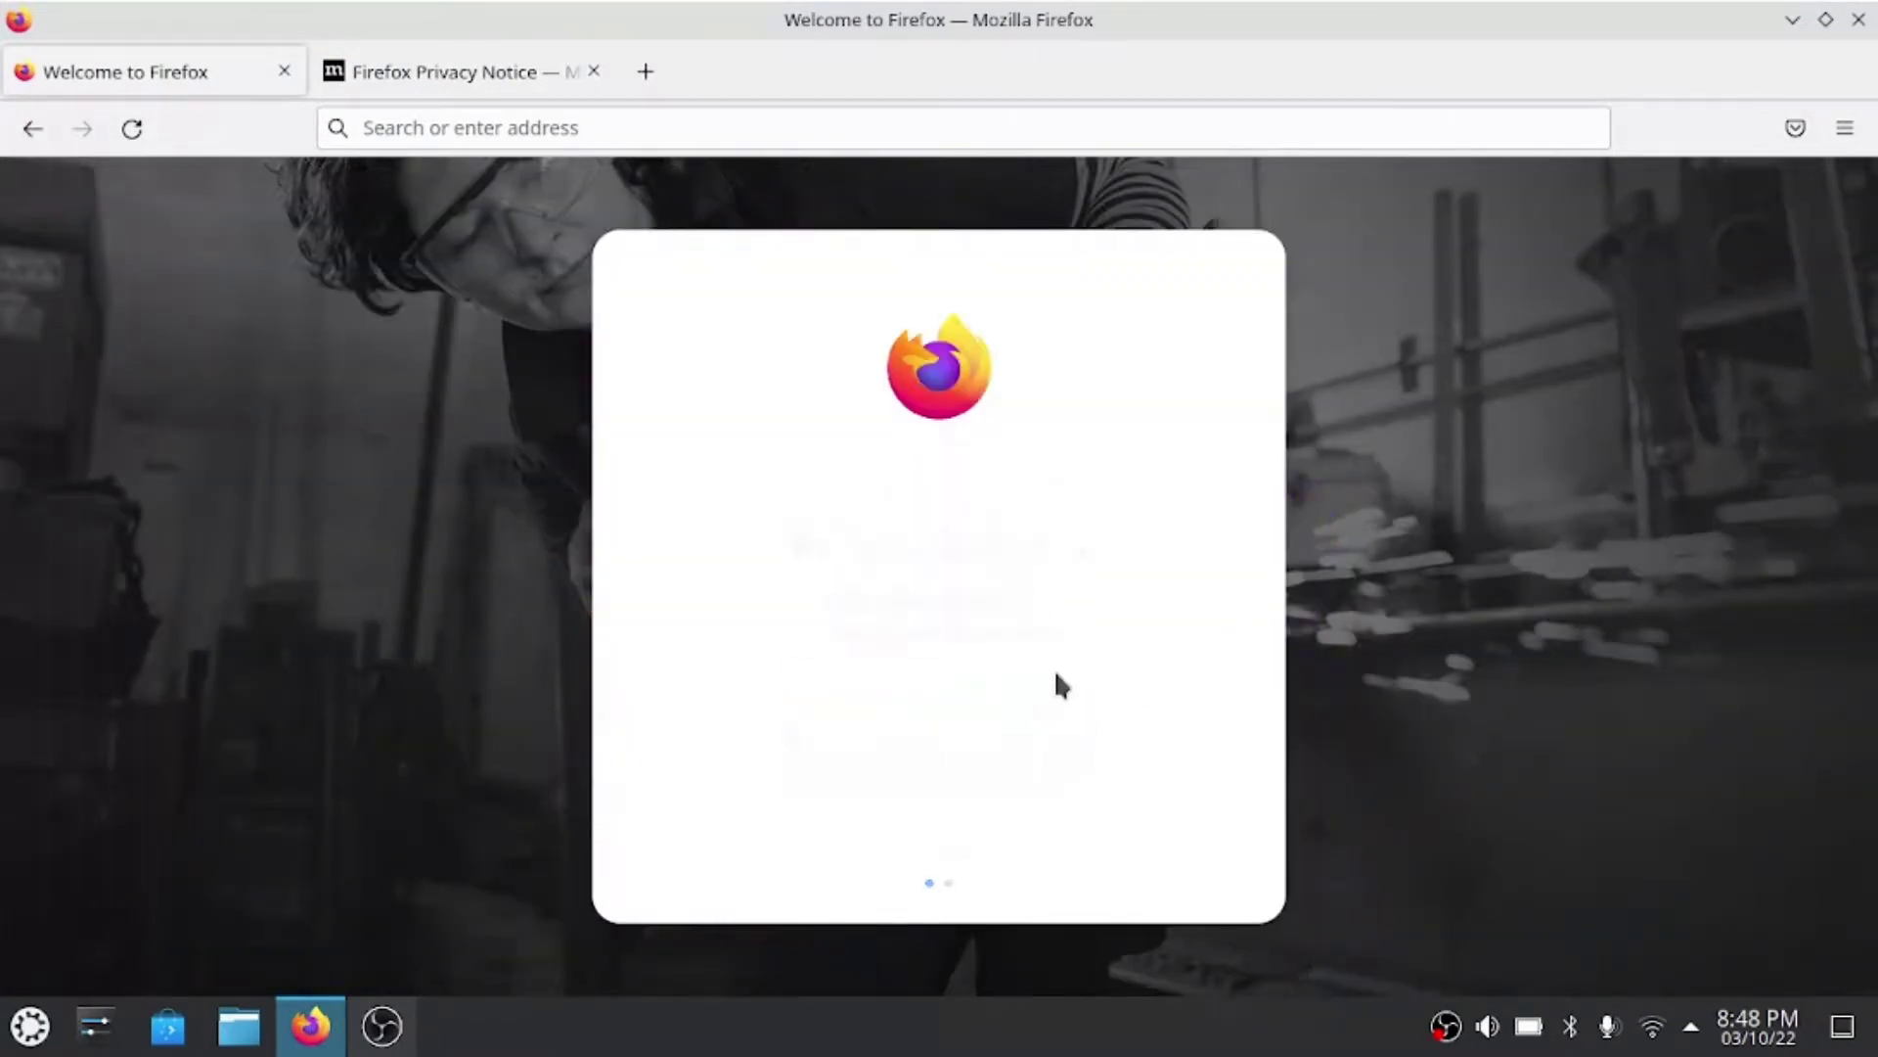
{"action": "left_click", "coordinate": [947, 743]}
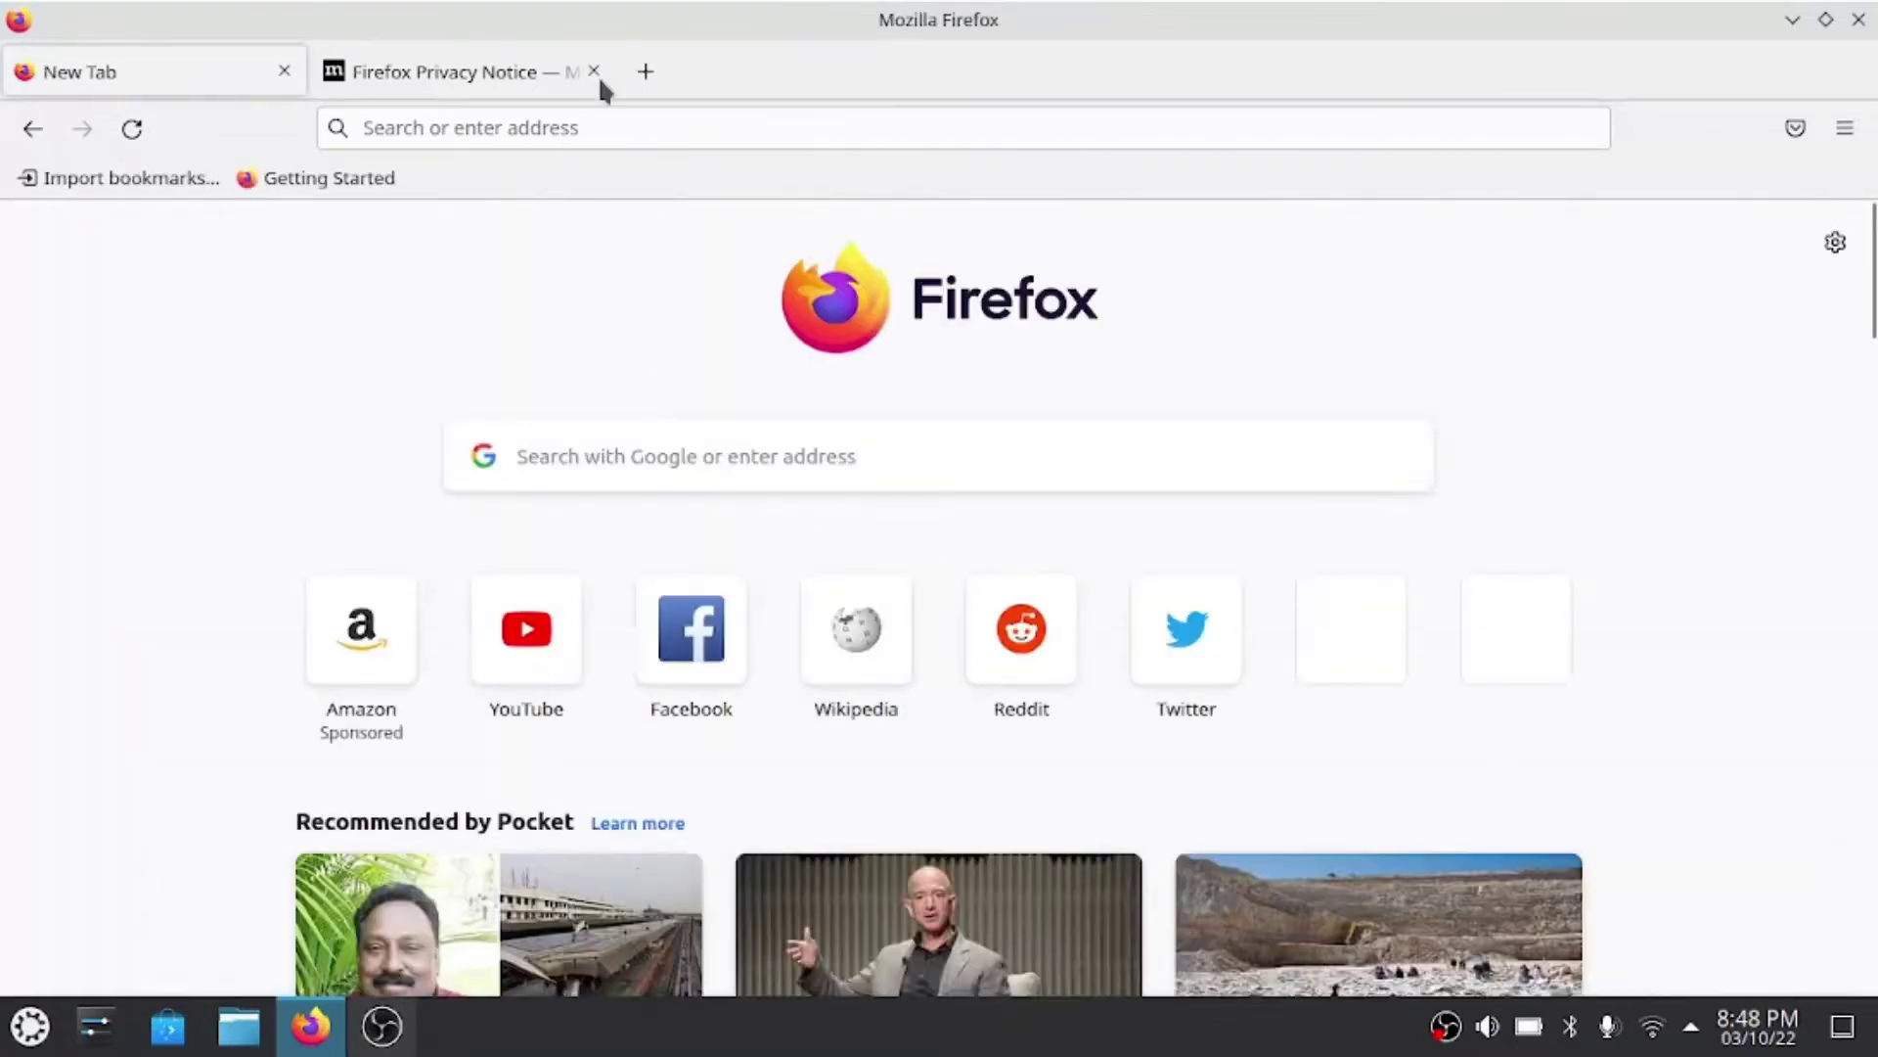
{"action": "left_click", "coordinate": [594, 73]}
- Load setup.virtualhub.eu.org in Firefox
{"action": "left_click", "coordinate": [579, 123]}
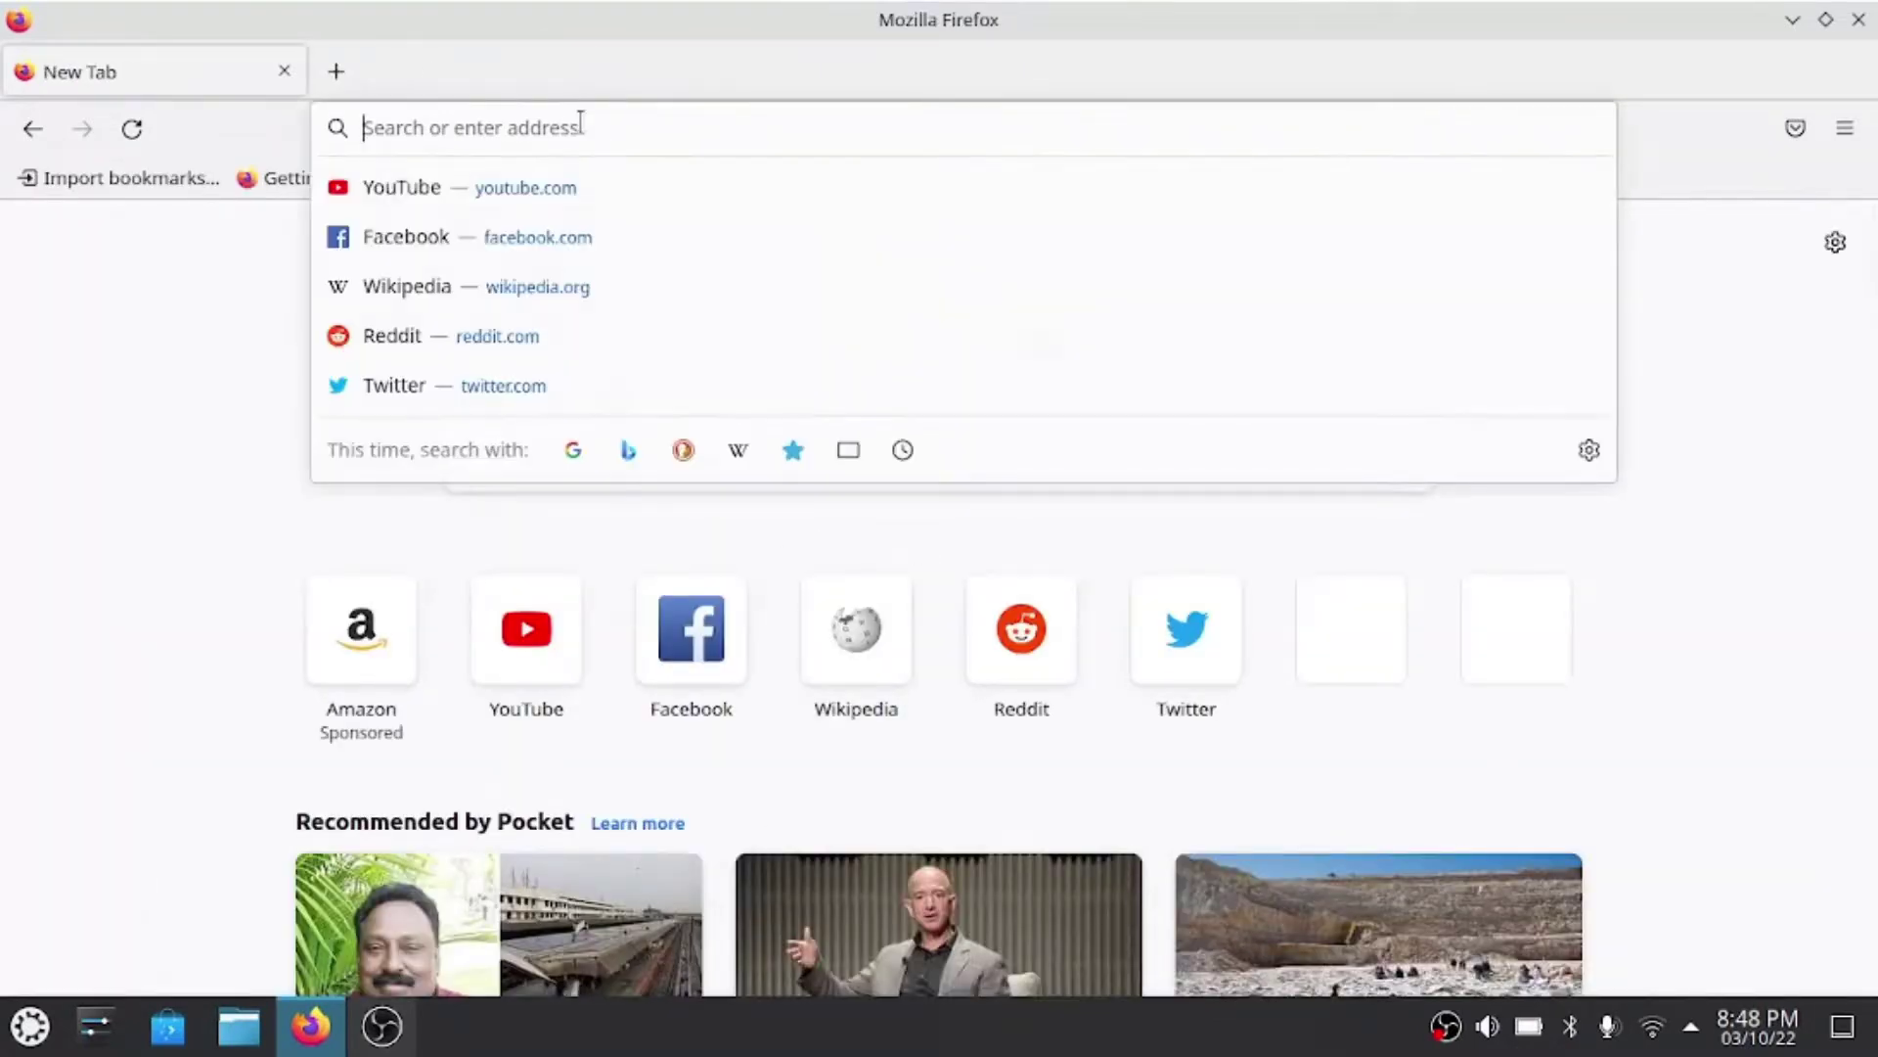
{"action": "type", "text": "setup.v"}
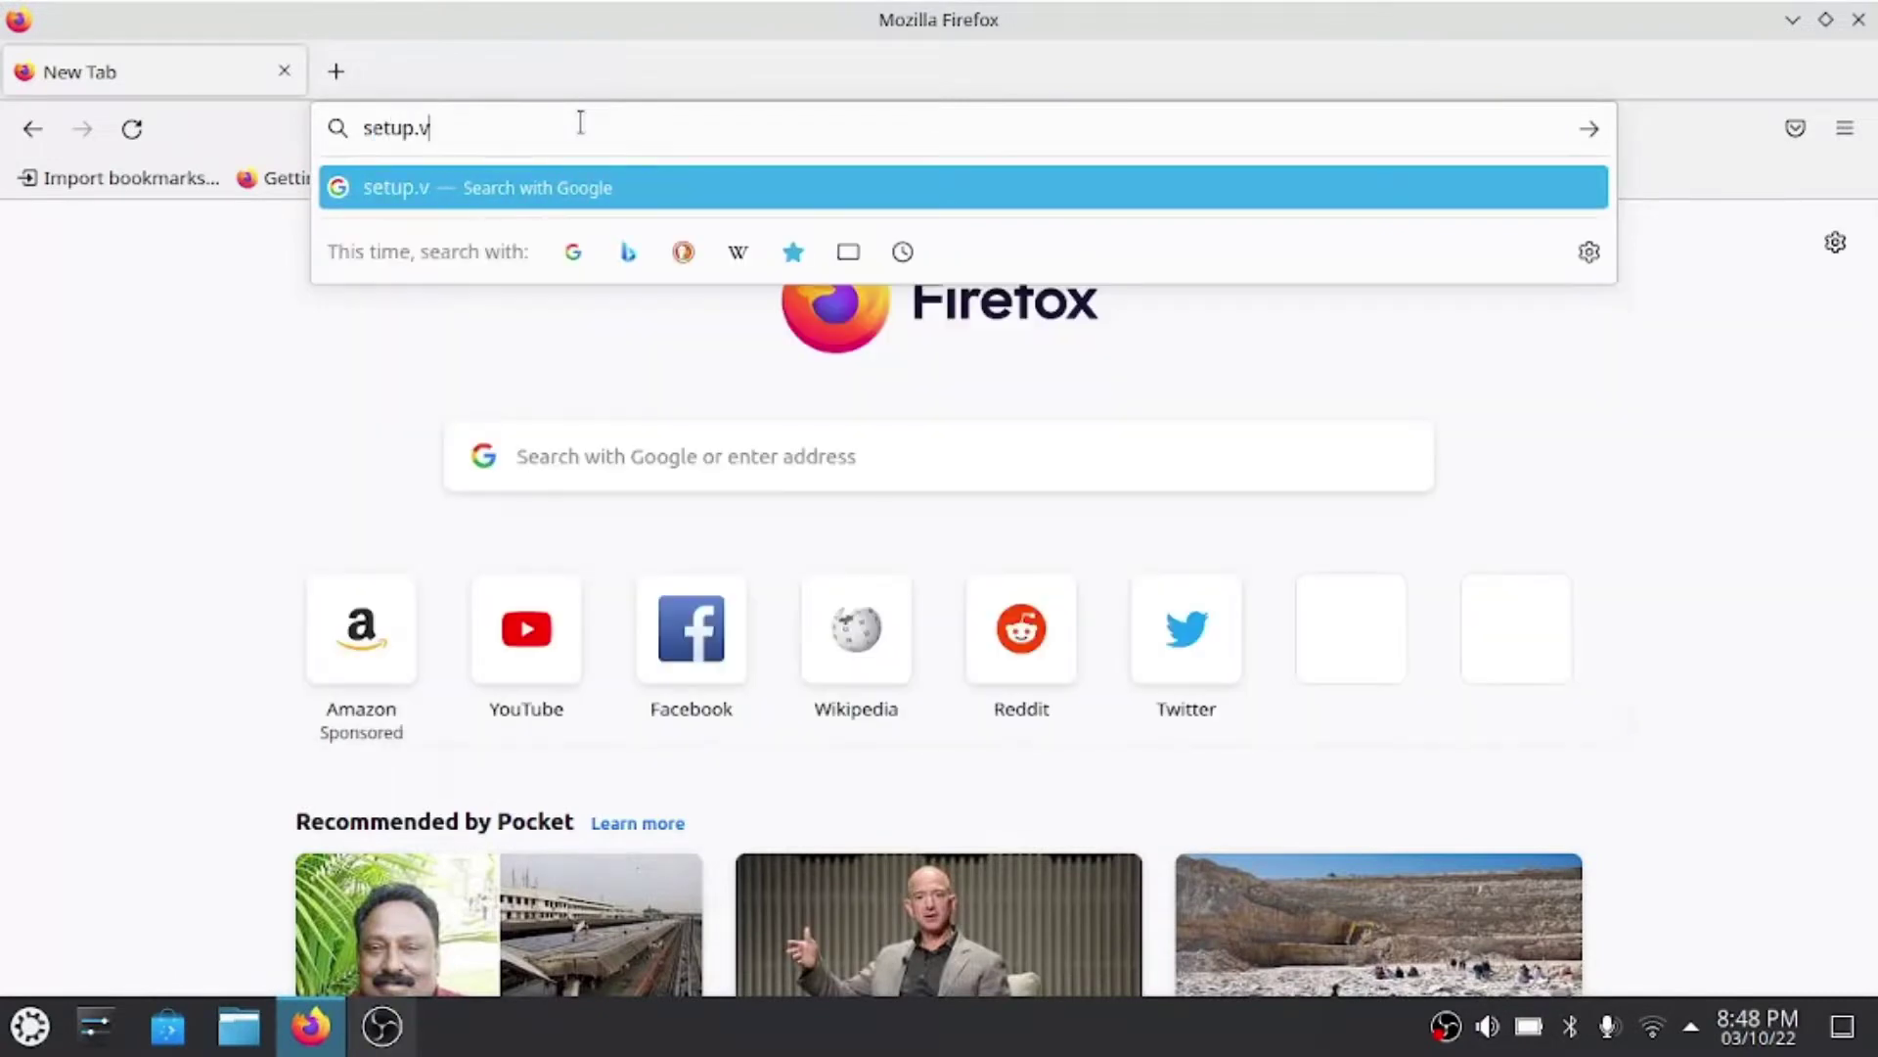
{"action": "type", "text": "irtualhu"}
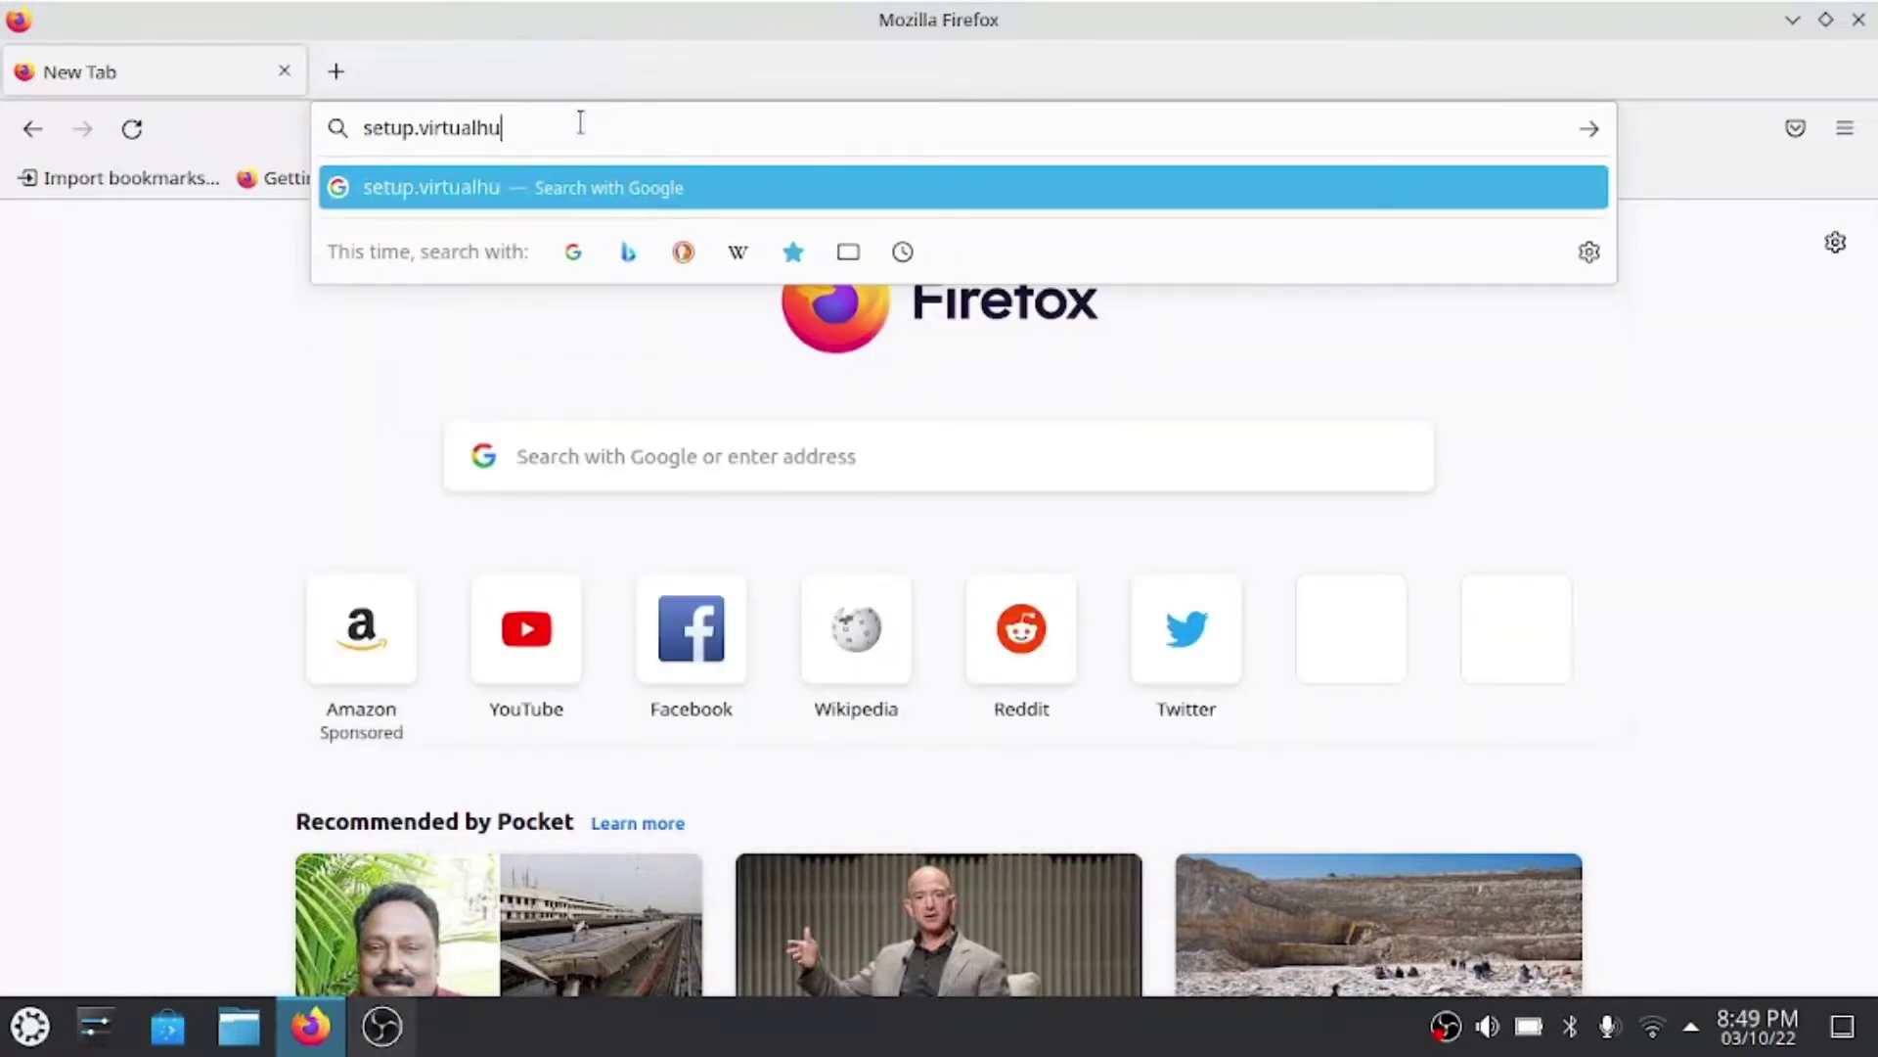
{"action": "type", "text": "b.eu.org"}
{"action": "key", "text": "Return"}
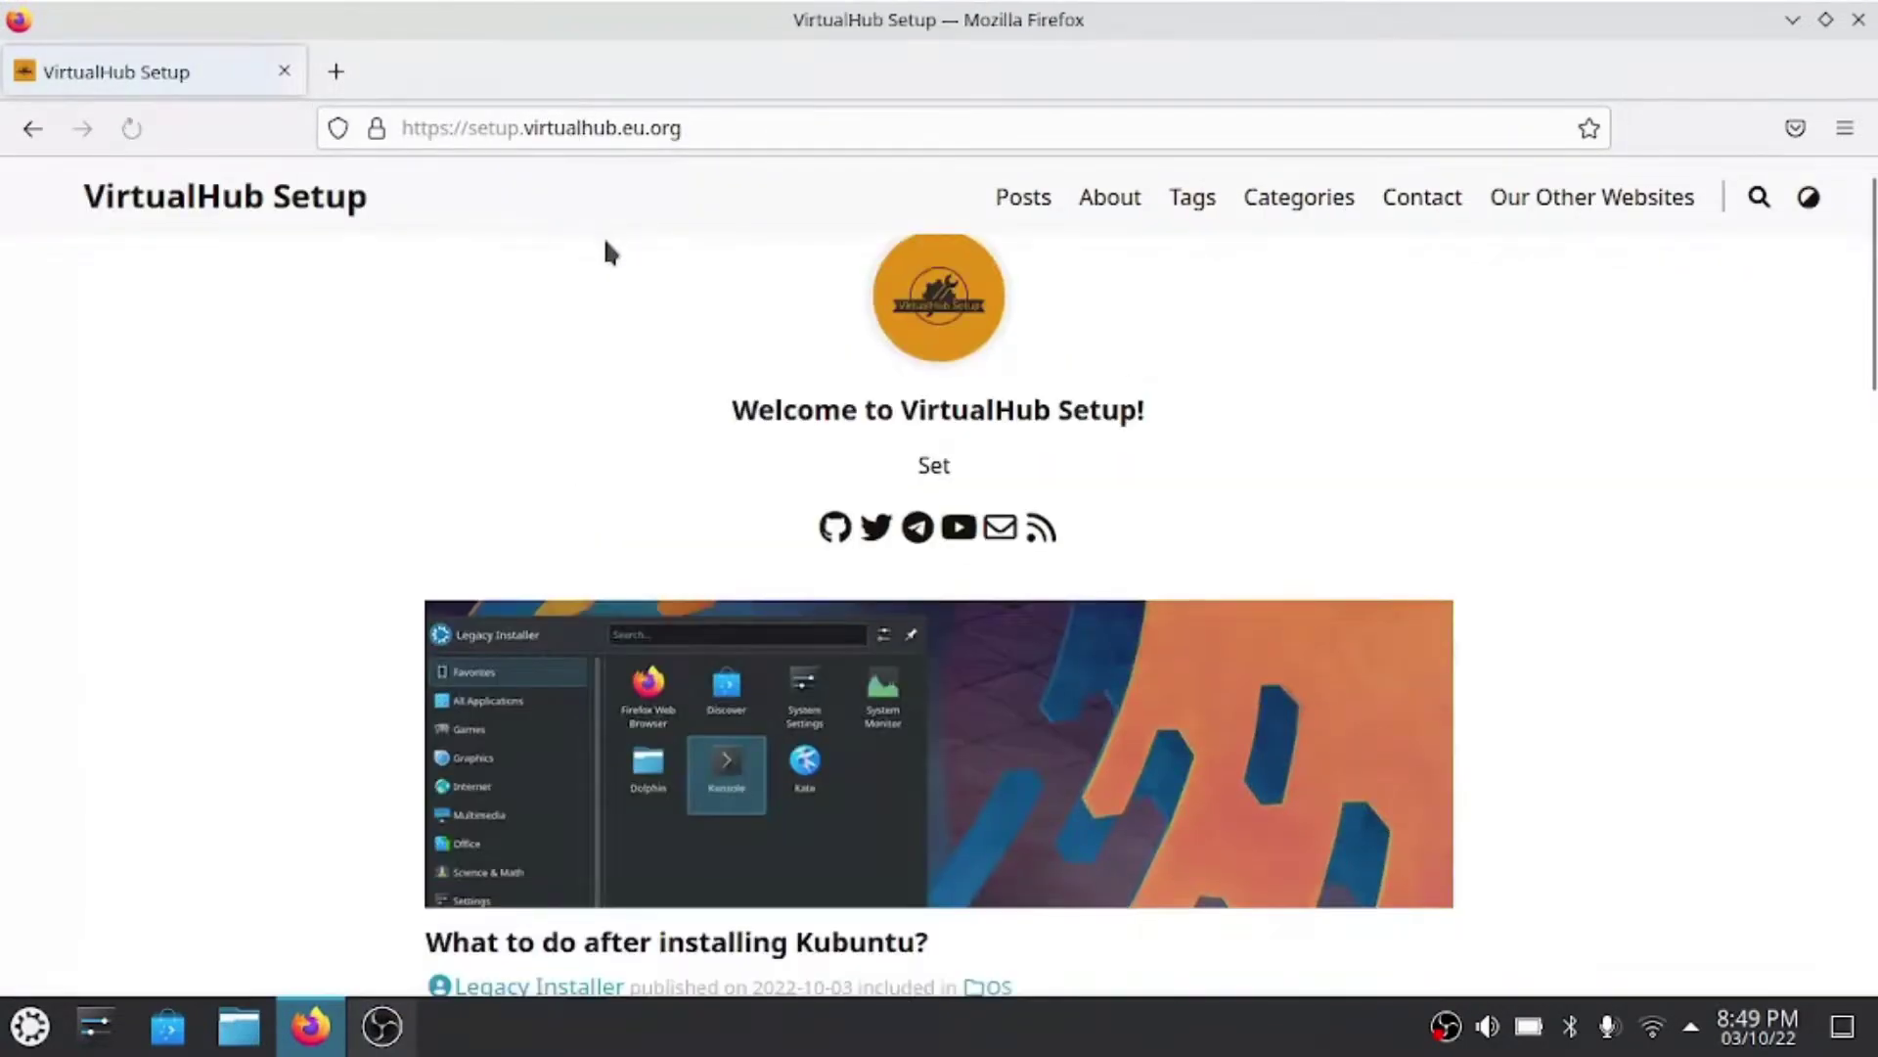
{"action": "scroll", "coordinate": [606, 254], "scroll_direction": "down", "scroll_amount": 8}
{"action": "scroll", "coordinate": [656, 332], "scroll_direction": "up", "scroll_amount": 4}
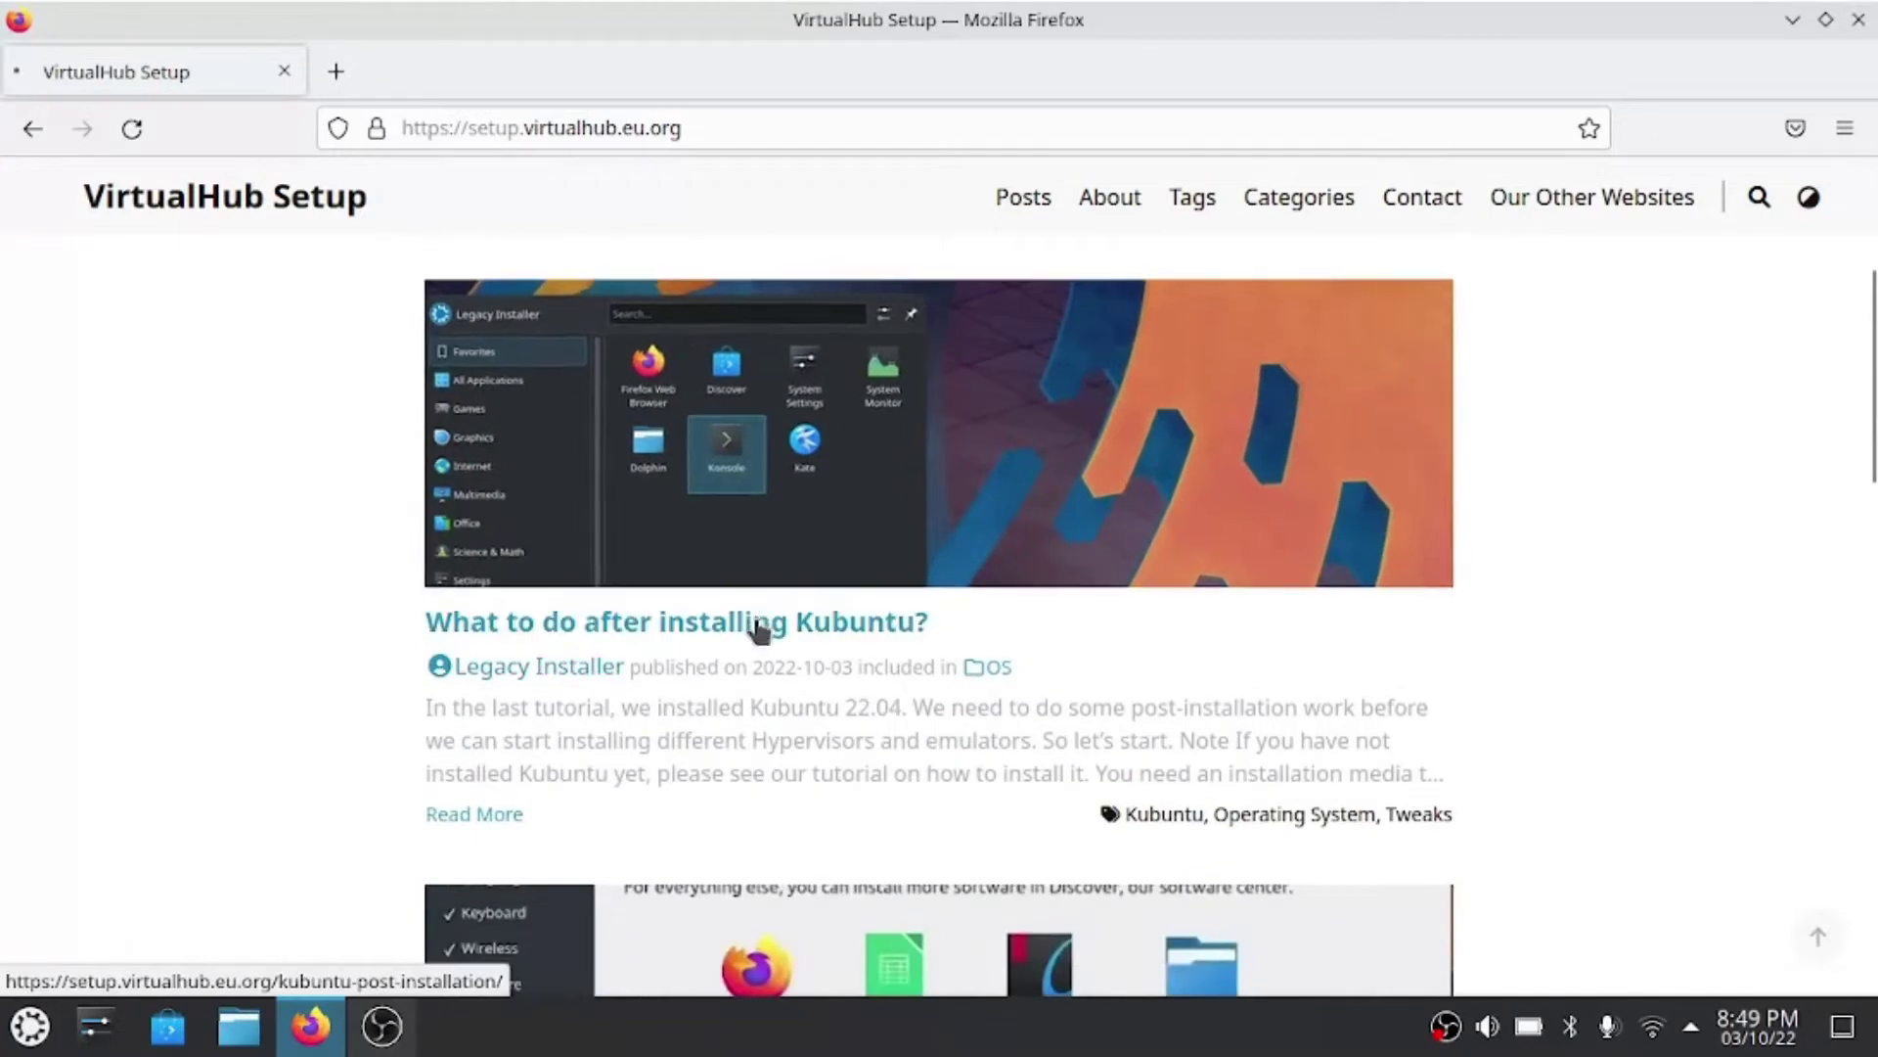
- Open the 'What to do after installing Kubuntu?' article and scroll to its Installing Updates section
{"action": "left_click", "coordinate": [782, 621]}
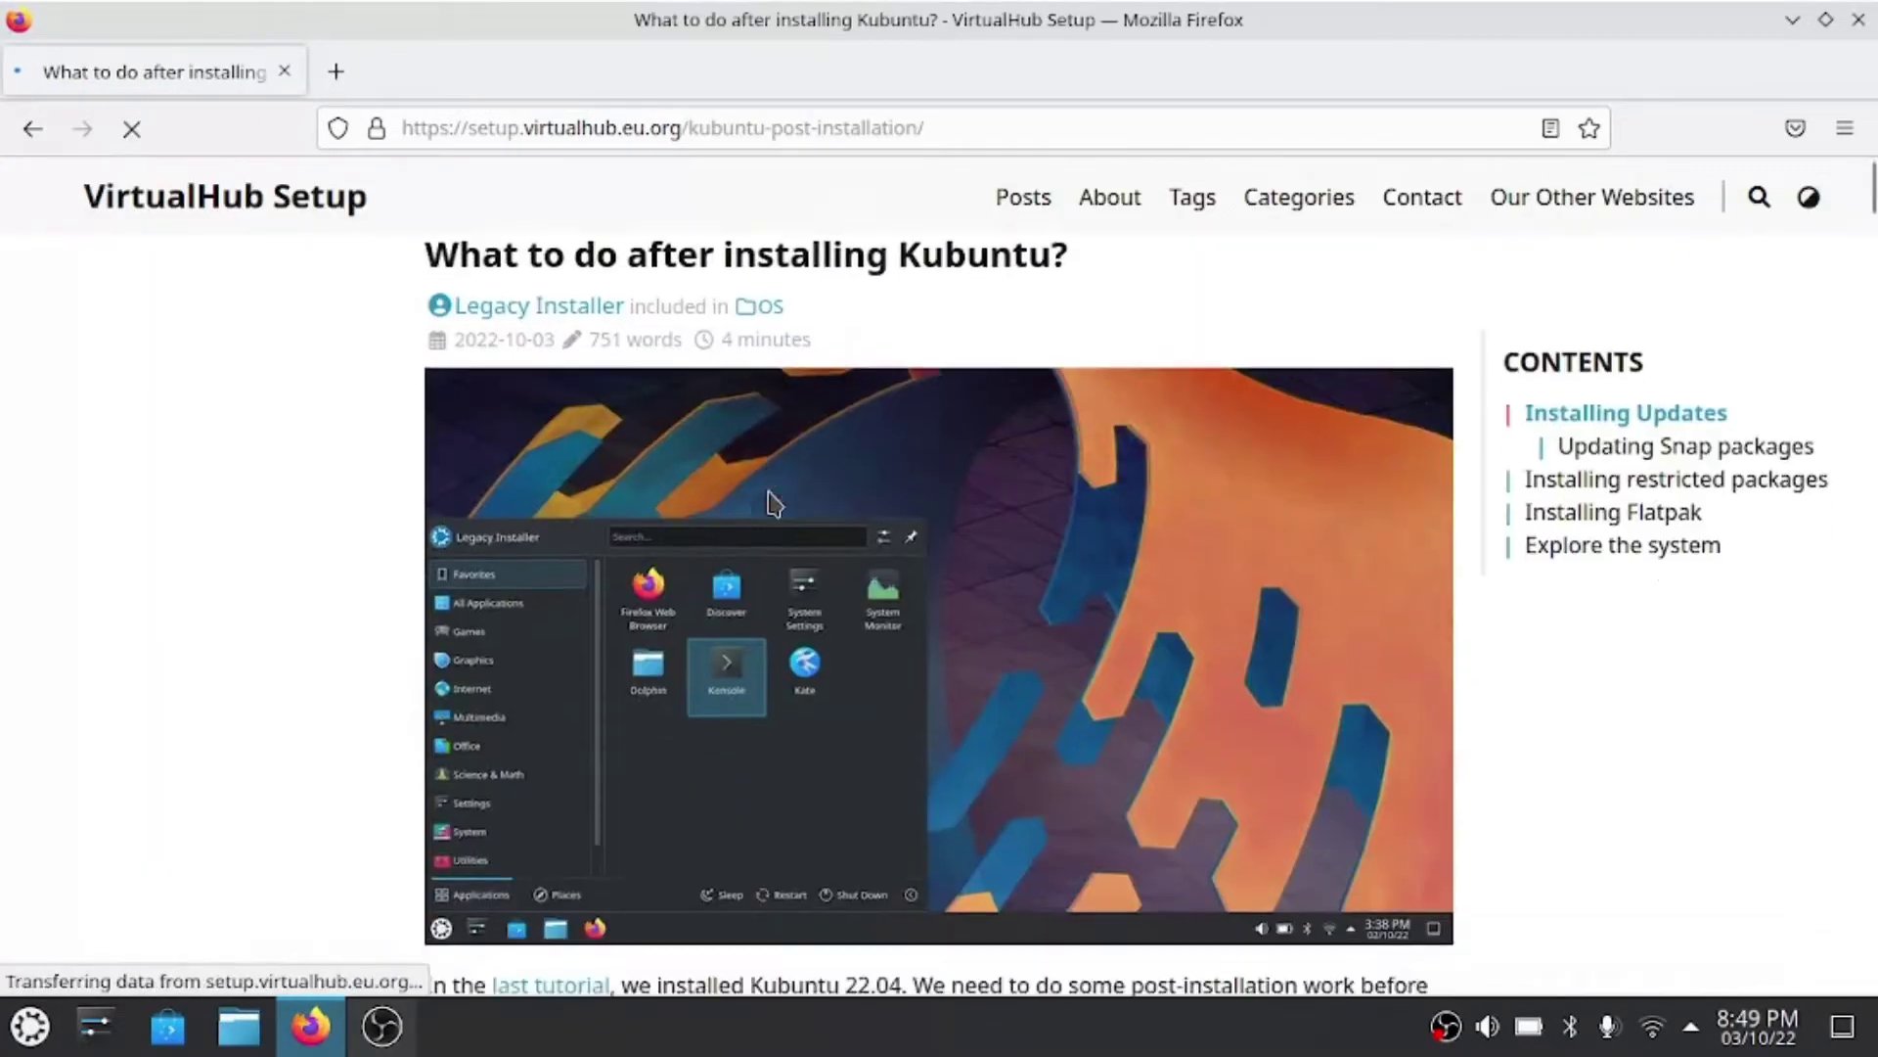
{"action": "scroll", "coordinate": [768, 499], "scroll_direction": "down", "scroll_amount": 8}
{"action": "scroll", "coordinate": [768, 499], "scroll_direction": "down", "scroll_amount": 2}
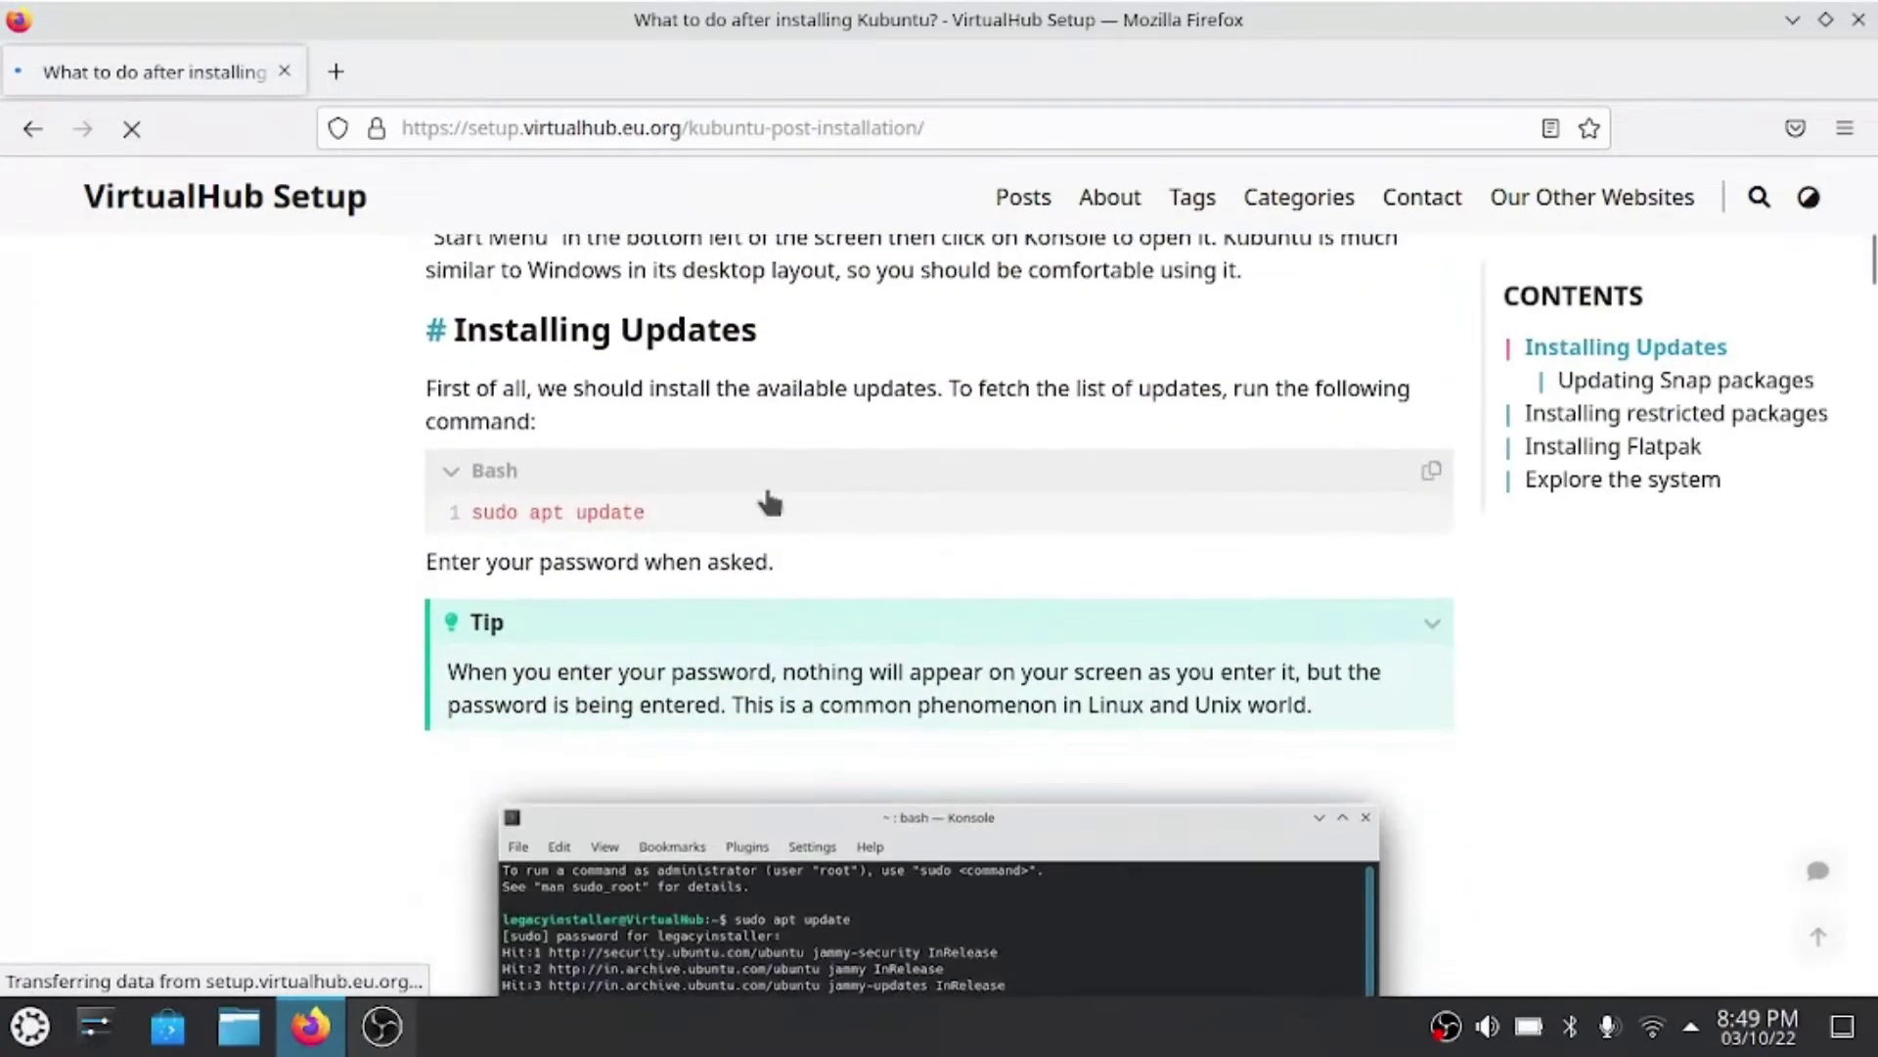
{"action": "scroll", "coordinate": [769, 502], "scroll_direction": "down", "scroll_amount": 2}
{"action": "scroll", "coordinate": [767, 489], "scroll_direction": "down", "scroll_amount": 2}
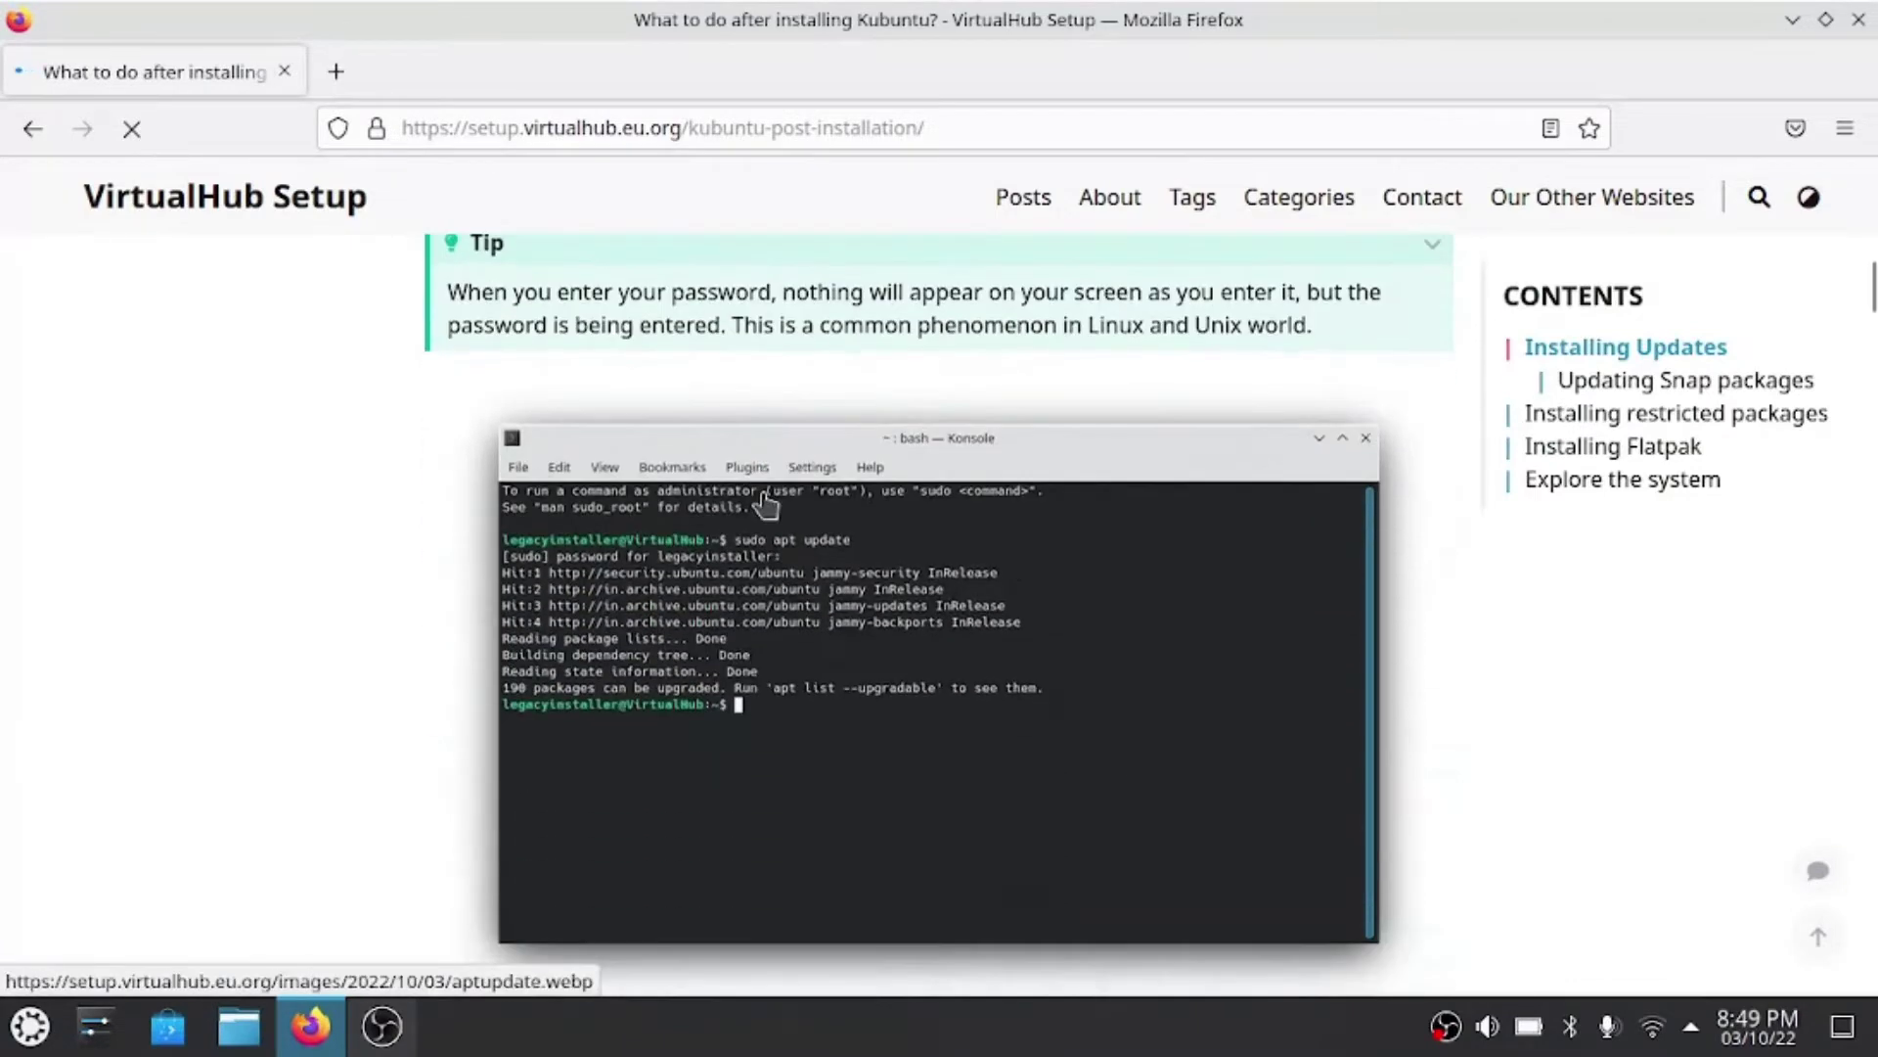
{"action": "scroll", "coordinate": [767, 498], "scroll_direction": "up", "scroll_amount": 6}
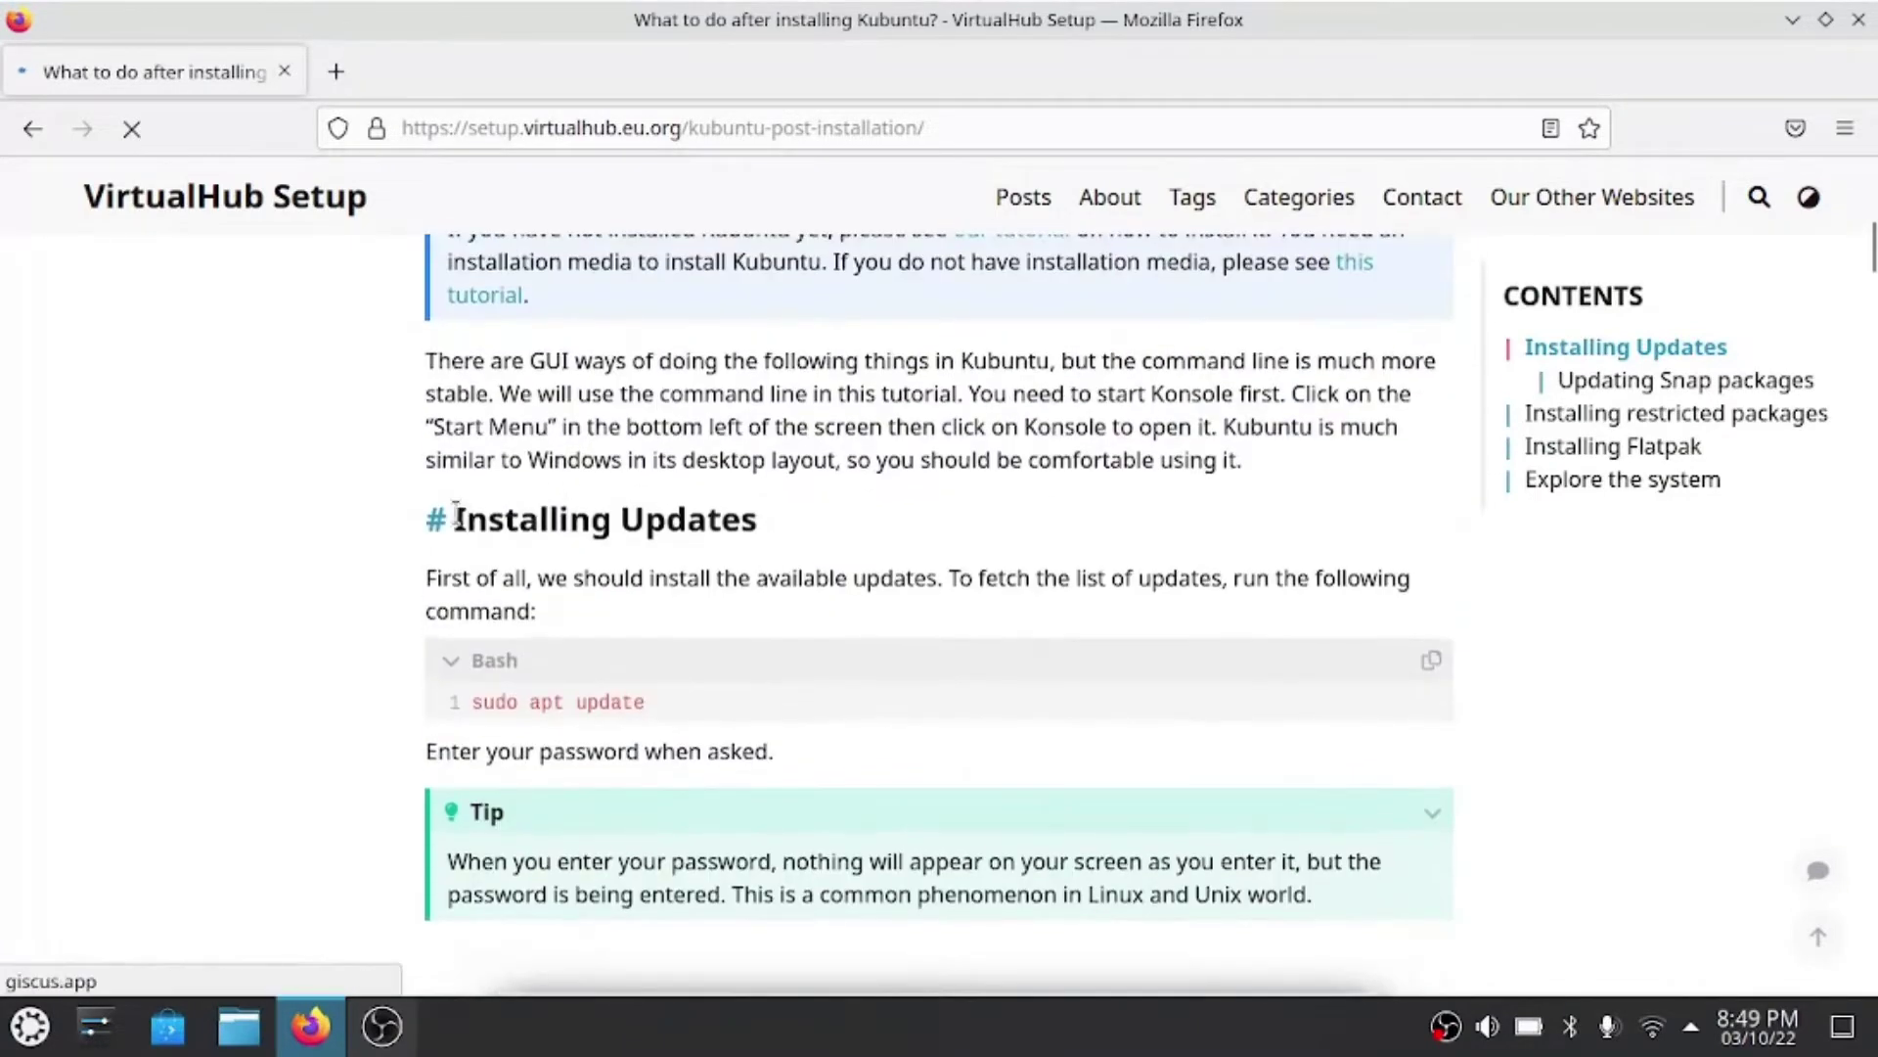
{"action": "left_click_drag", "start_coordinate": [455, 515], "coordinate": [754, 525]}
{"action": "left_click", "coordinate": [754, 528]}
{"action": "left_click", "coordinate": [27, 1035]}
- In Konsole, run sudo apt update with the password, then start sudo apt upgrade
{"action": "left_click", "coordinate": [563, 579]}
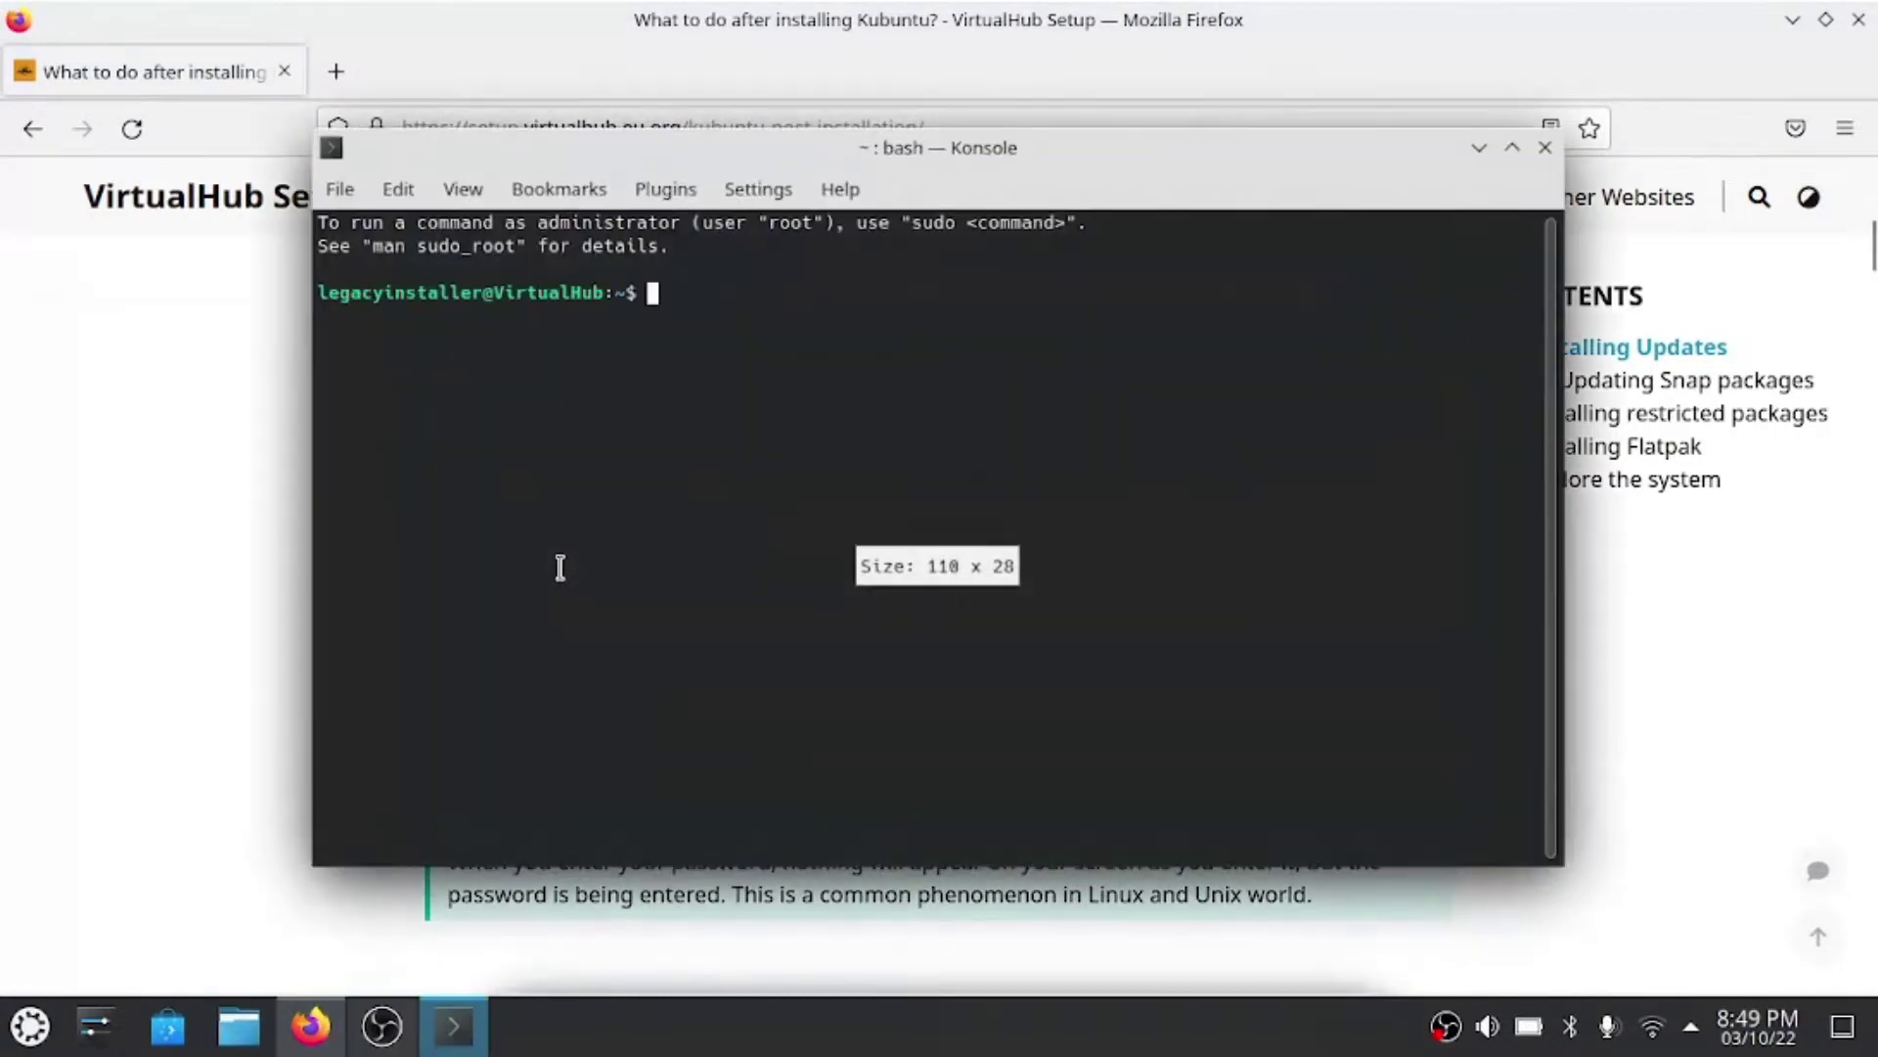
{"action": "type", "text": "sudo a"}
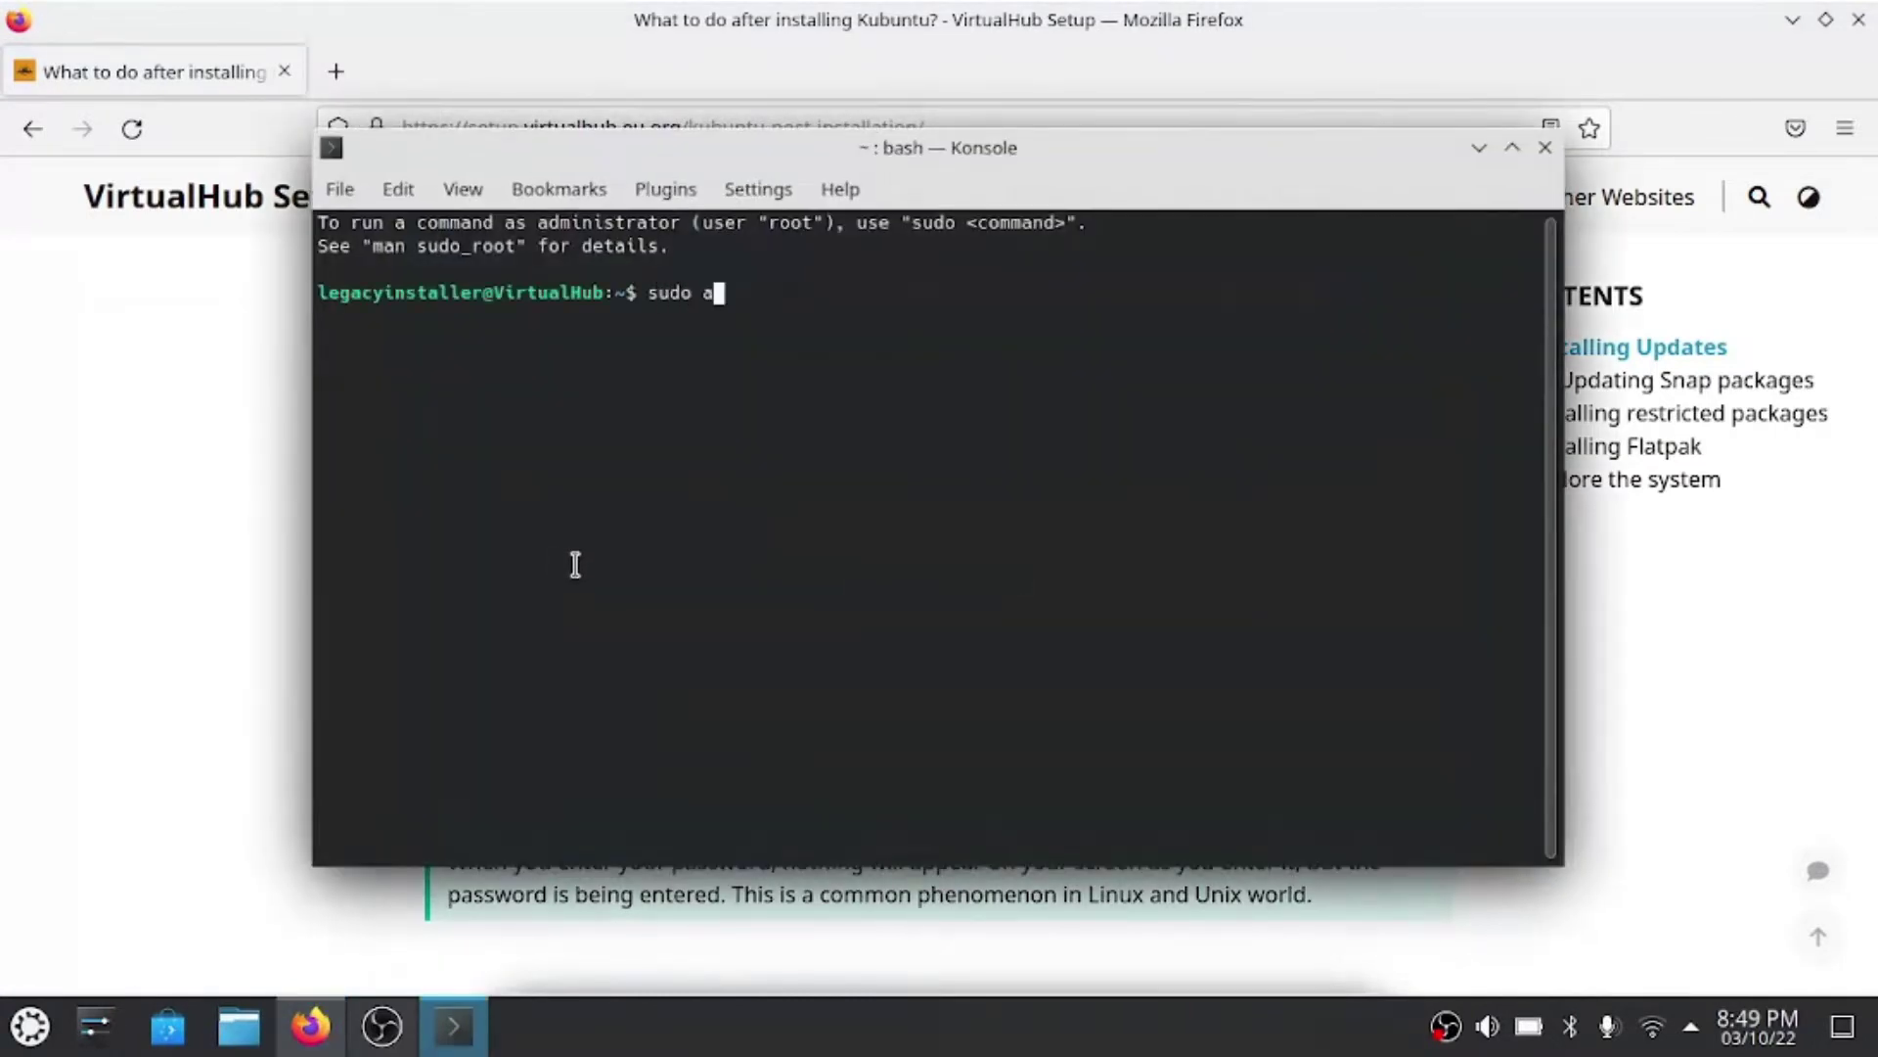
{"action": "type", "text": "pt update"}
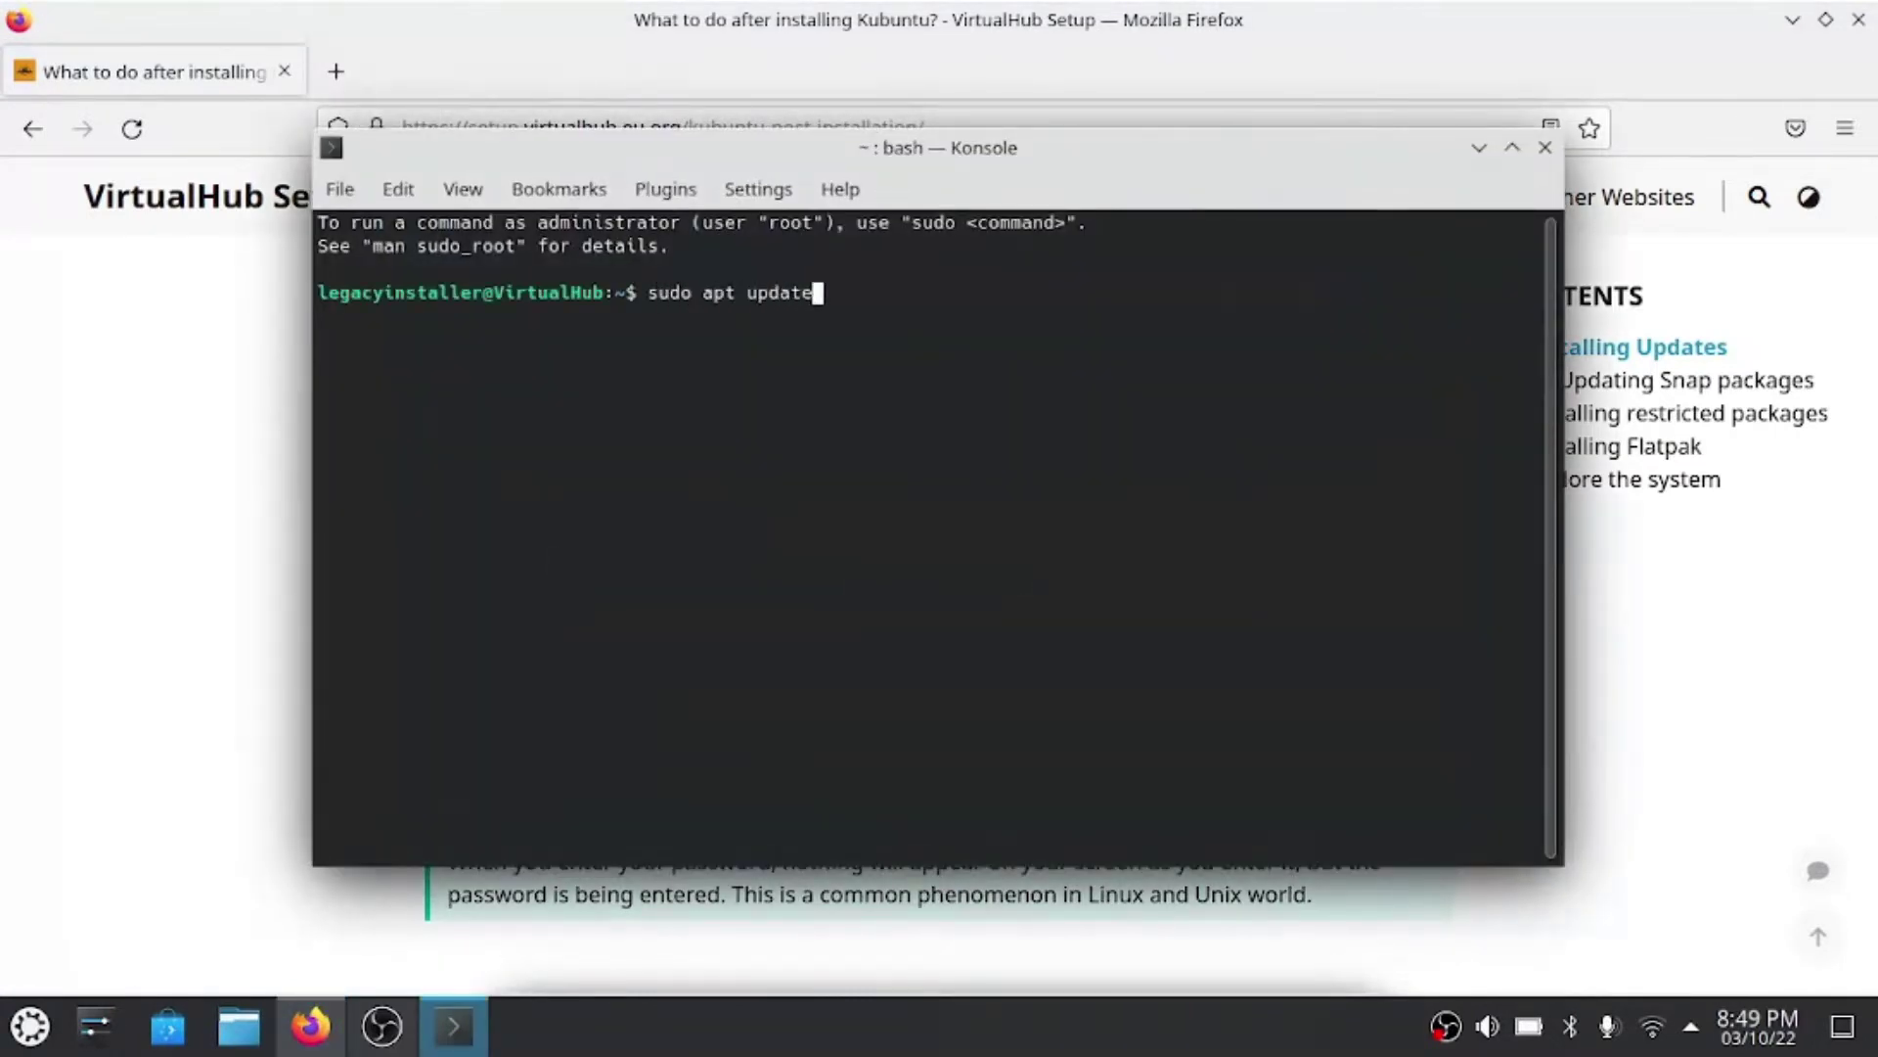
{"action": "key", "text": "Return"}
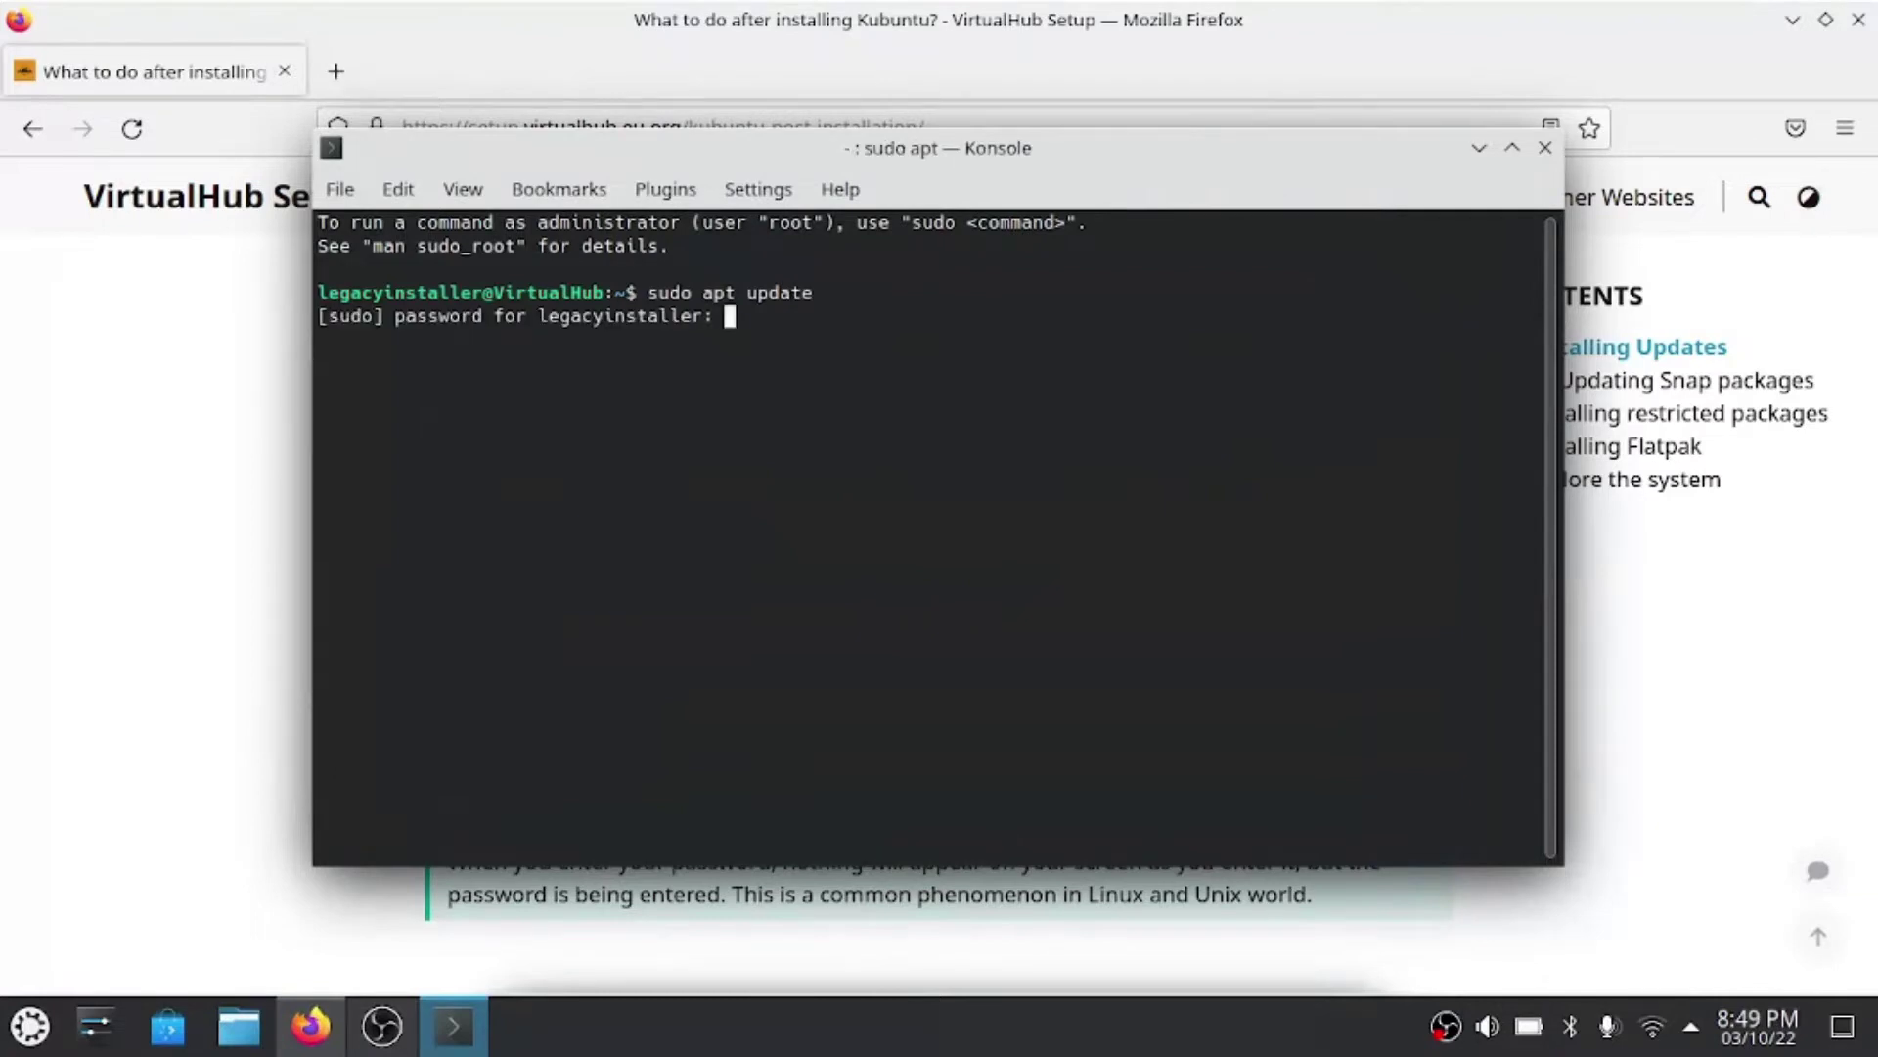
{"action": "key", "text": "Return"}
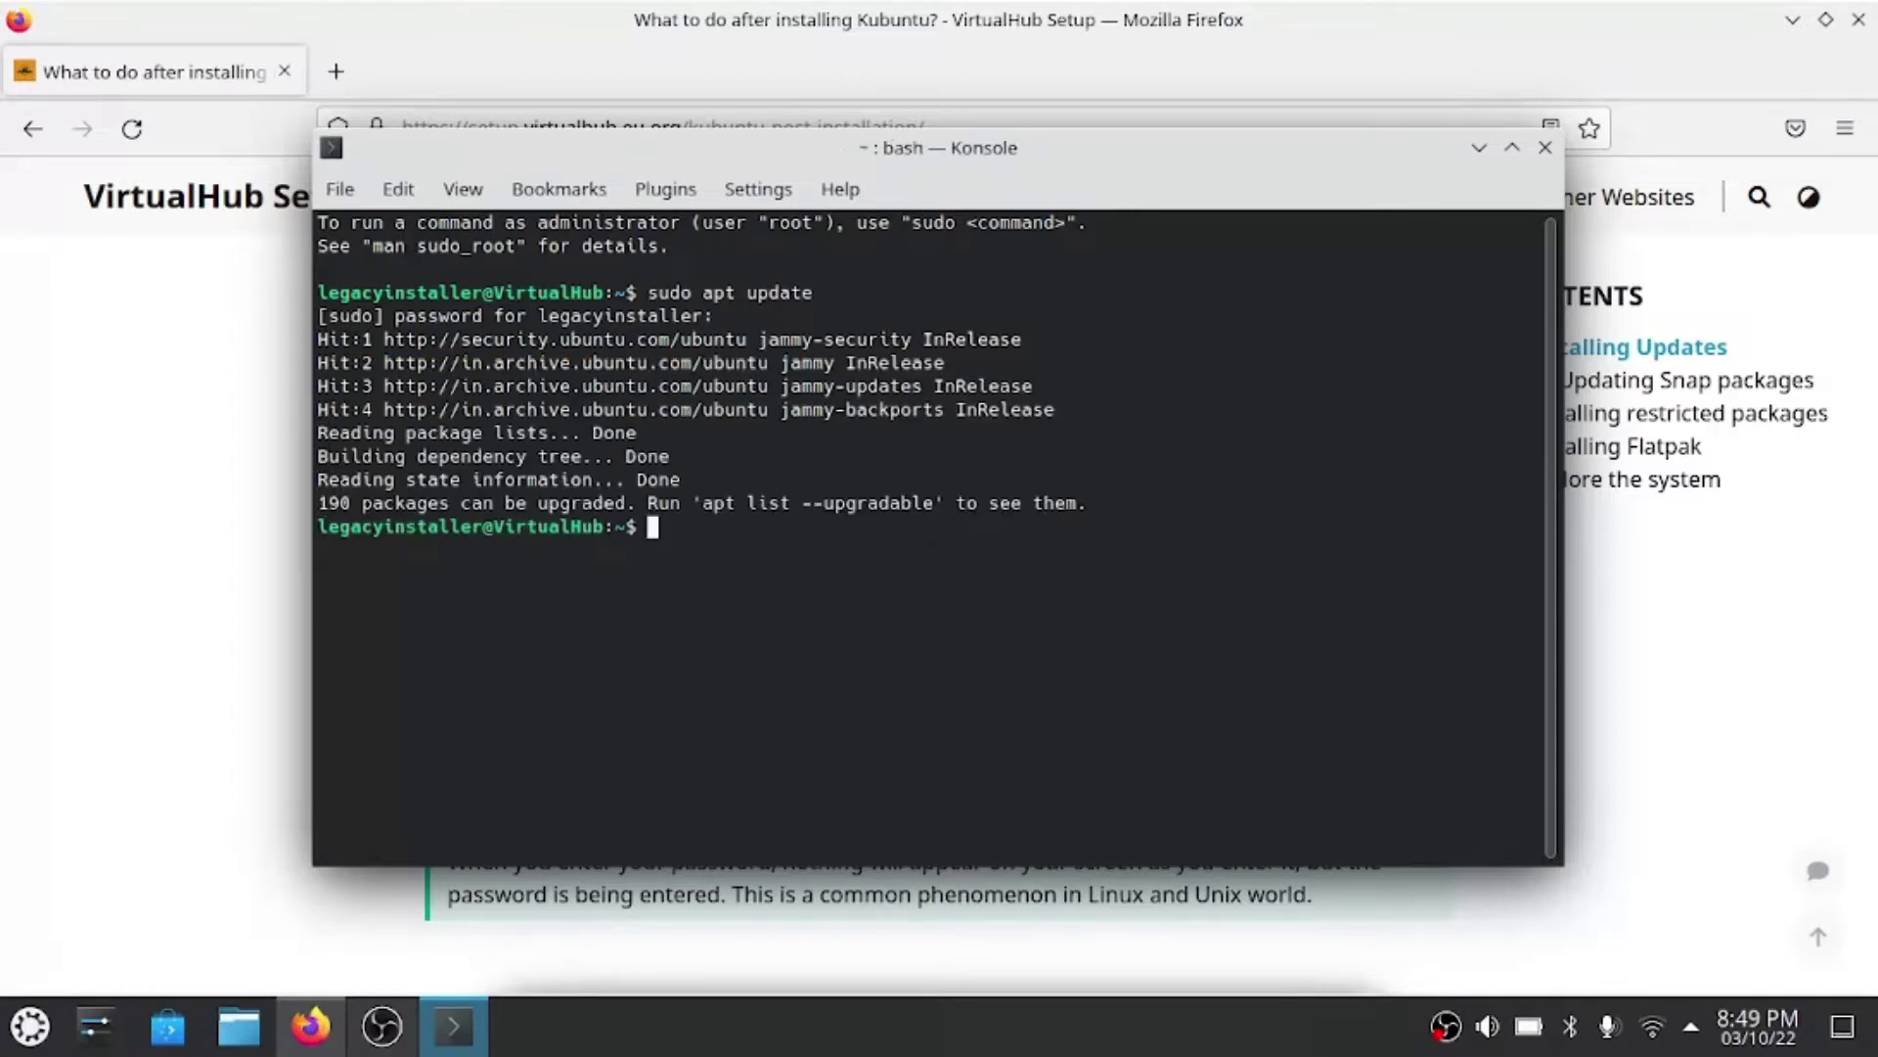
{"action": "type", "text": "sudo apt upgrade"}
{"action": "key", "text": "Return"}
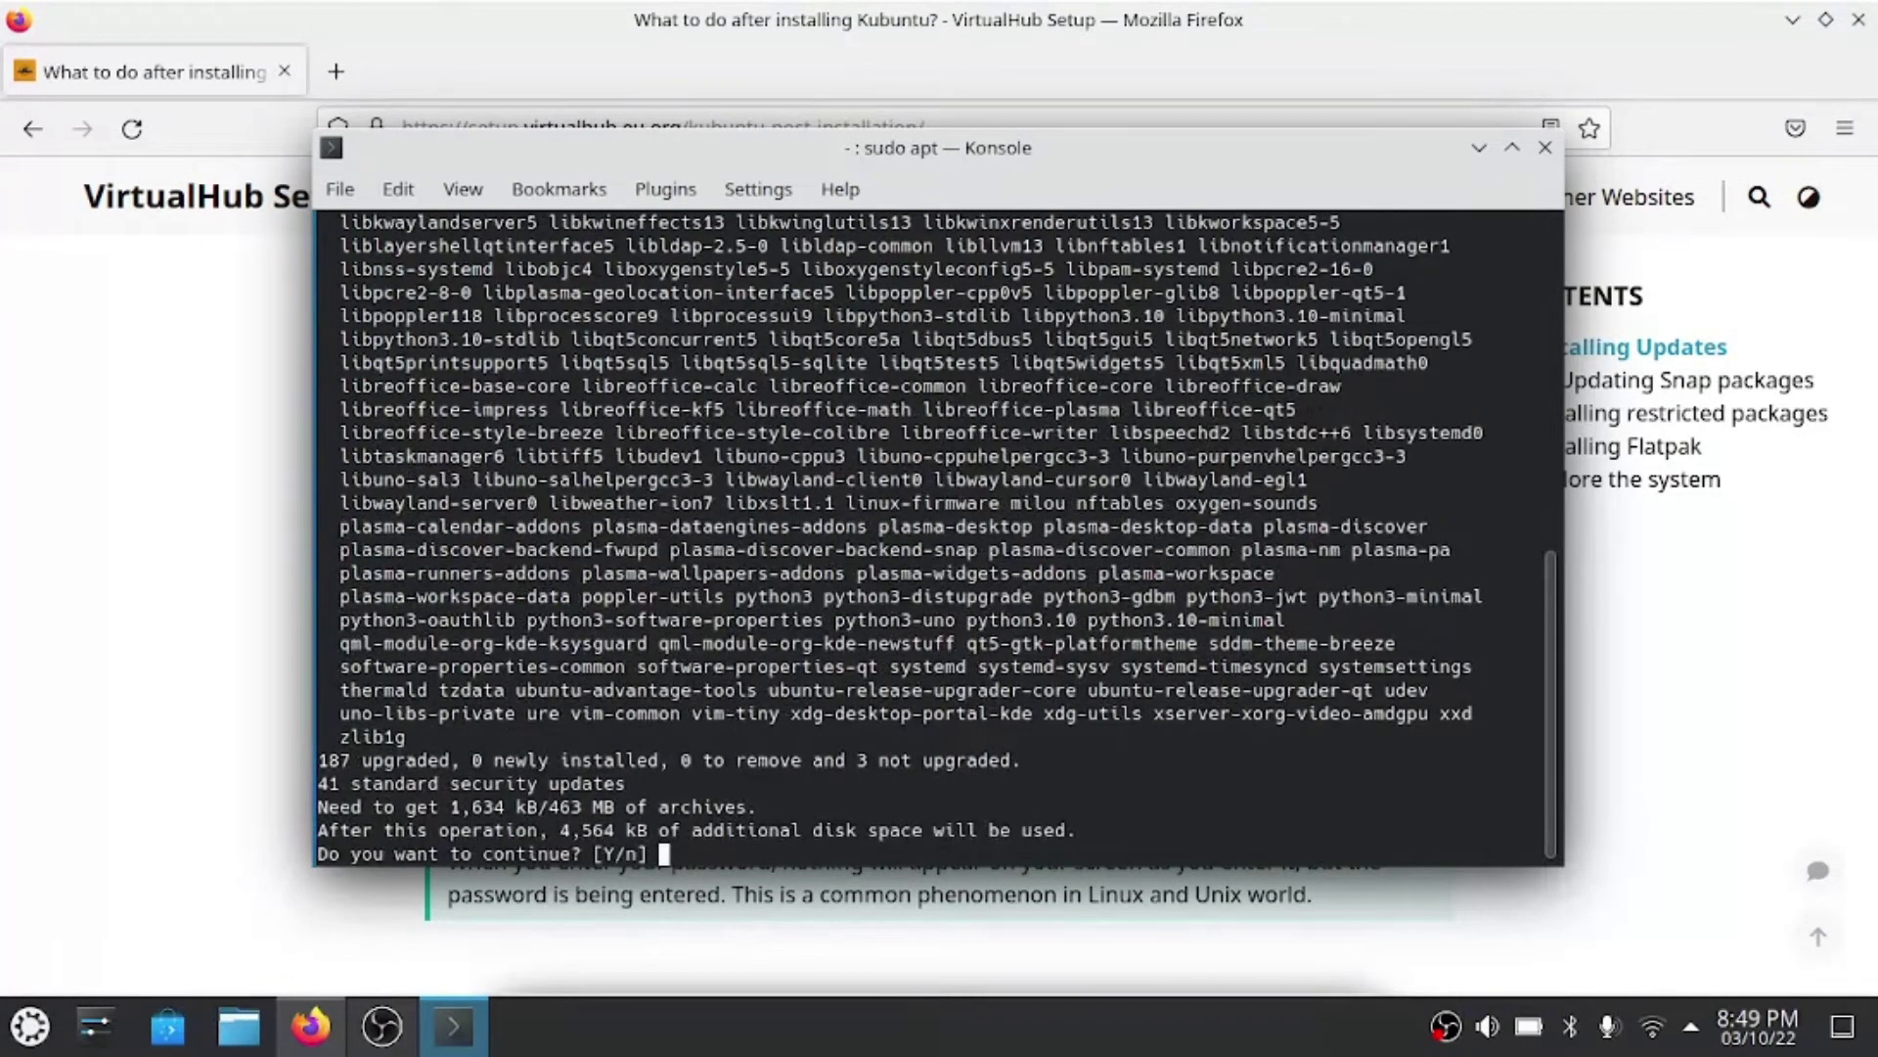
- Answer y so apt upgrade installs all packages through to the returned prompt
{"action": "type", "text": "y"}
{"action": "key", "text": "Return"}
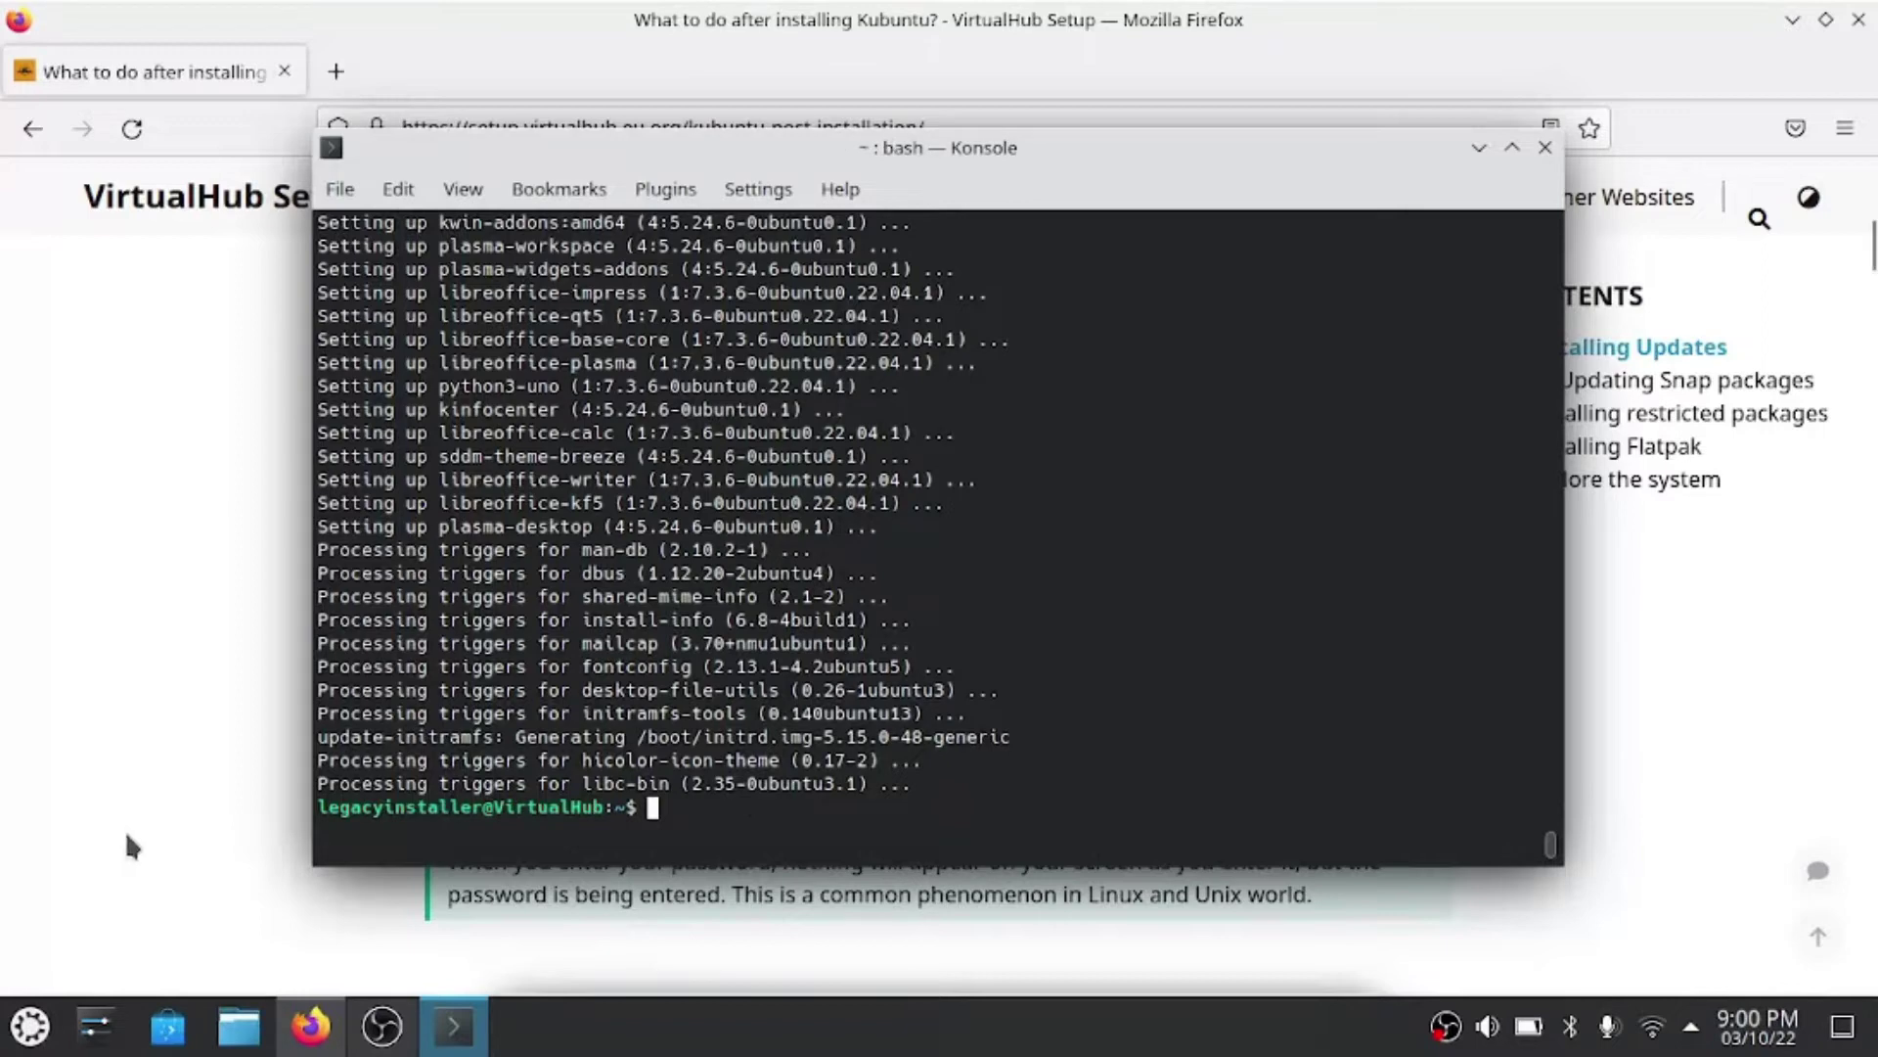
- Copy the snap refresh command from the guide's Updating Snap packages section
{"action": "left_click", "coordinate": [1635, 452]}
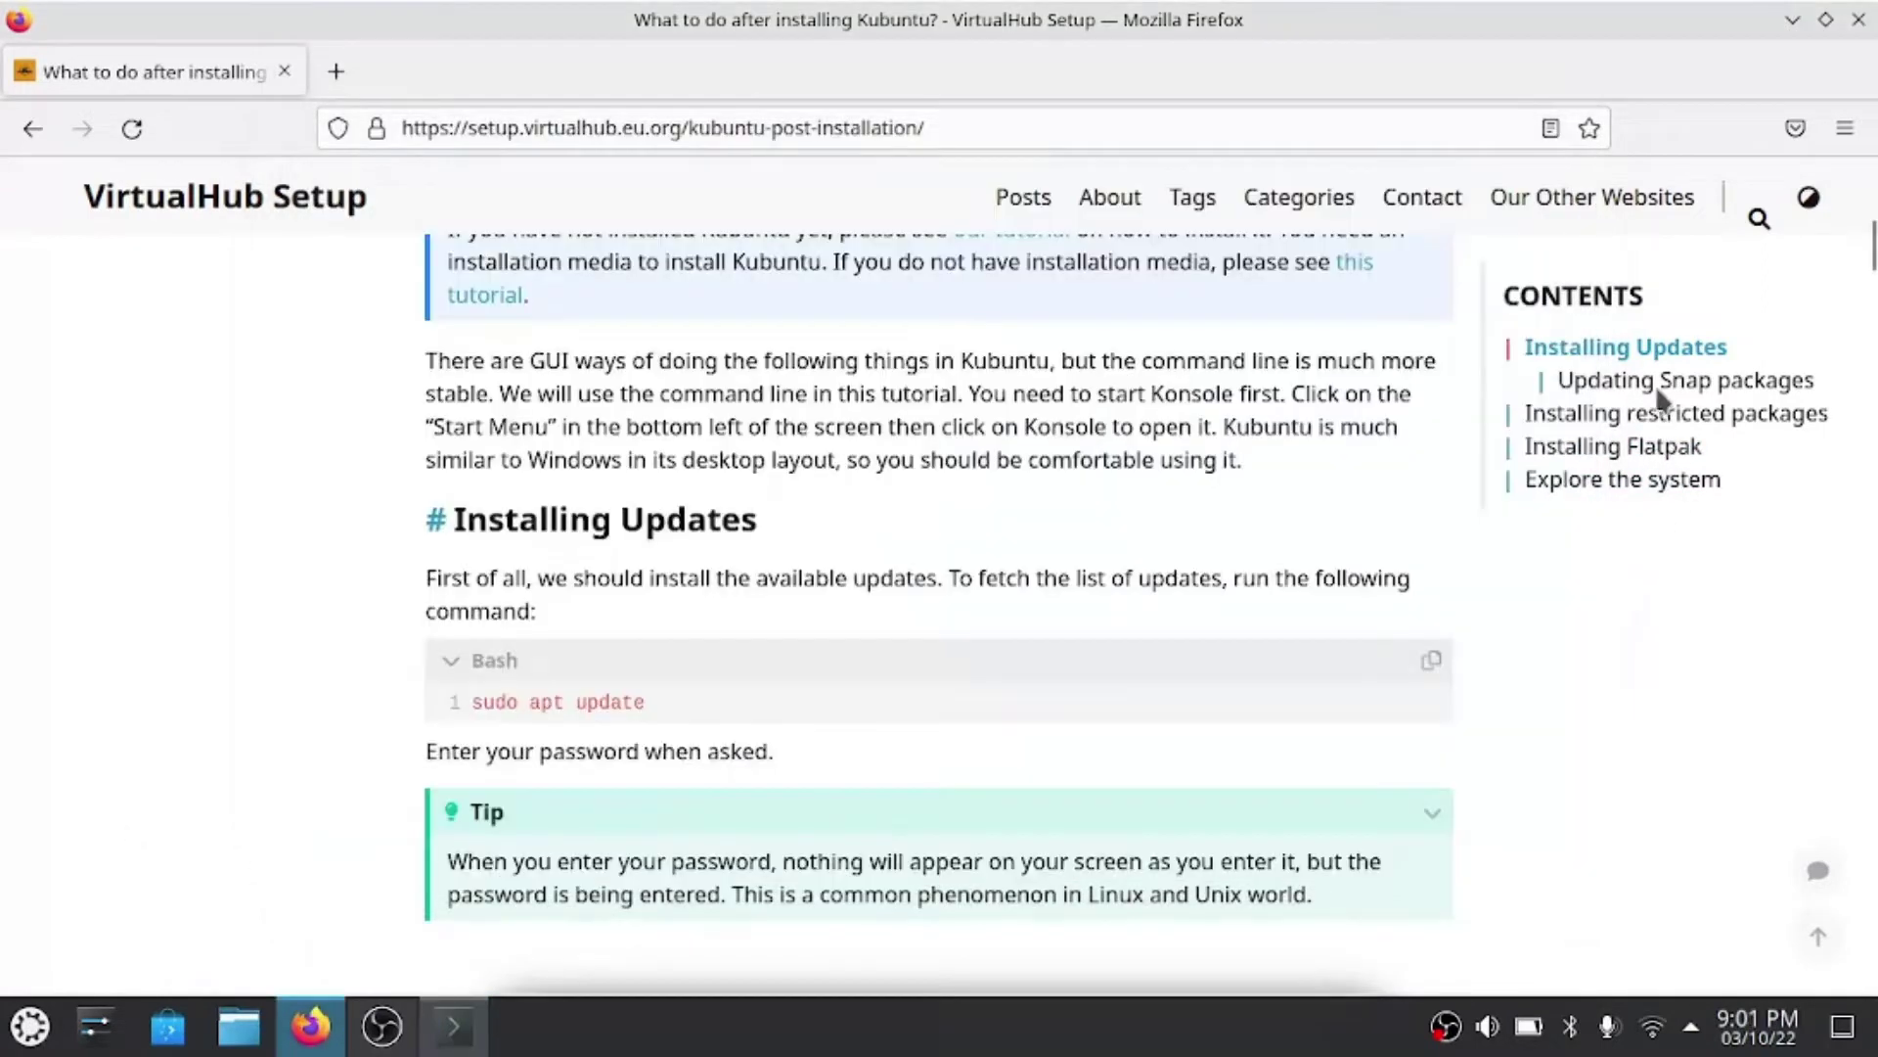
{"action": "scroll", "coordinate": [1659, 392], "scroll_direction": "down", "scroll_amount": 2}
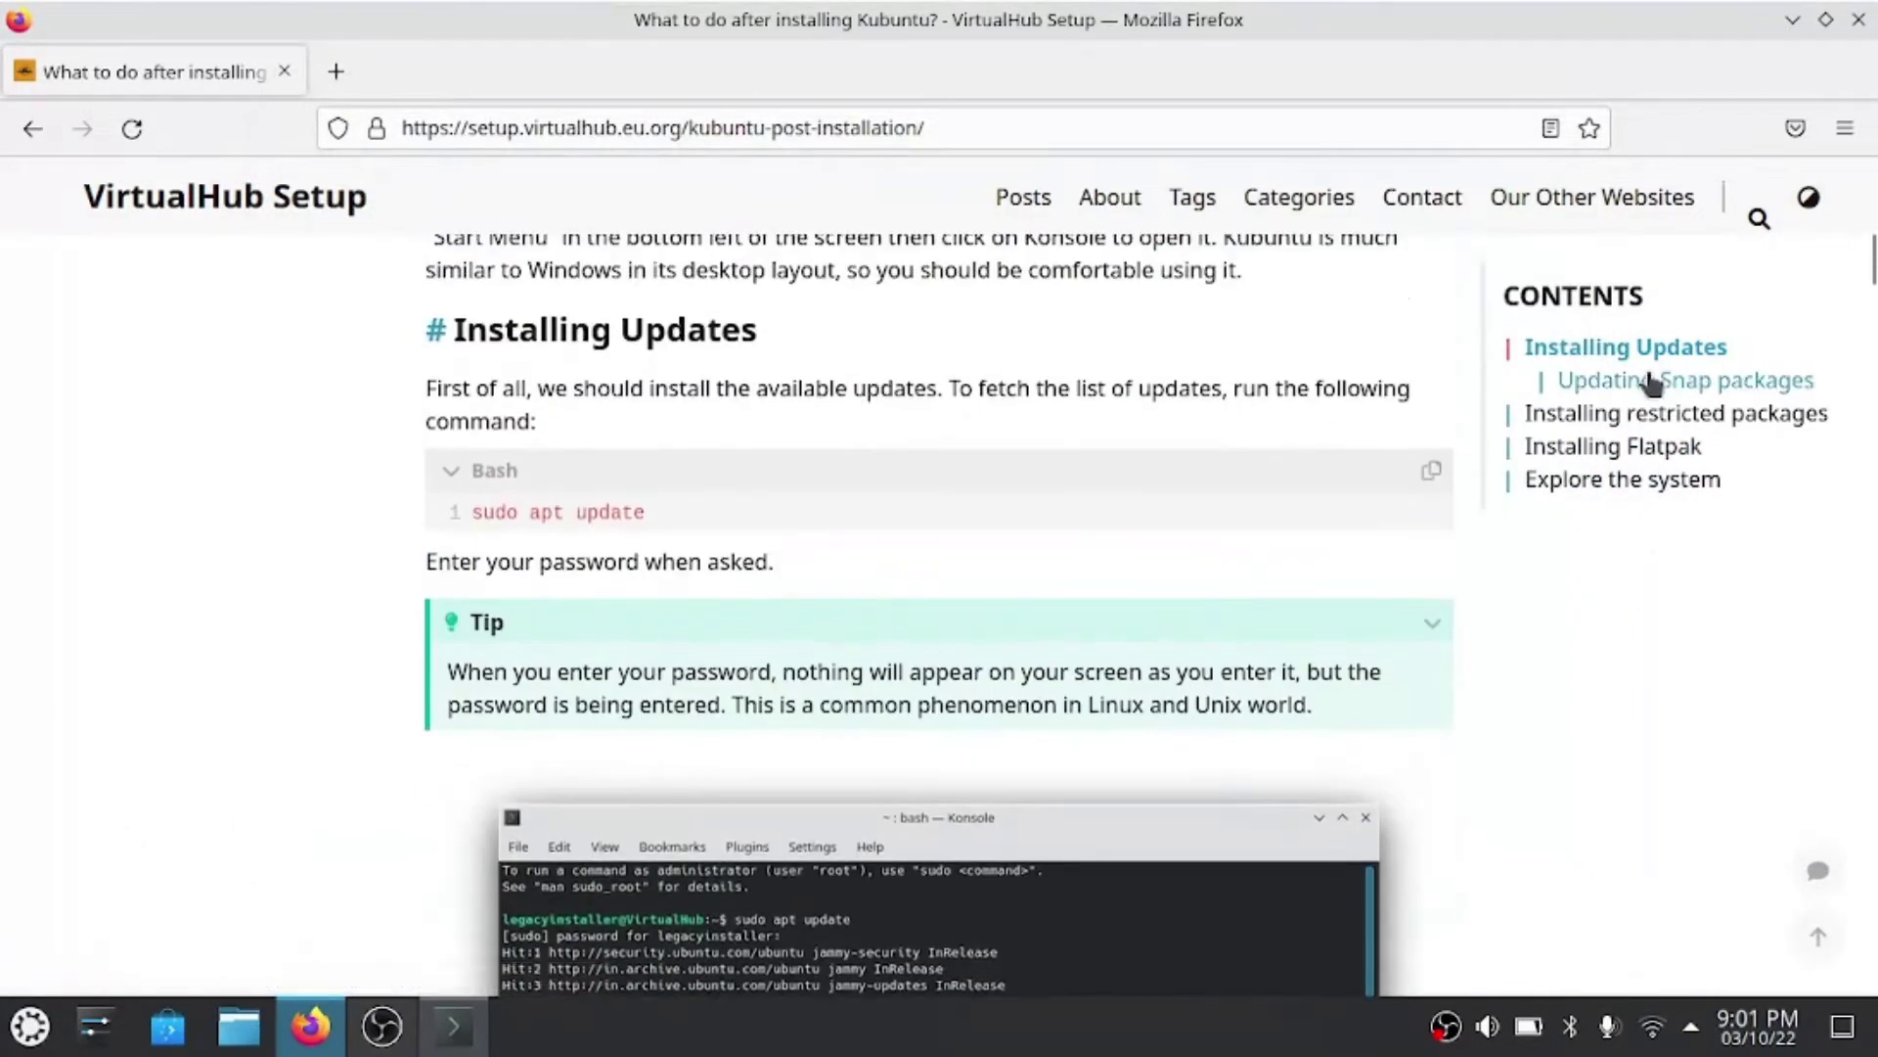
{"action": "left_click", "coordinate": [1651, 383]}
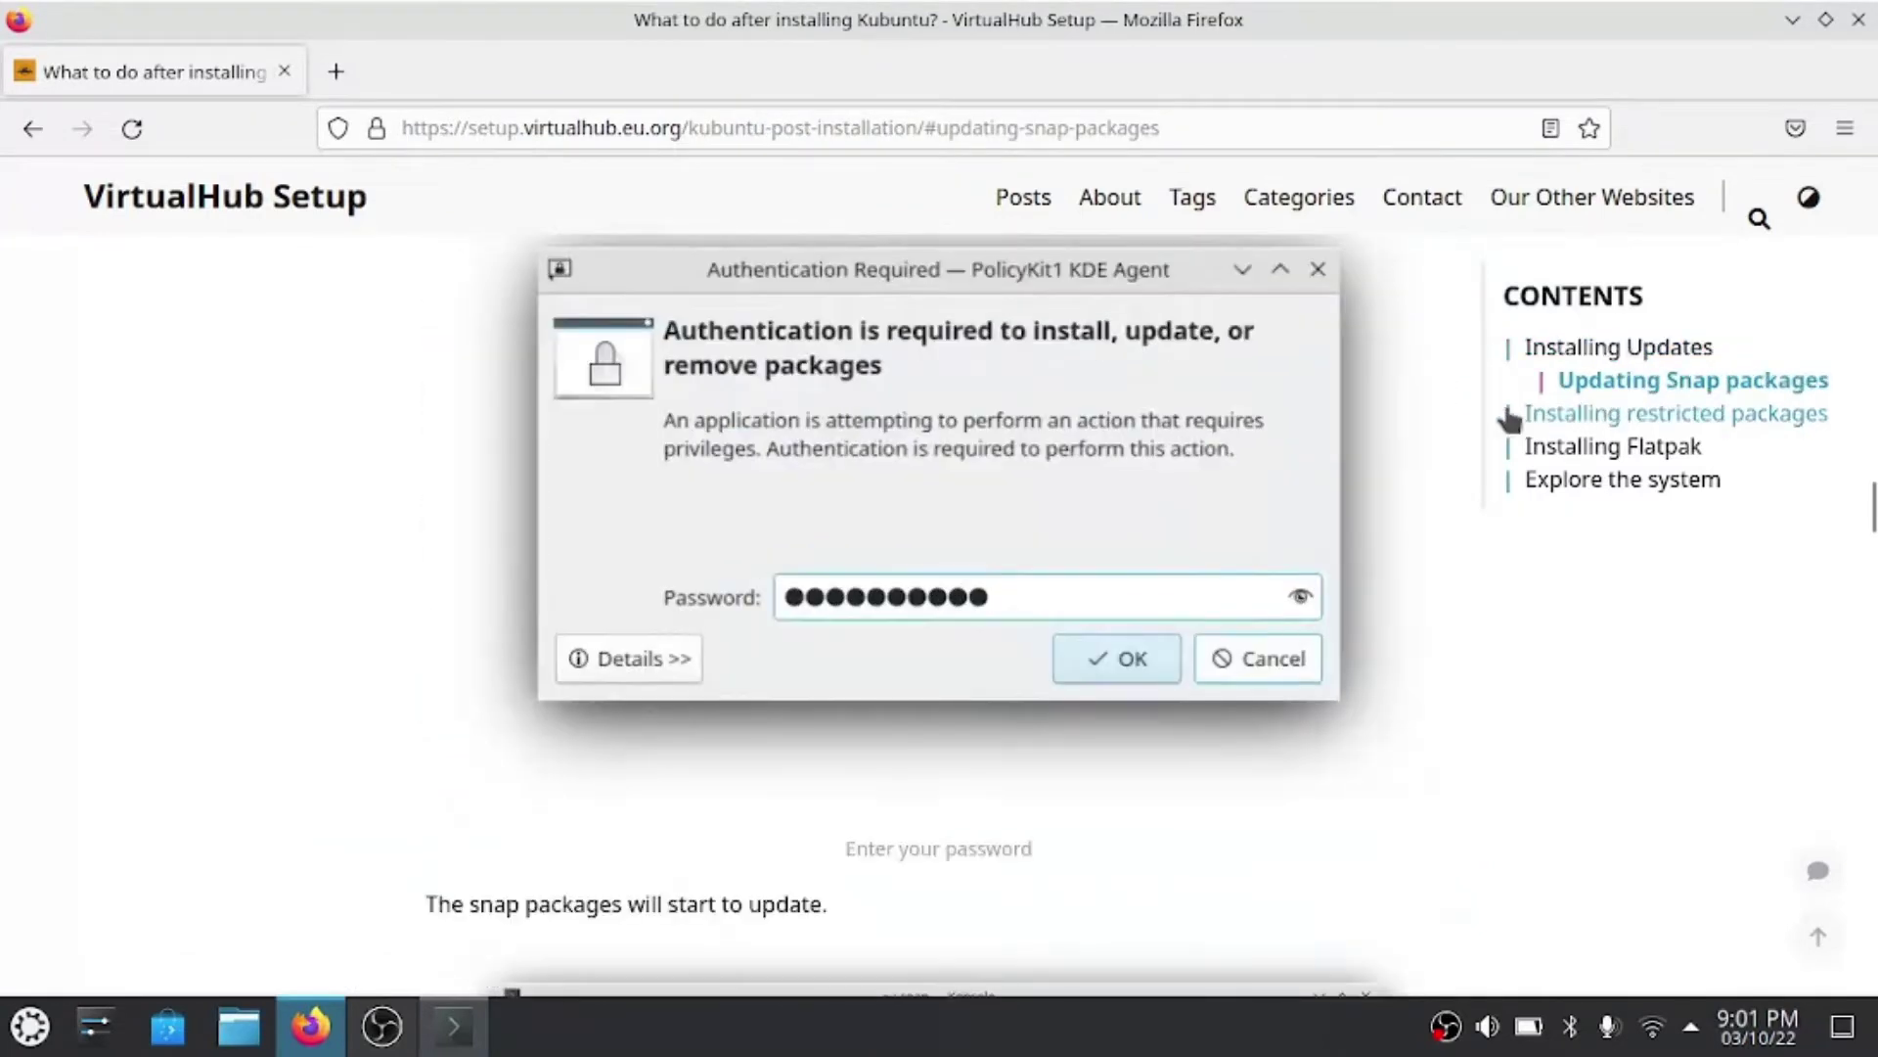
{"action": "scroll", "coordinate": [1154, 489], "scroll_direction": "up", "scroll_amount": 8}
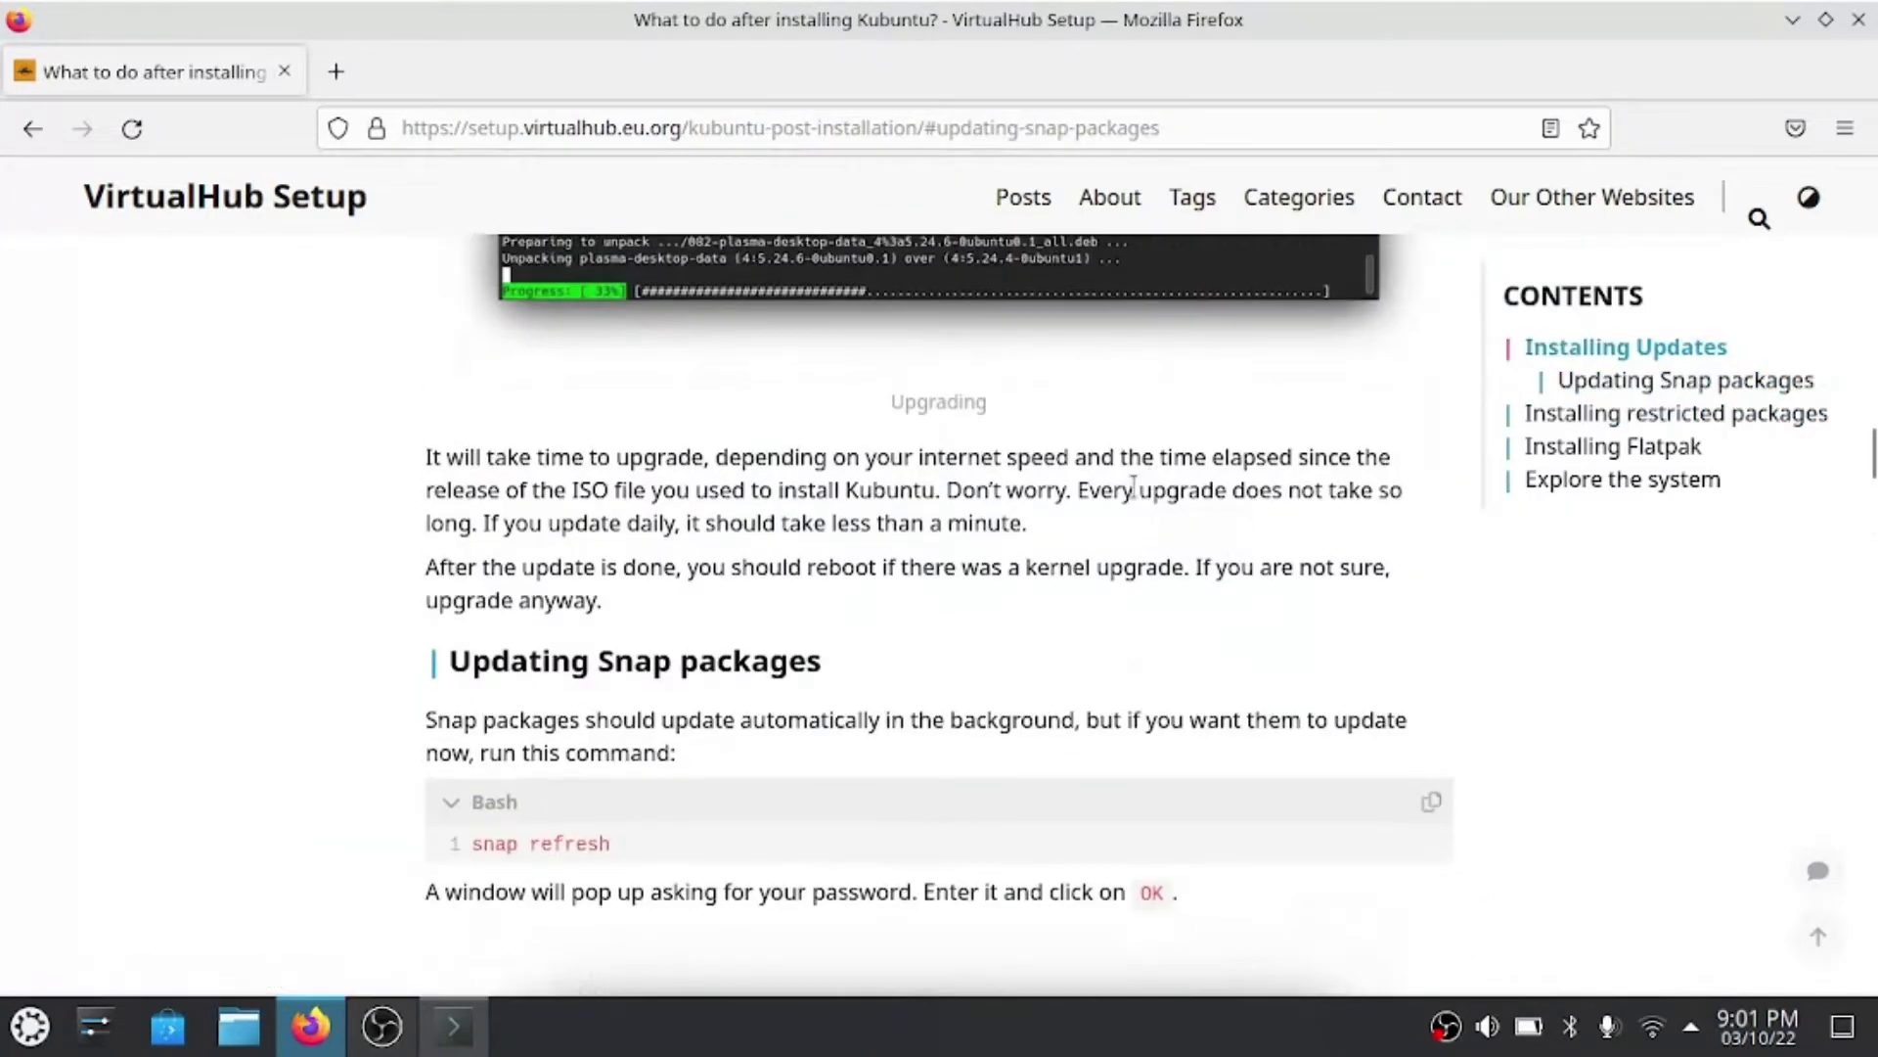
{"action": "scroll", "coordinate": [1133, 486], "scroll_direction": "down", "scroll_amount": 2}
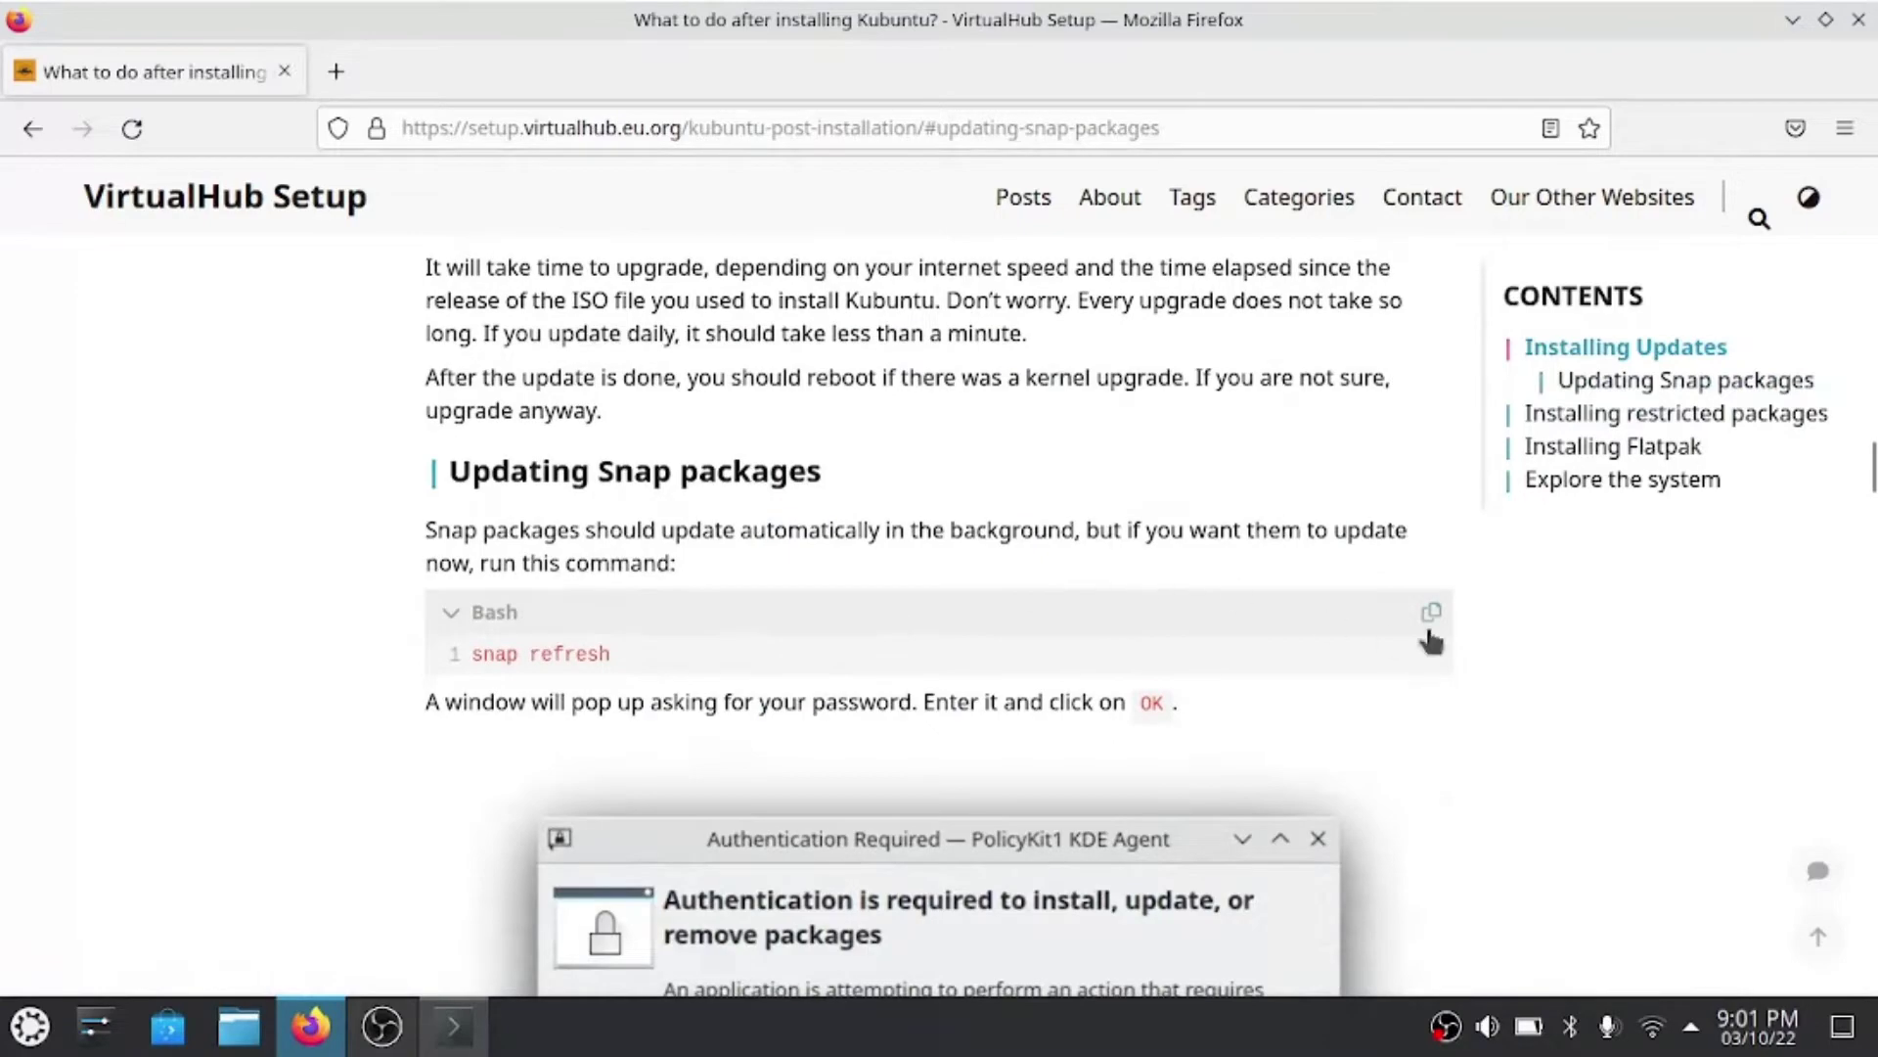
{"action": "left_click", "coordinate": [1431, 614]}
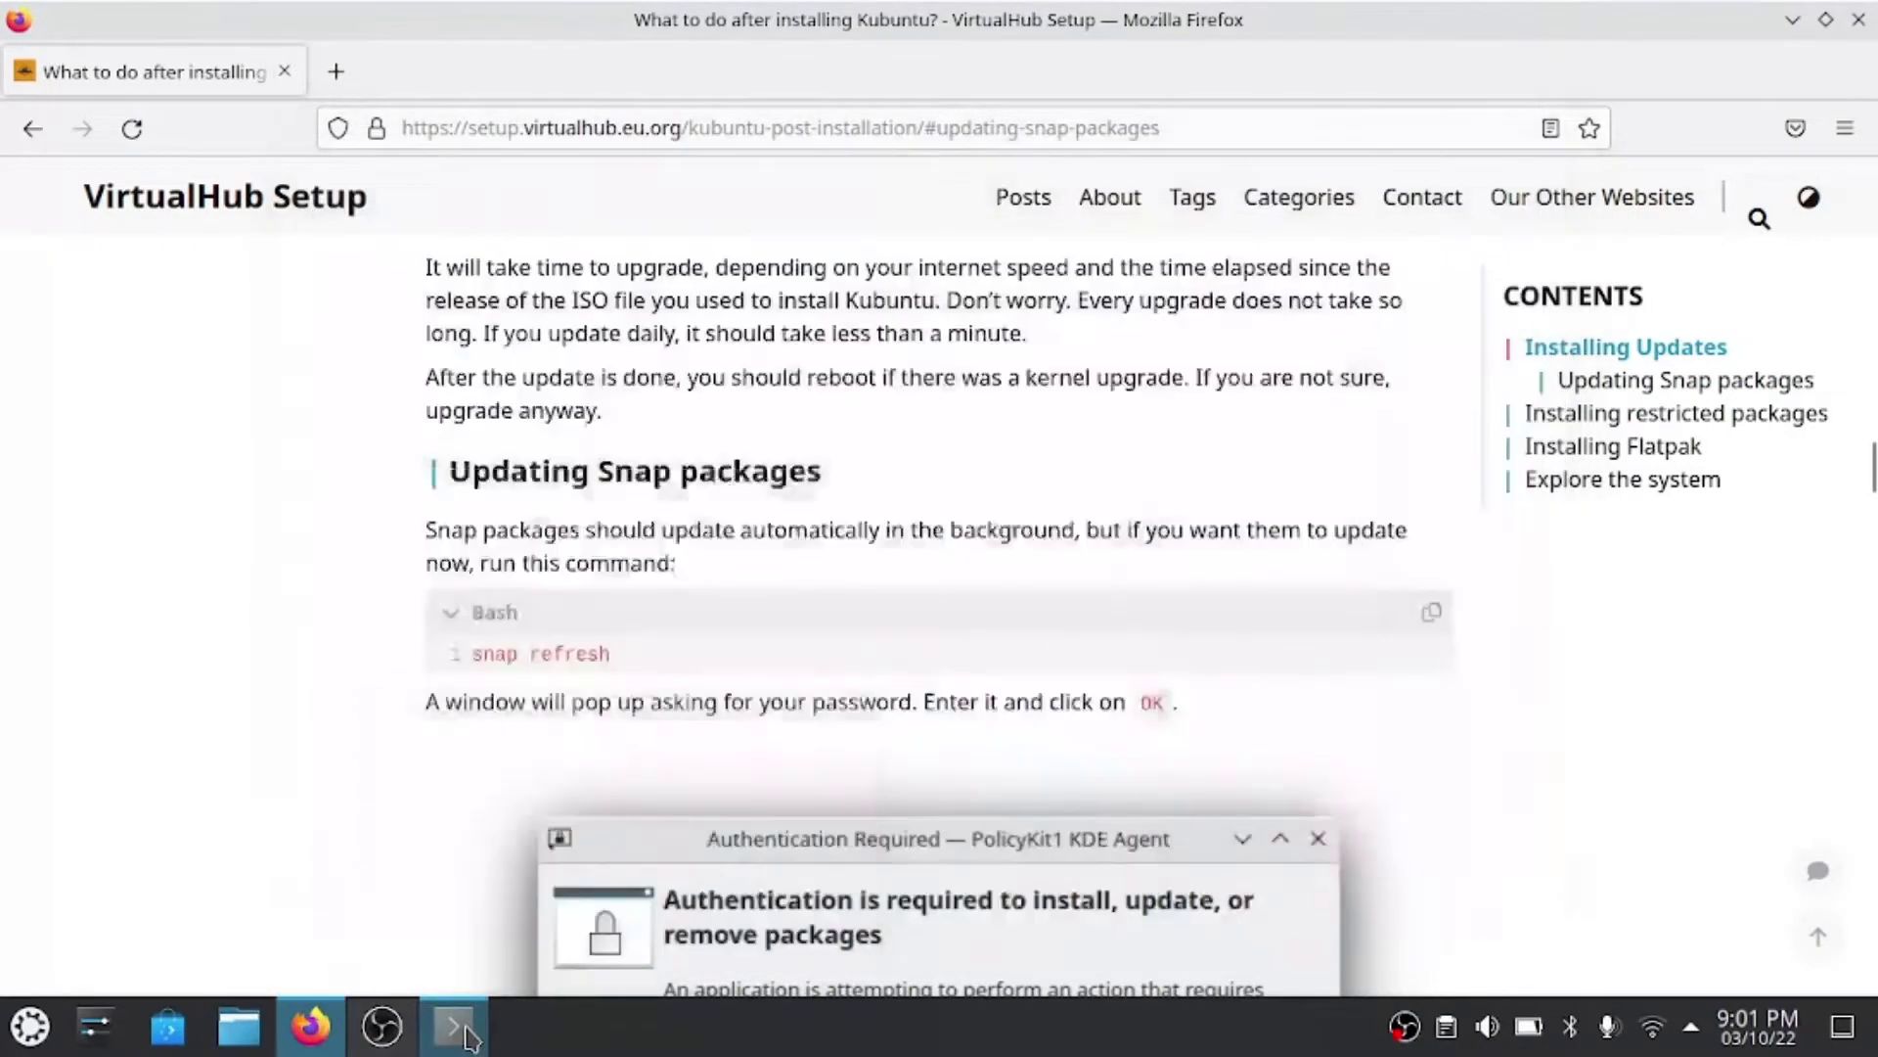
{"action": "left_click", "coordinate": [466, 1035]}
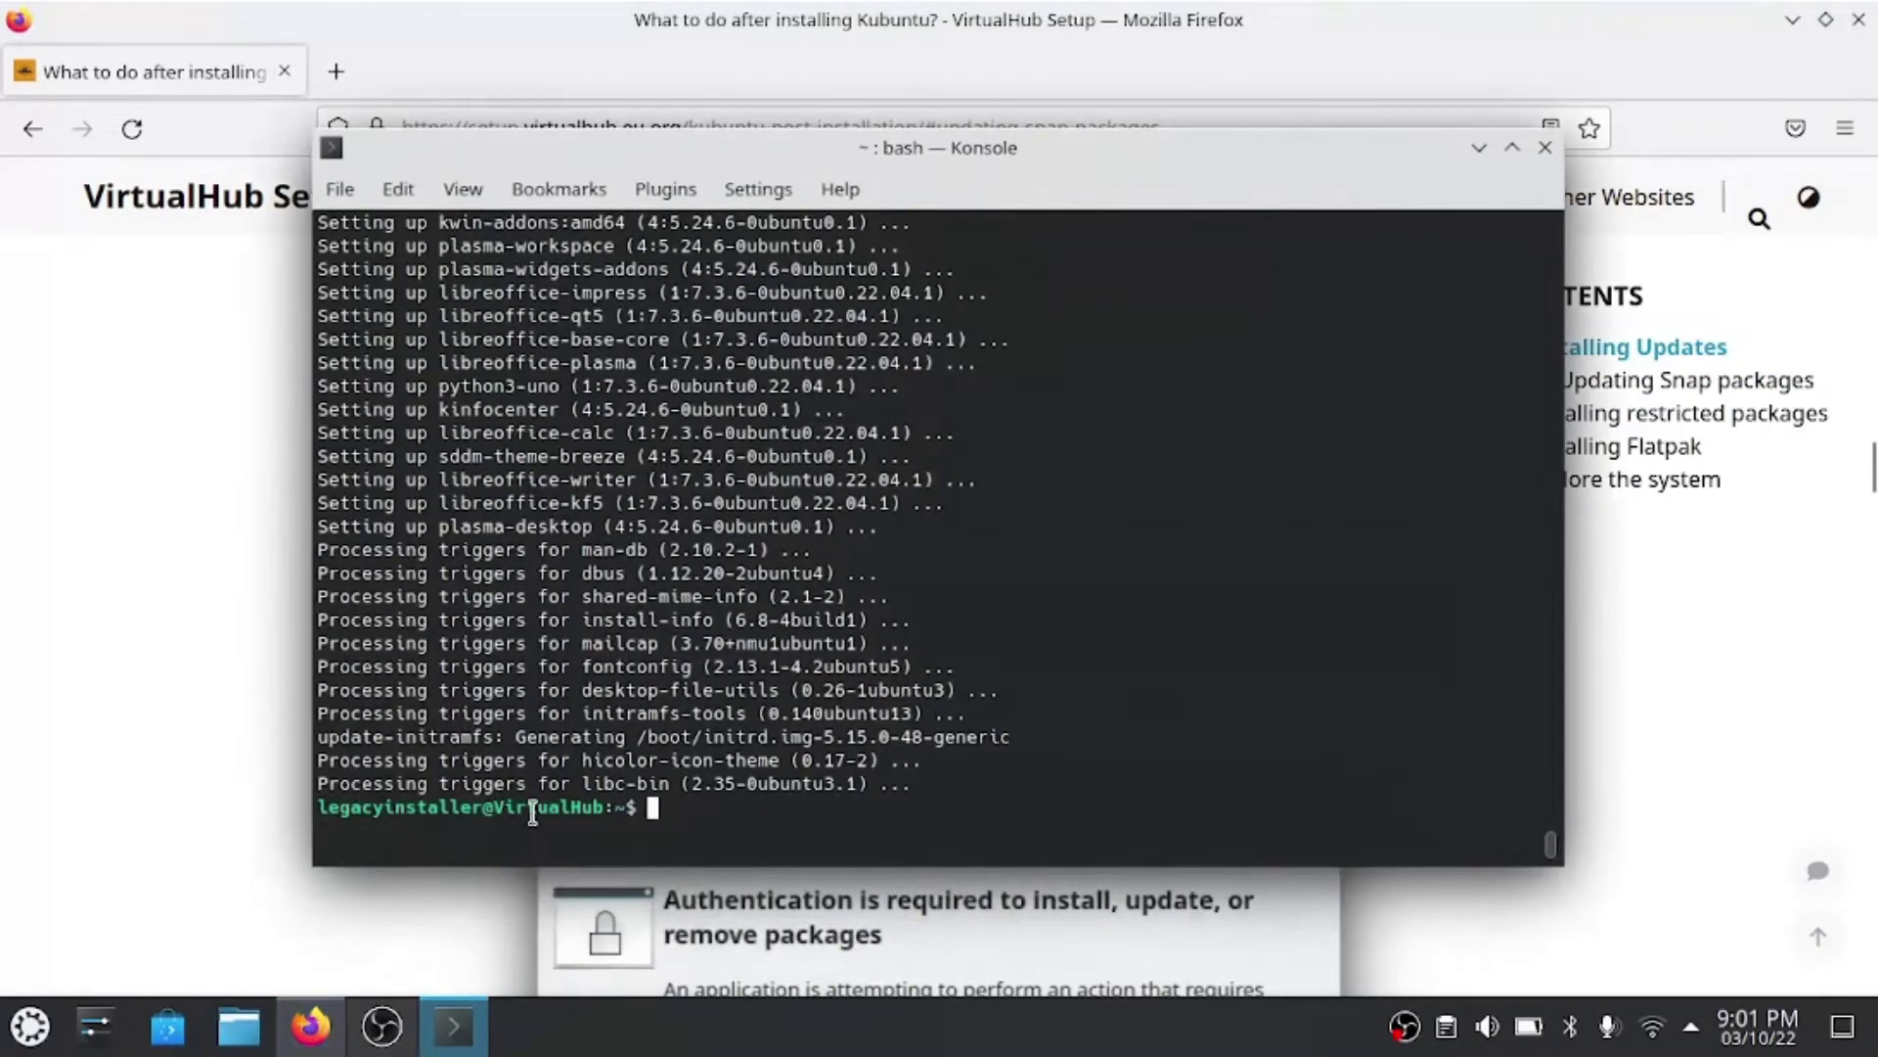
- Paste and run the snap refresh command, authorising it with the password, and dismiss Firefox's update notice
{"action": "key", "text": "ctrl+shift+v"}
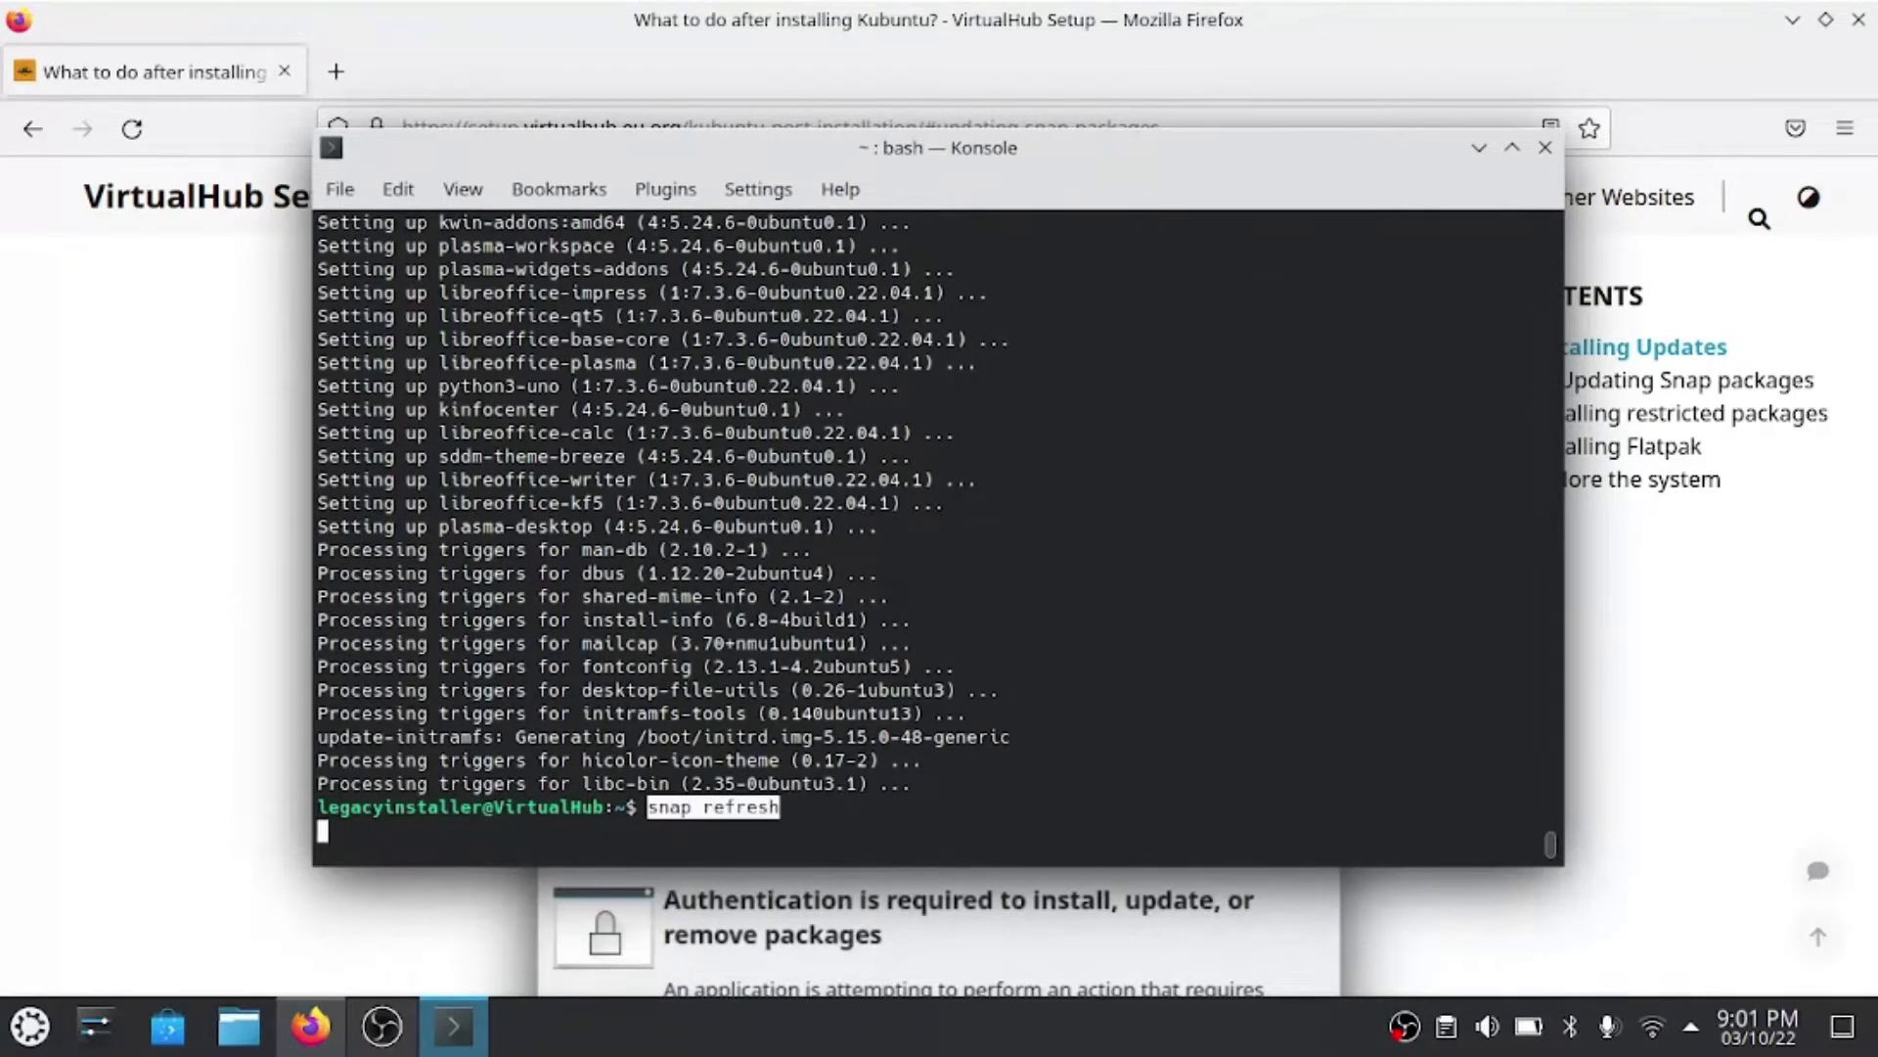
{"action": "key", "text": "Return"}
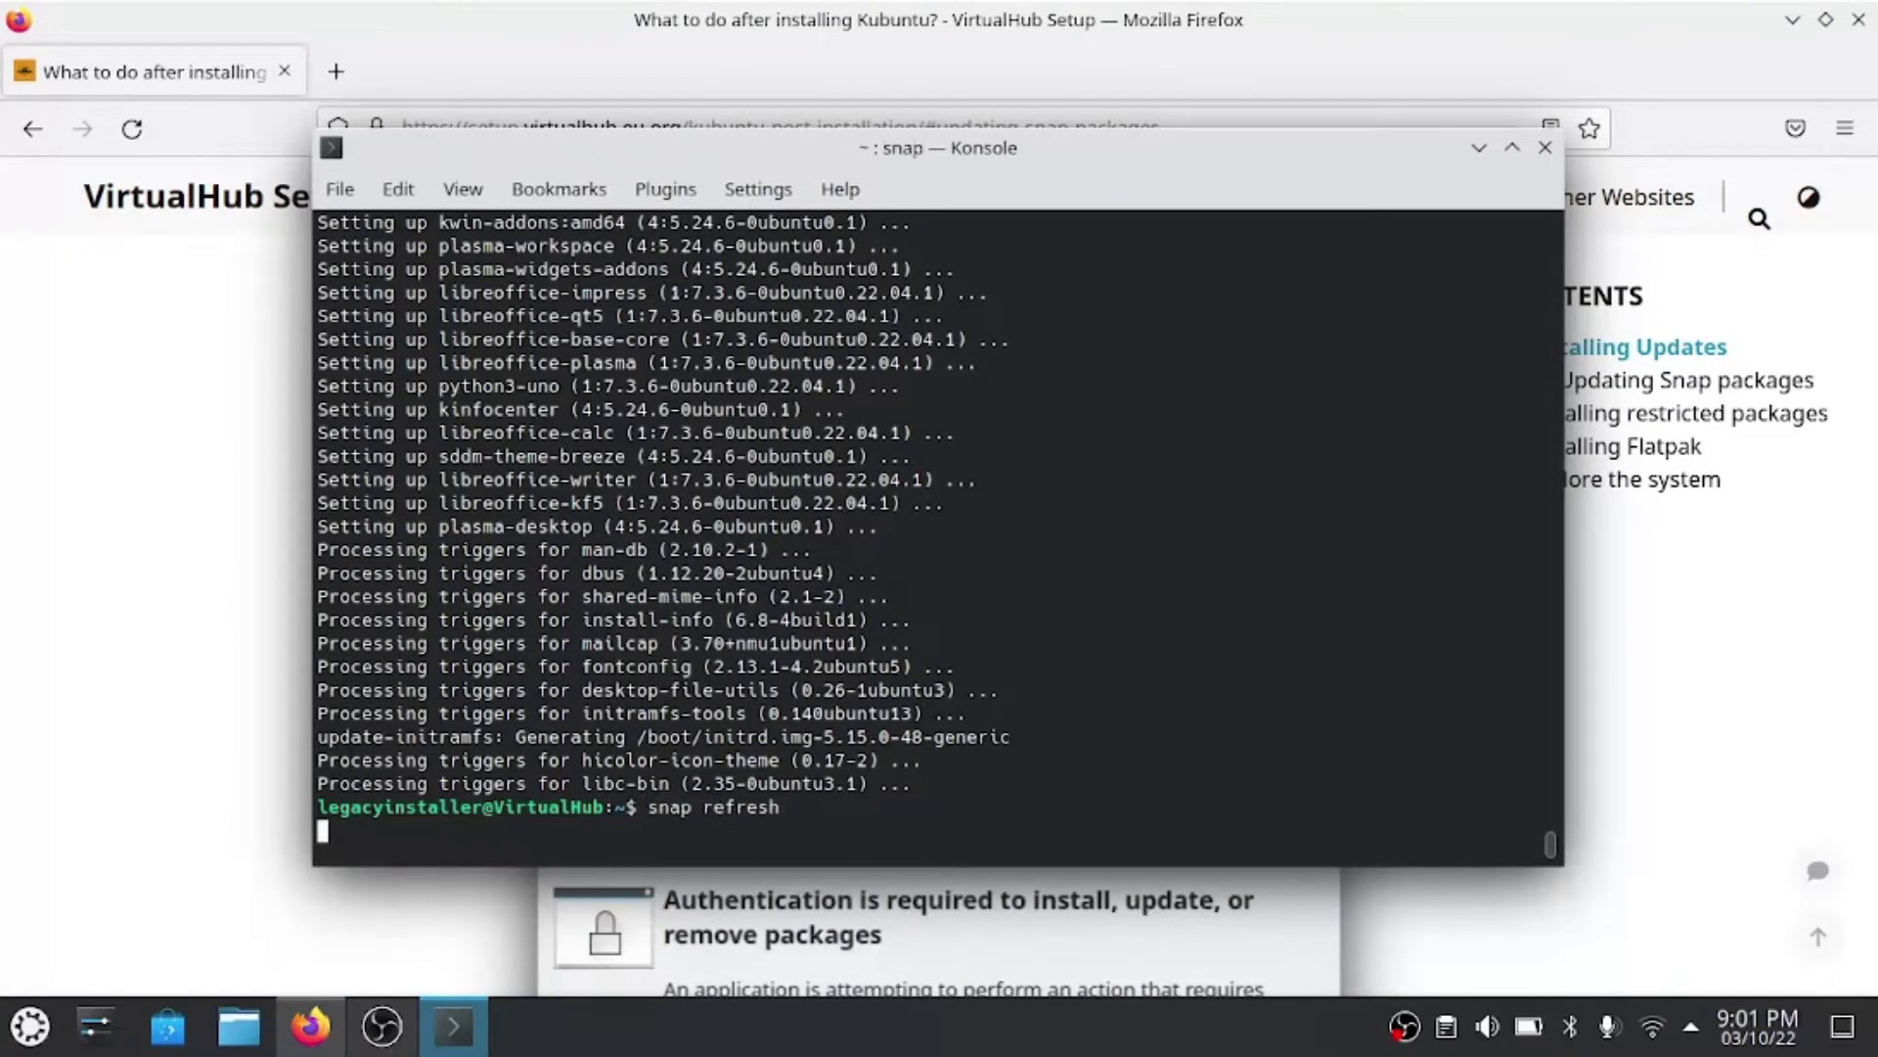
{"action": "type", "text": "******"}
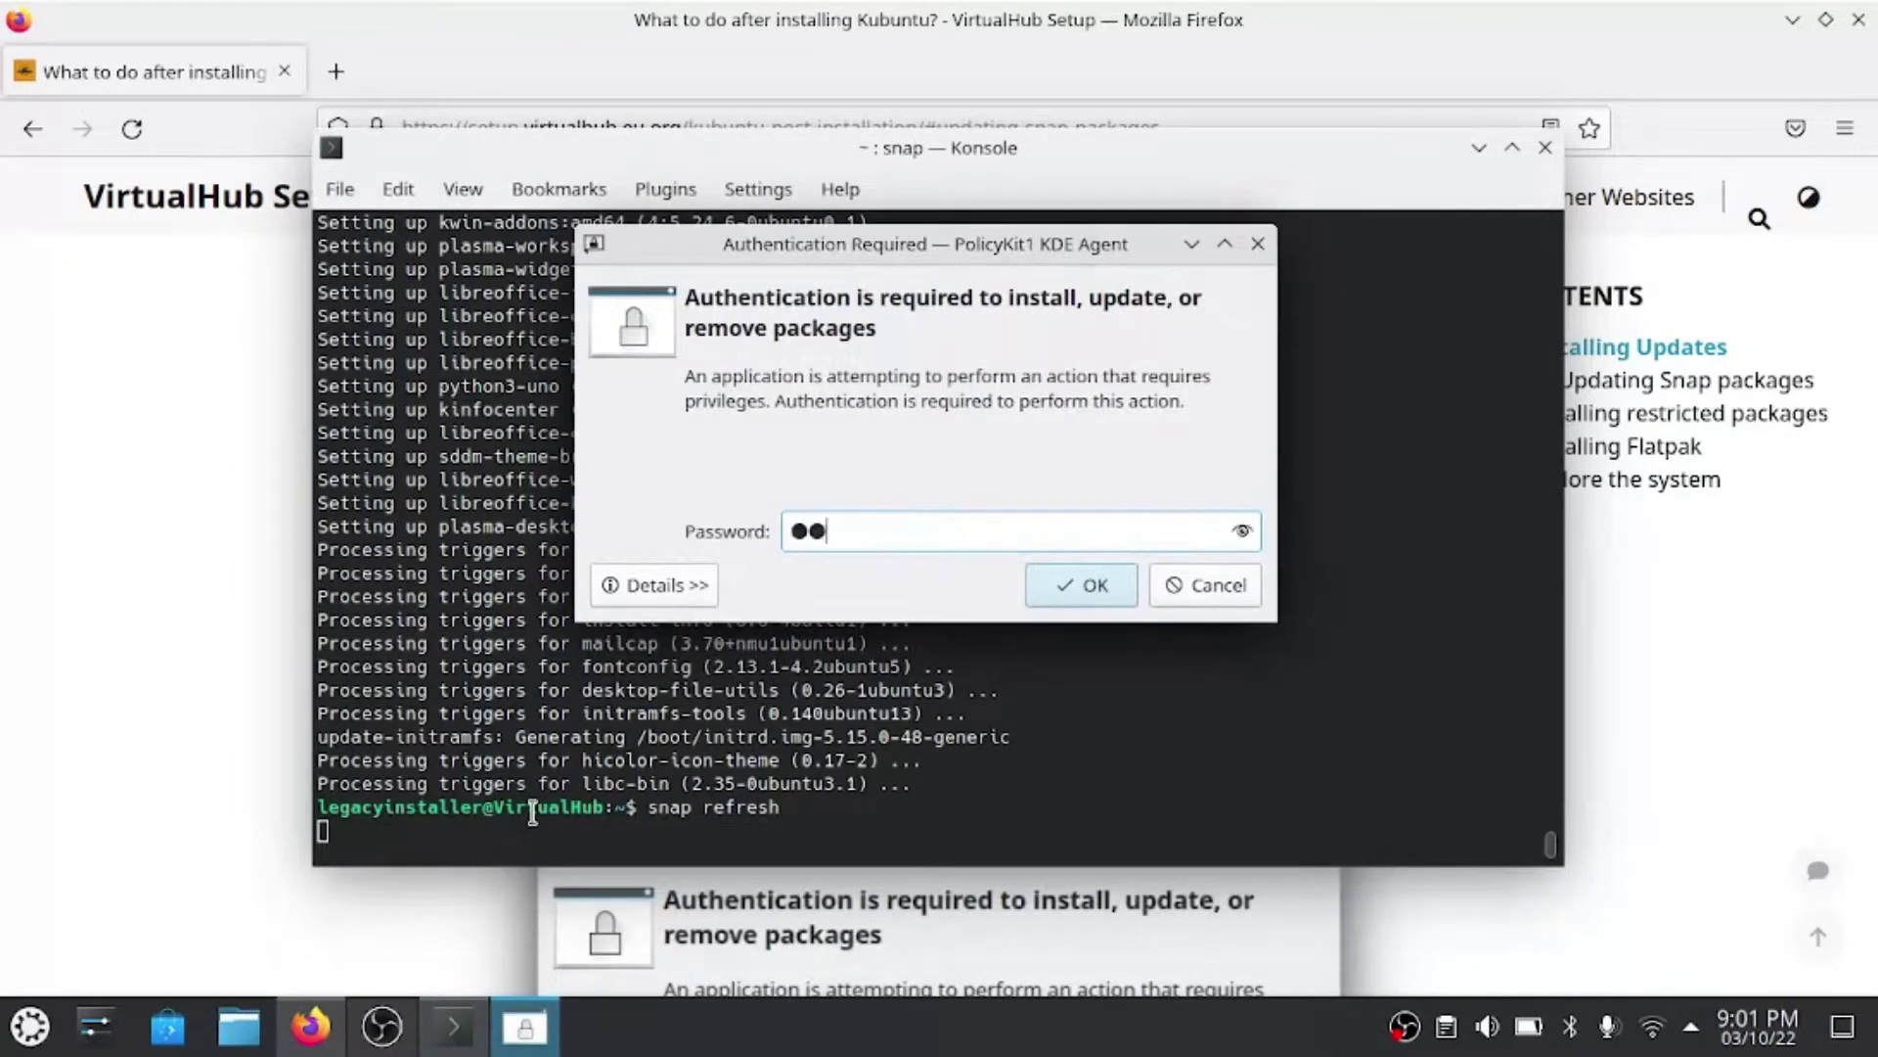
{"action": "type", "text": "****"}
{"action": "key", "text": "Return"}
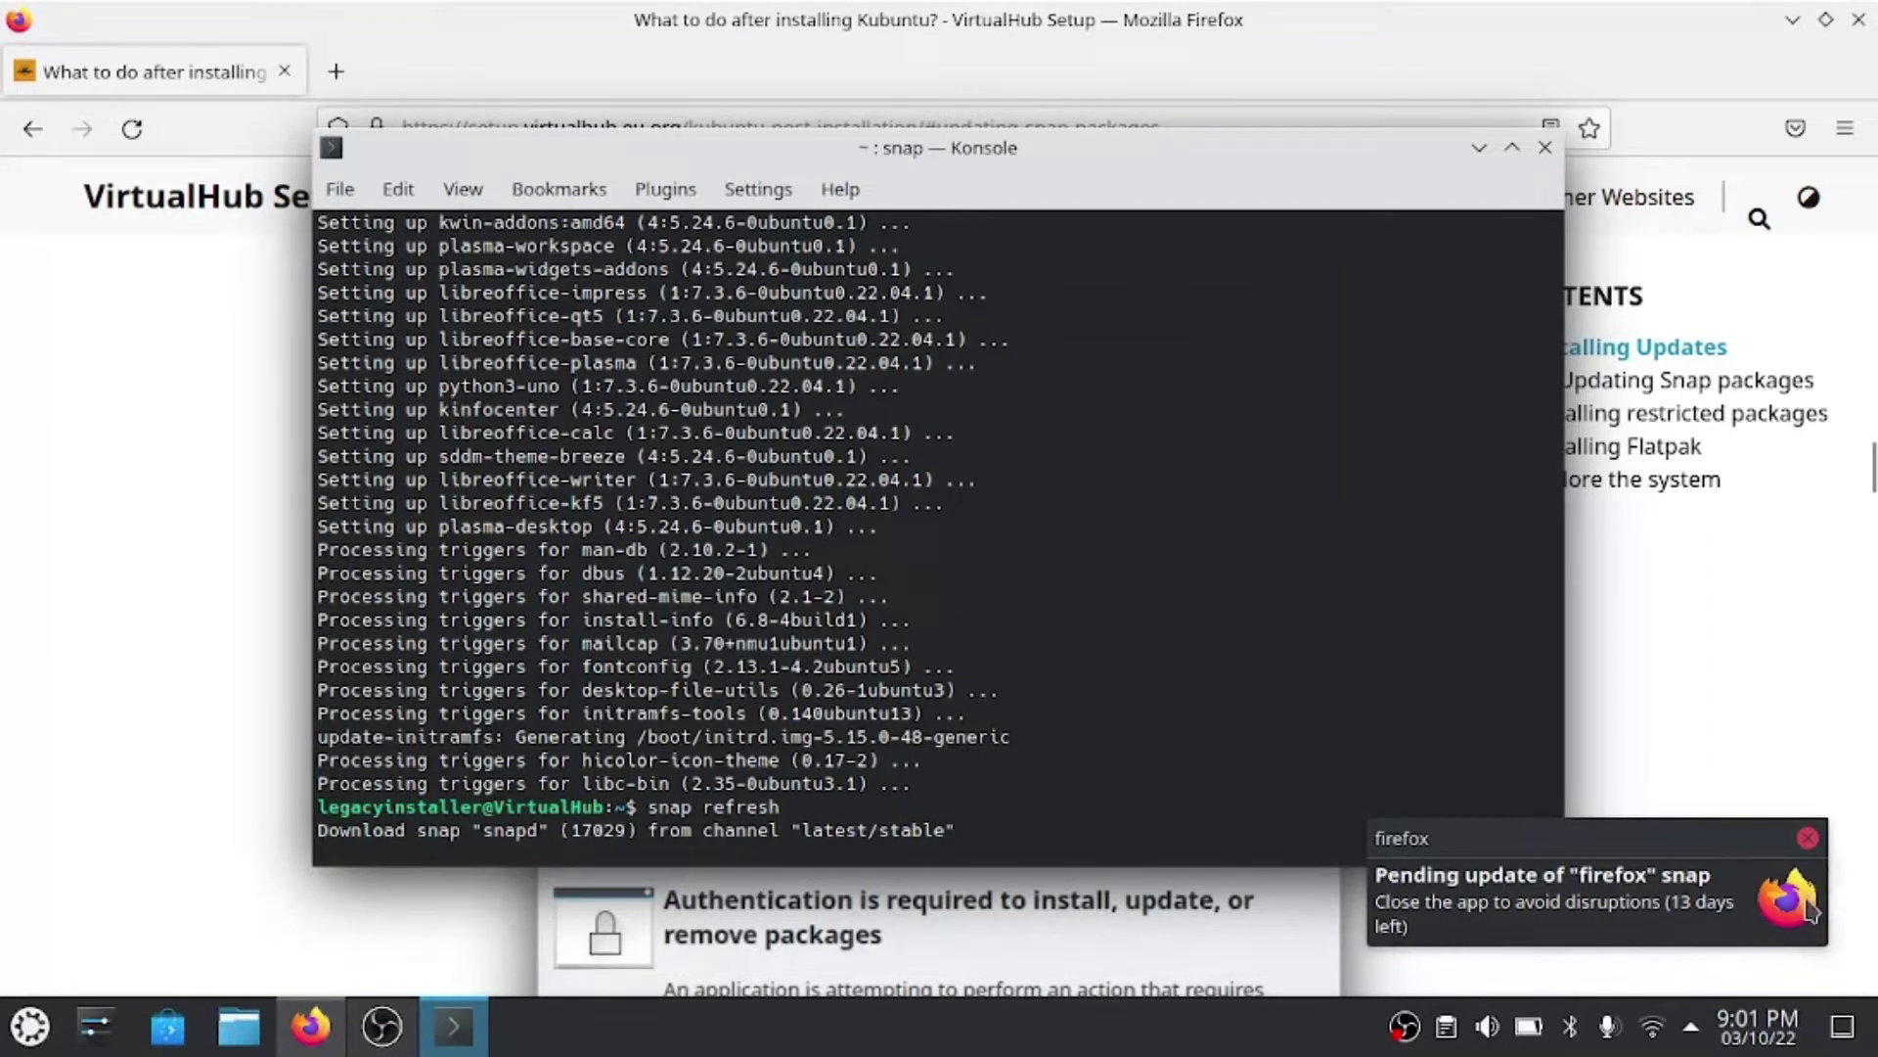
{"action": "left_click", "coordinate": [1821, 839]}
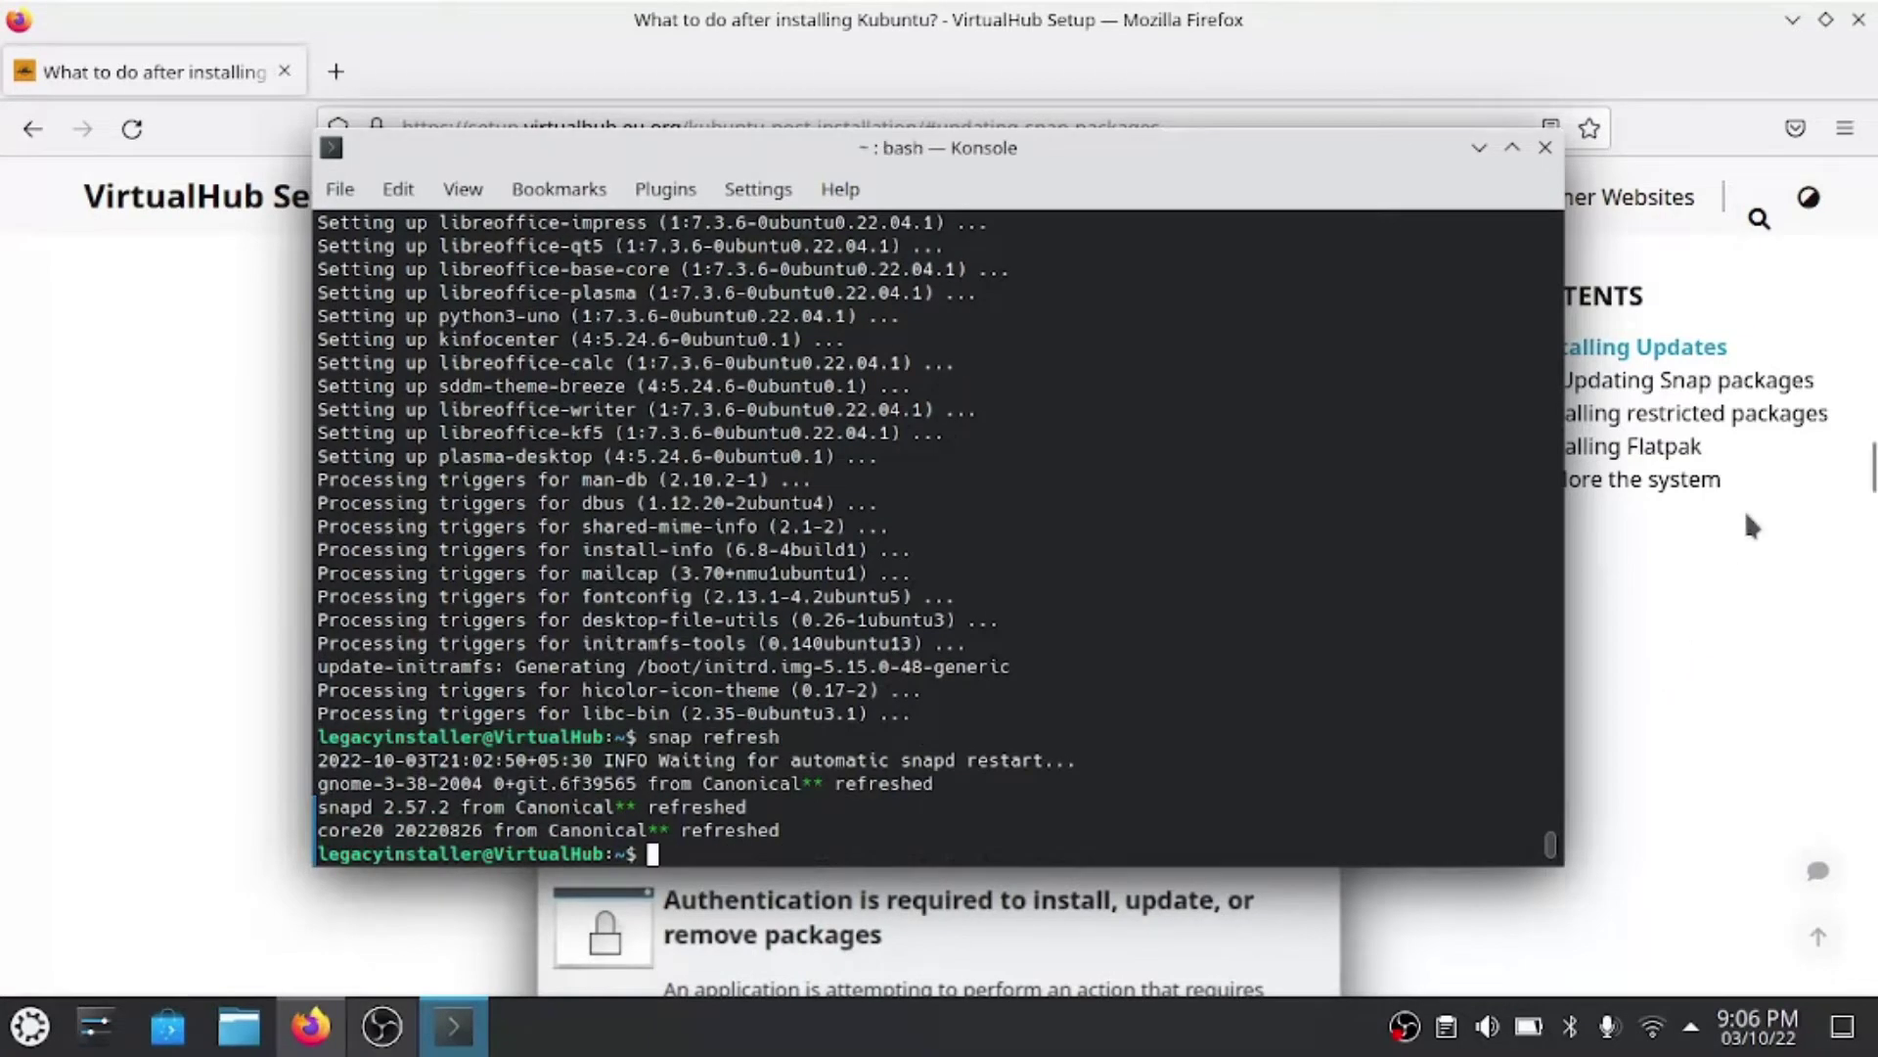
{"action": "left_click", "coordinate": [1695, 52]}
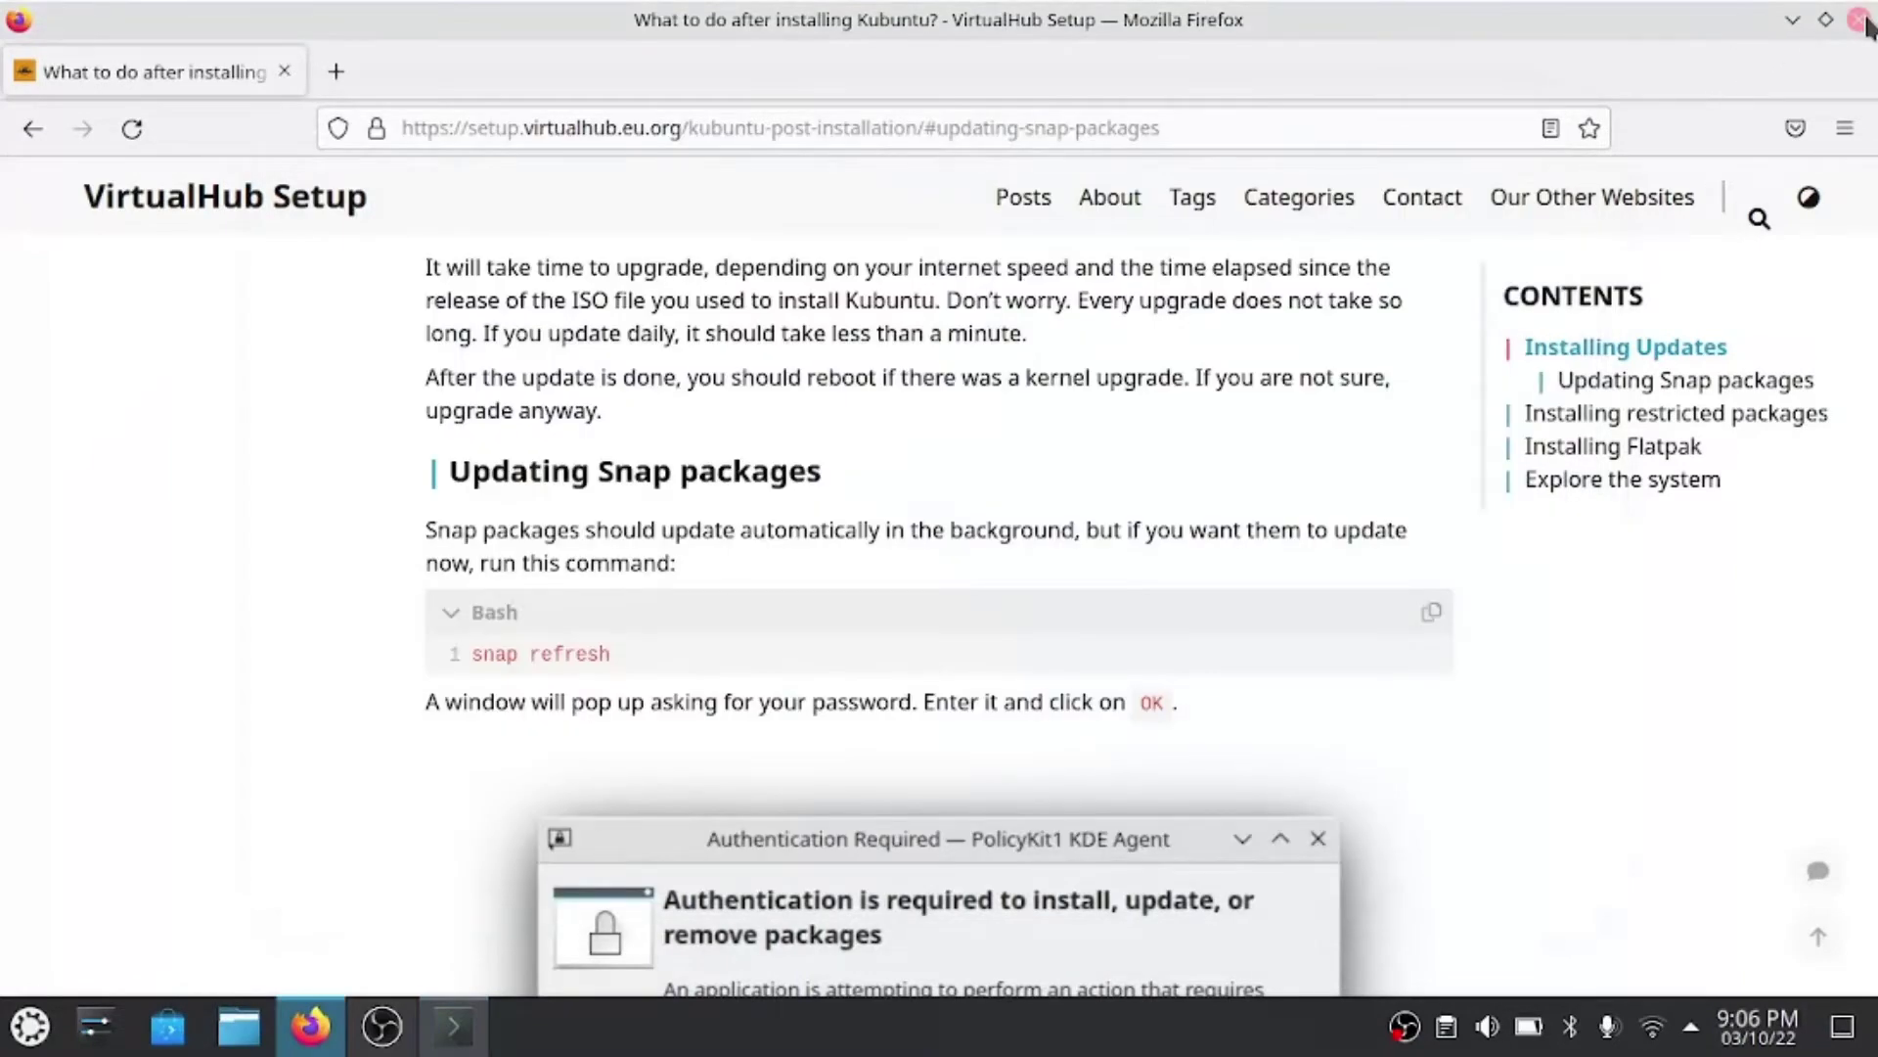
- Close Firefox and rerun snap refresh, authorising it with the password
{"action": "left_click", "coordinate": [1859, 21]}
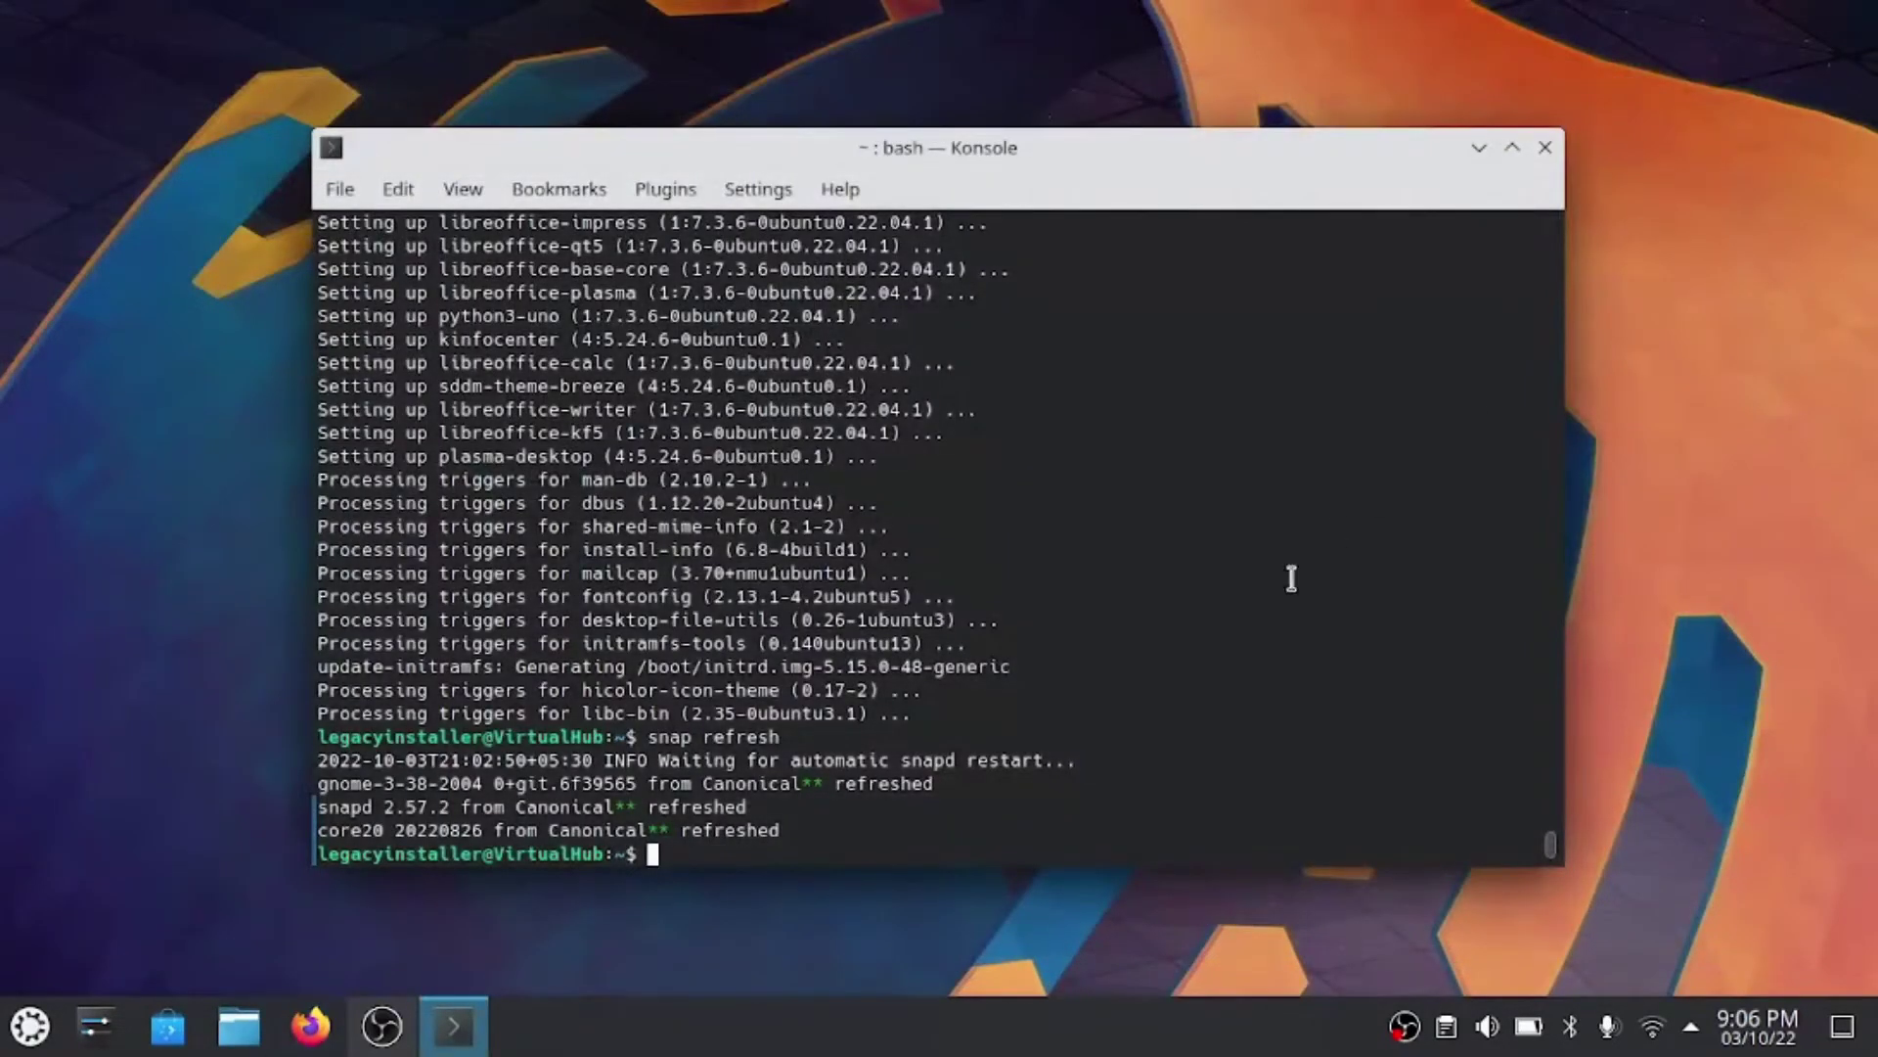
{"action": "key", "text": "Up"}
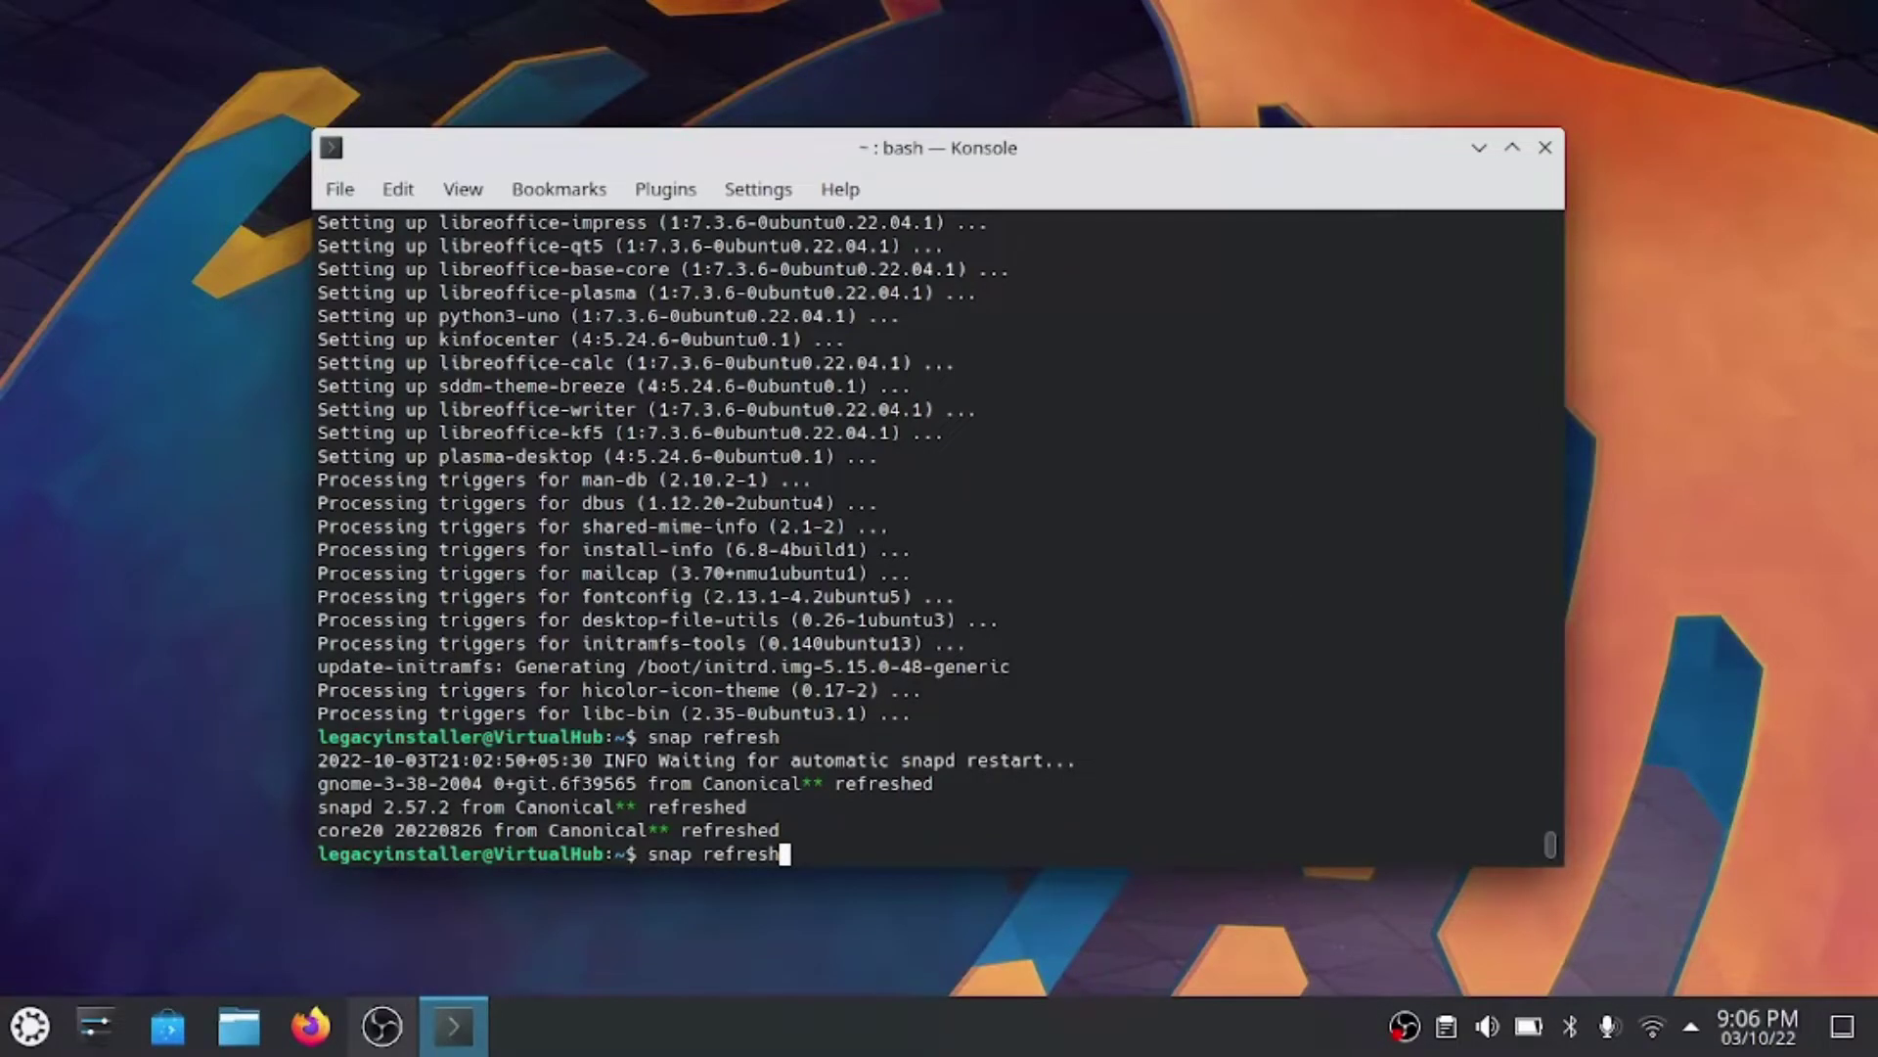
{"action": "key", "text": "Return"}
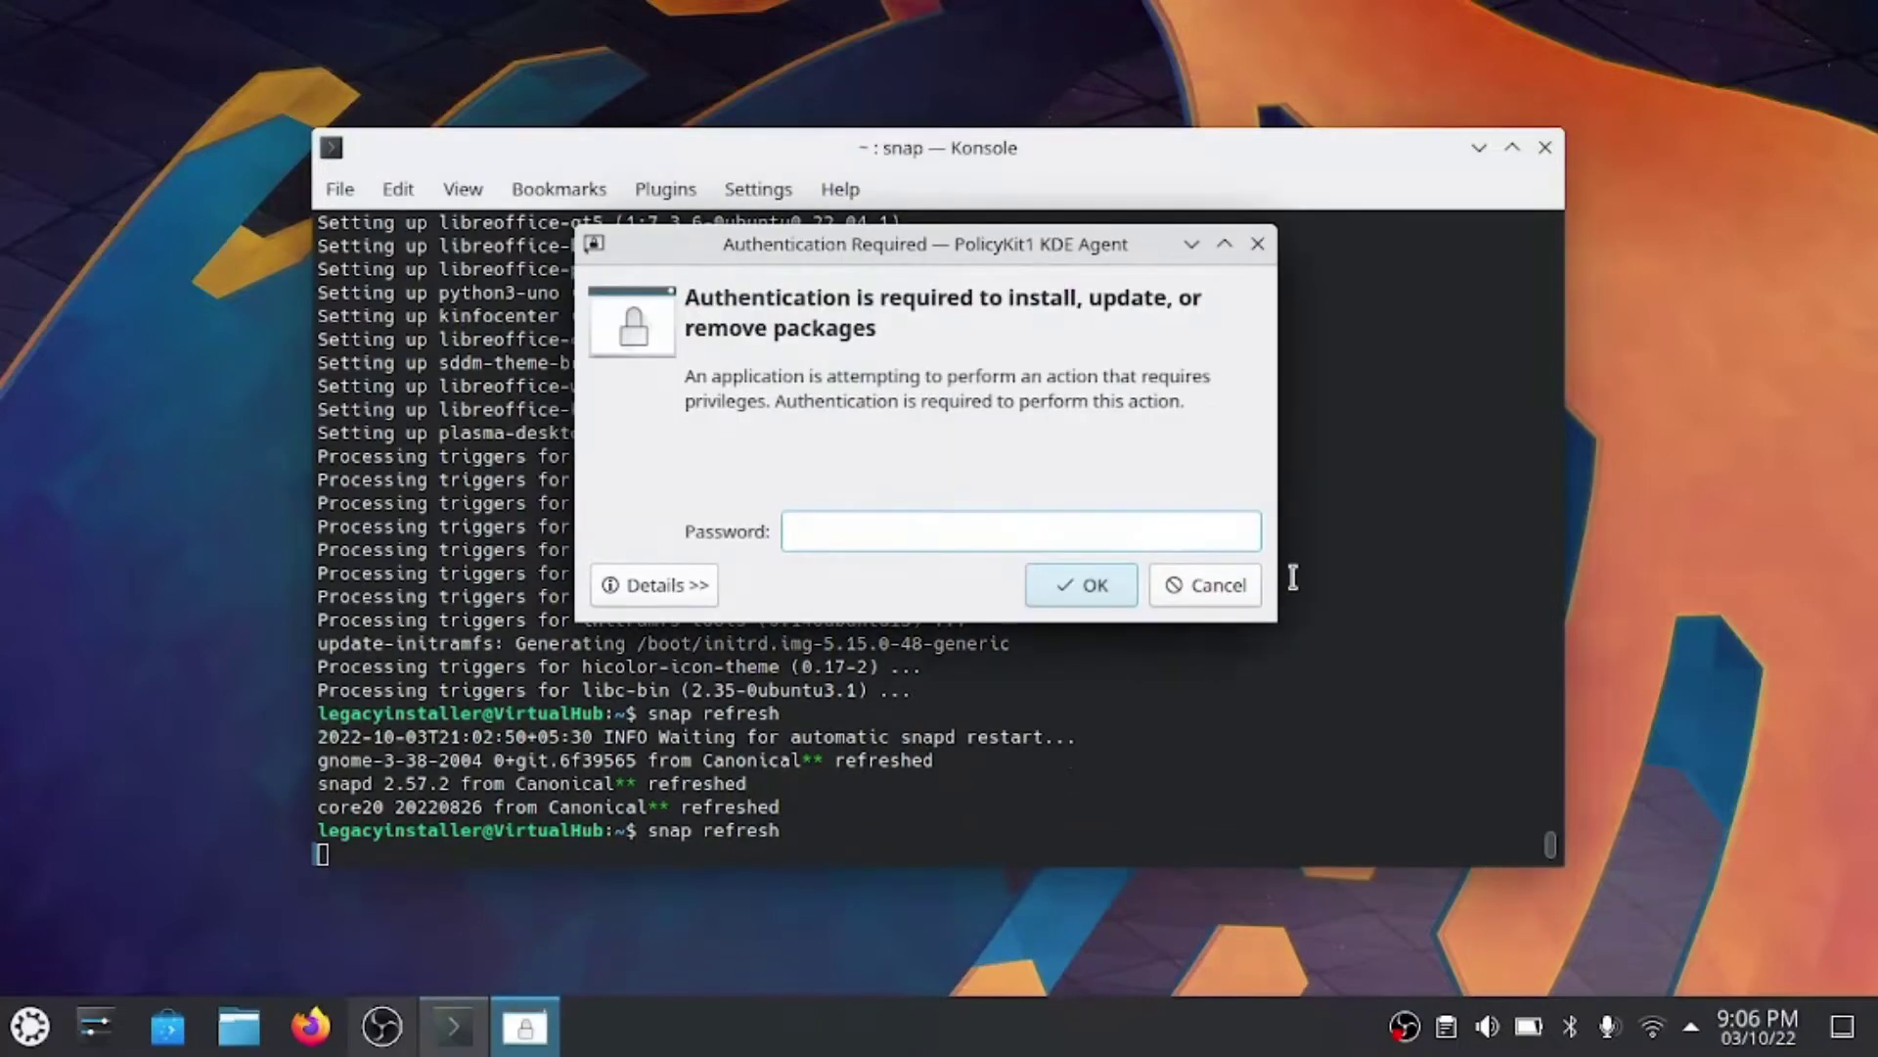
{"action": "type", "text": "p"}
{"action": "type", "text": "*********"}
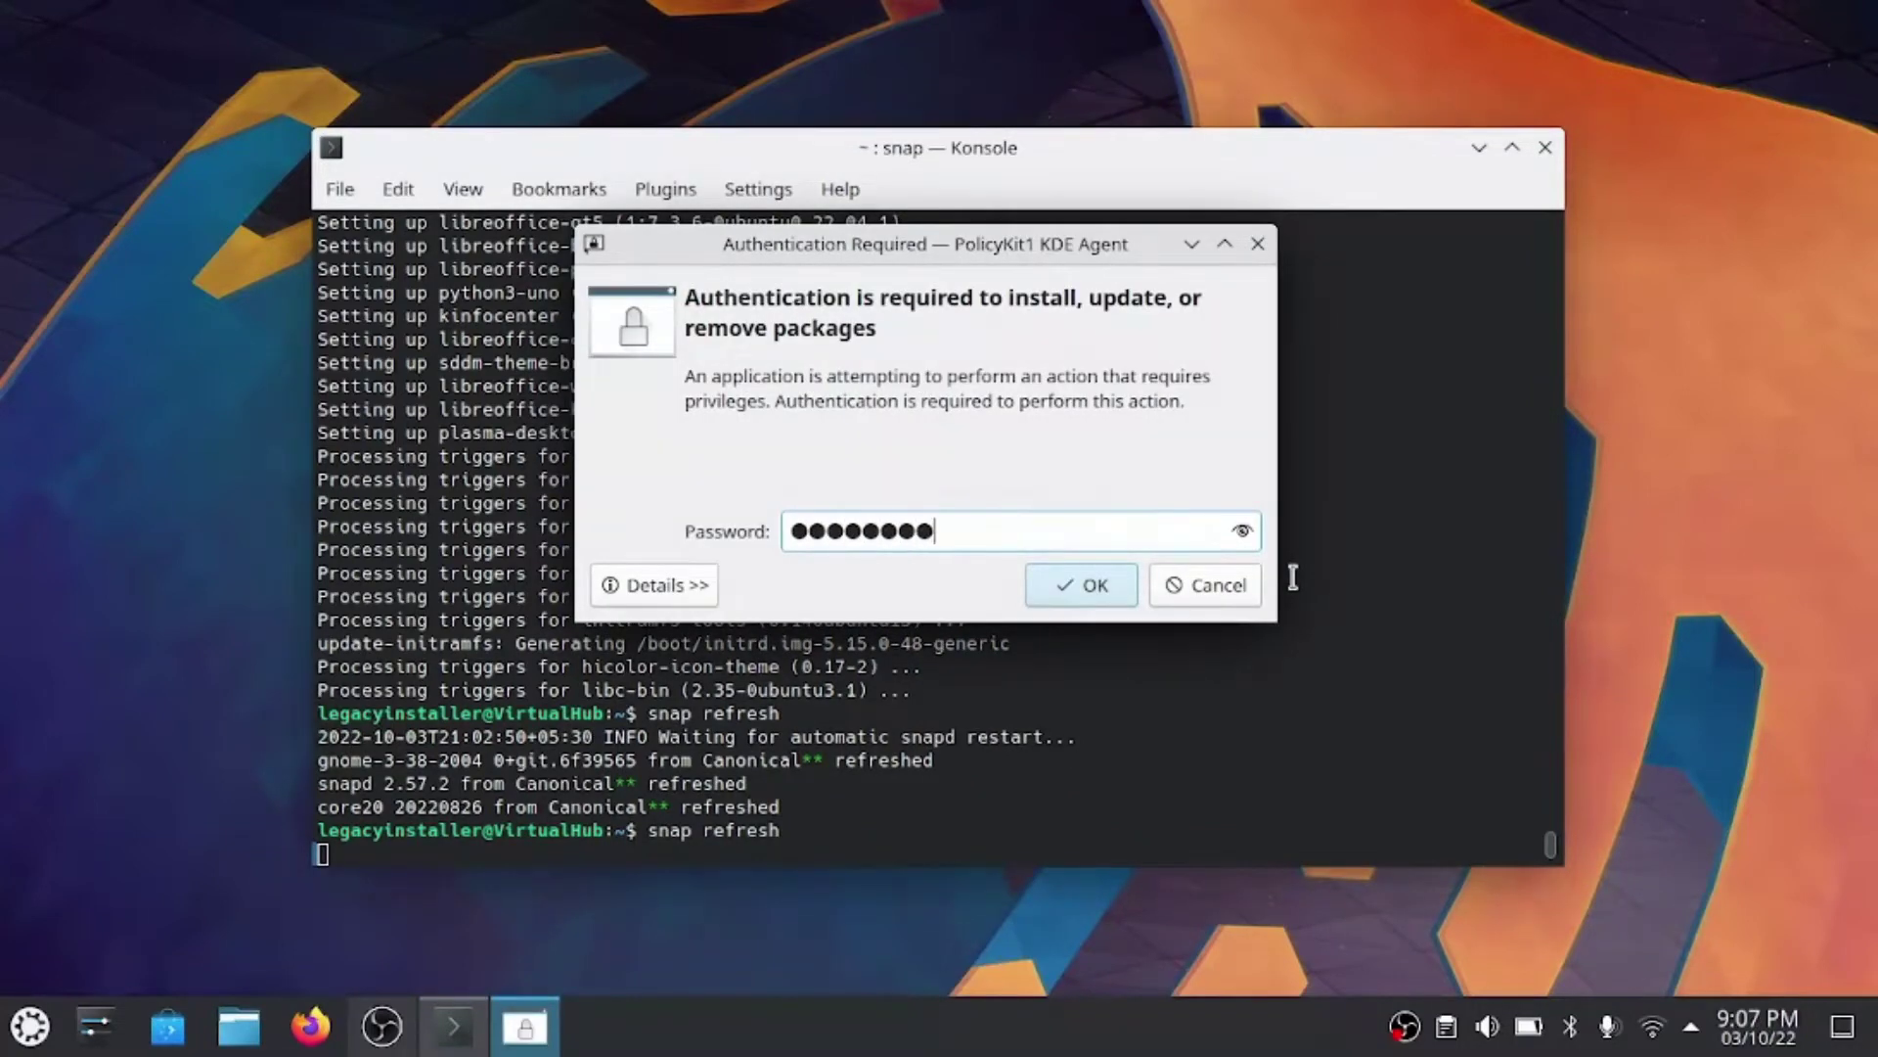
{"action": "key", "text": "Return"}
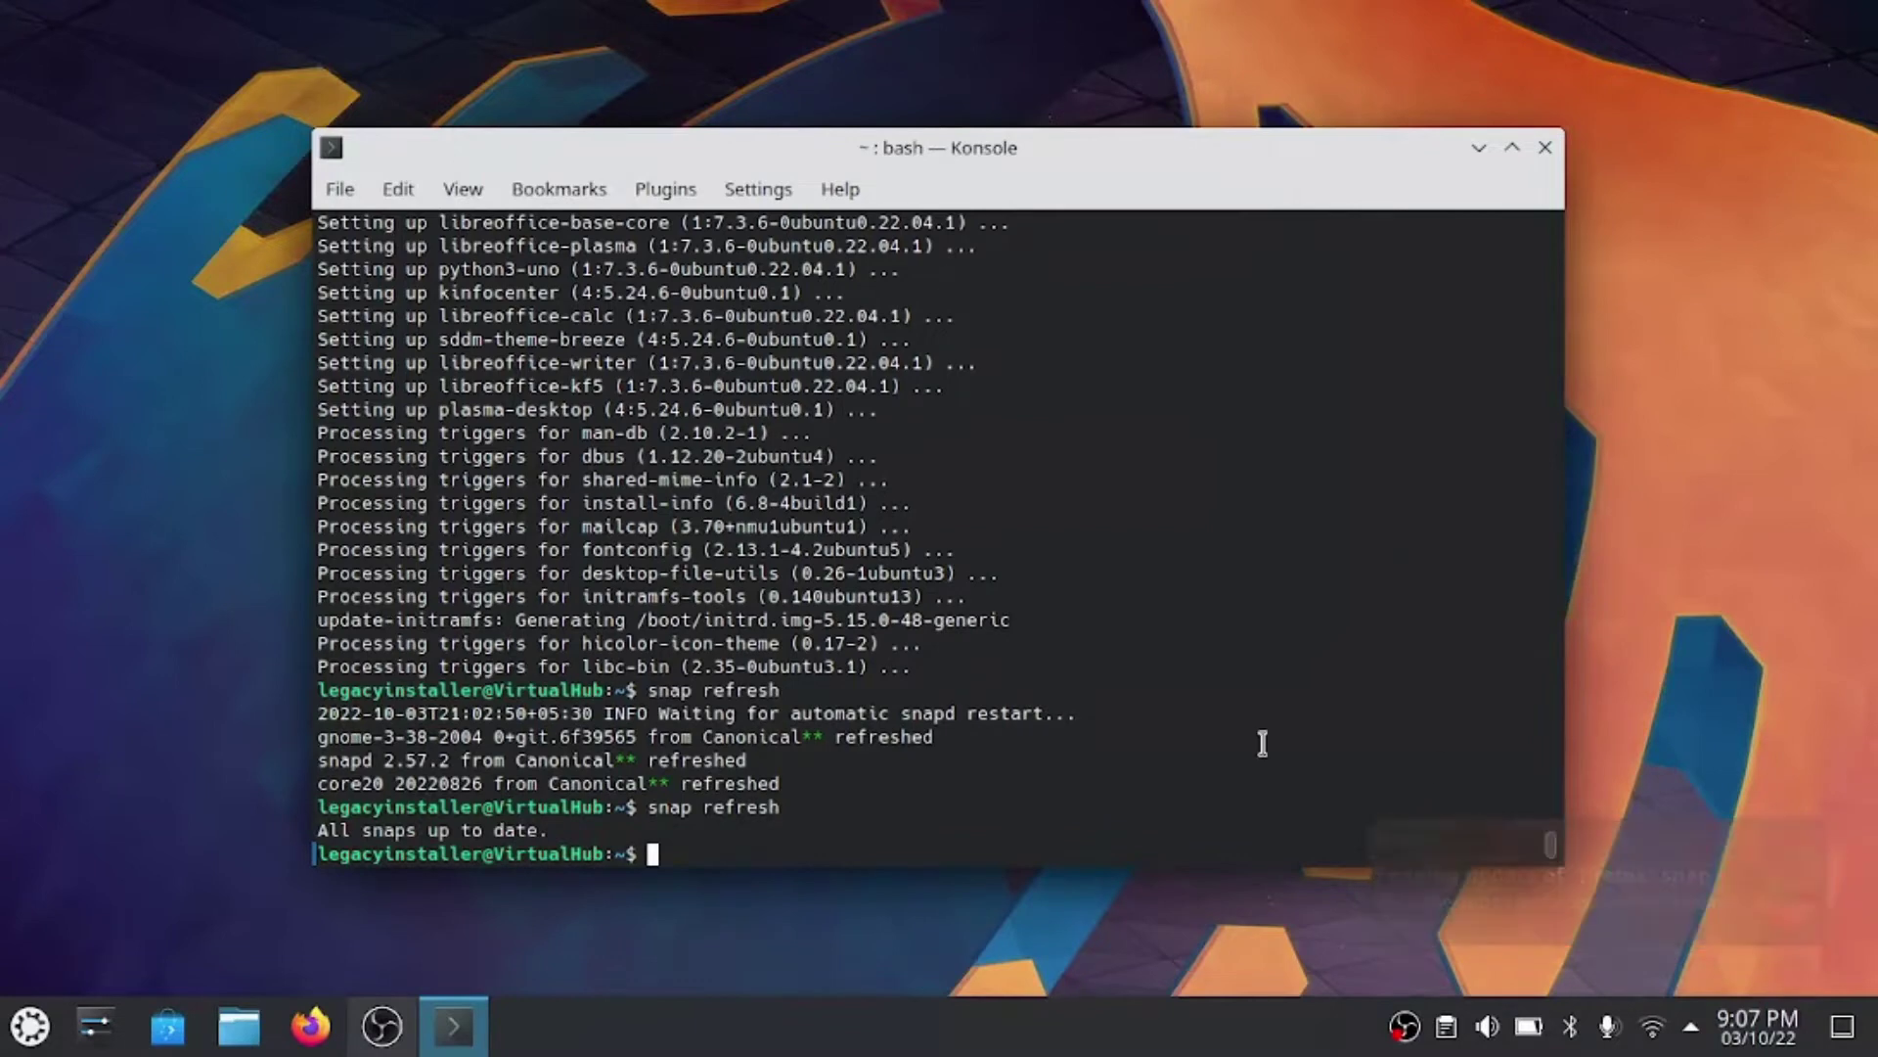
- Rerun the authorised snap refresh to update firefox to 105.0.1-1, then relaunch Firefox
{"action": "key", "text": "Up"}
{"action": "key", "text": "Return"}
{"action": "type", "text": "**********"}
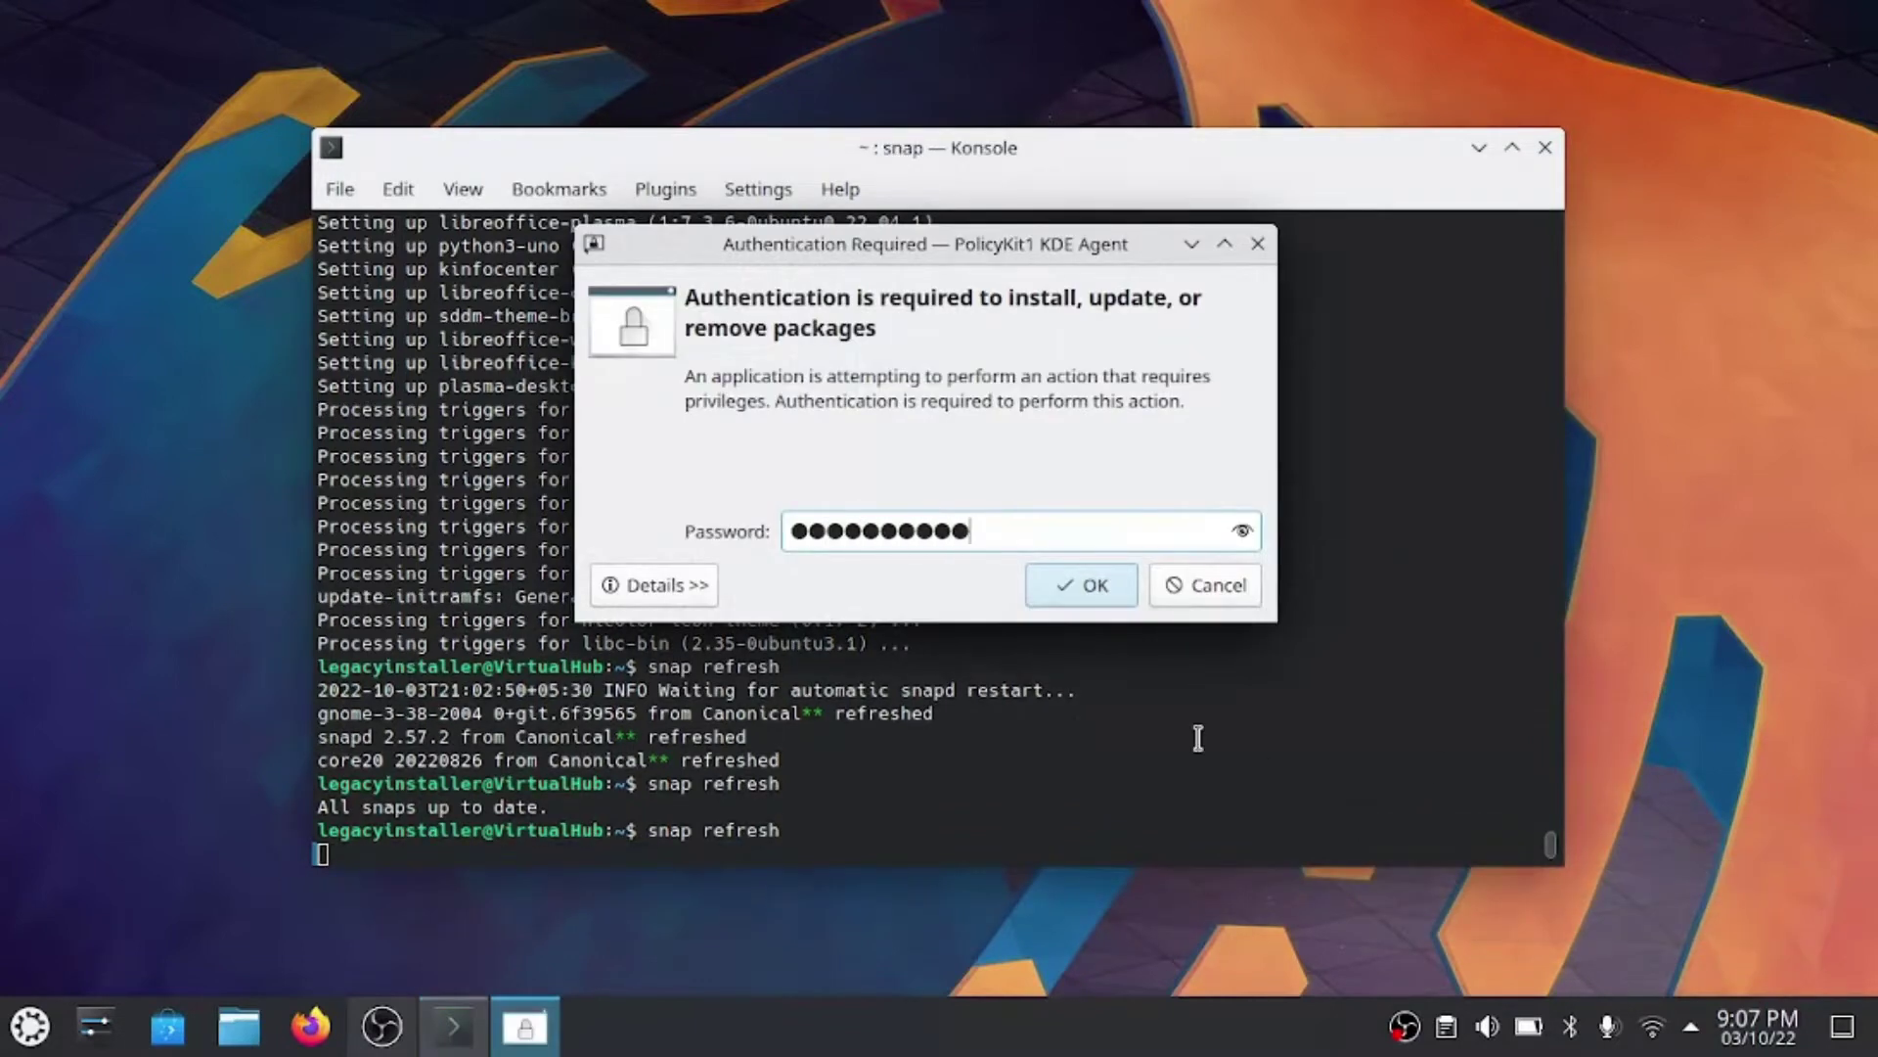
{"action": "key", "text": "Return"}
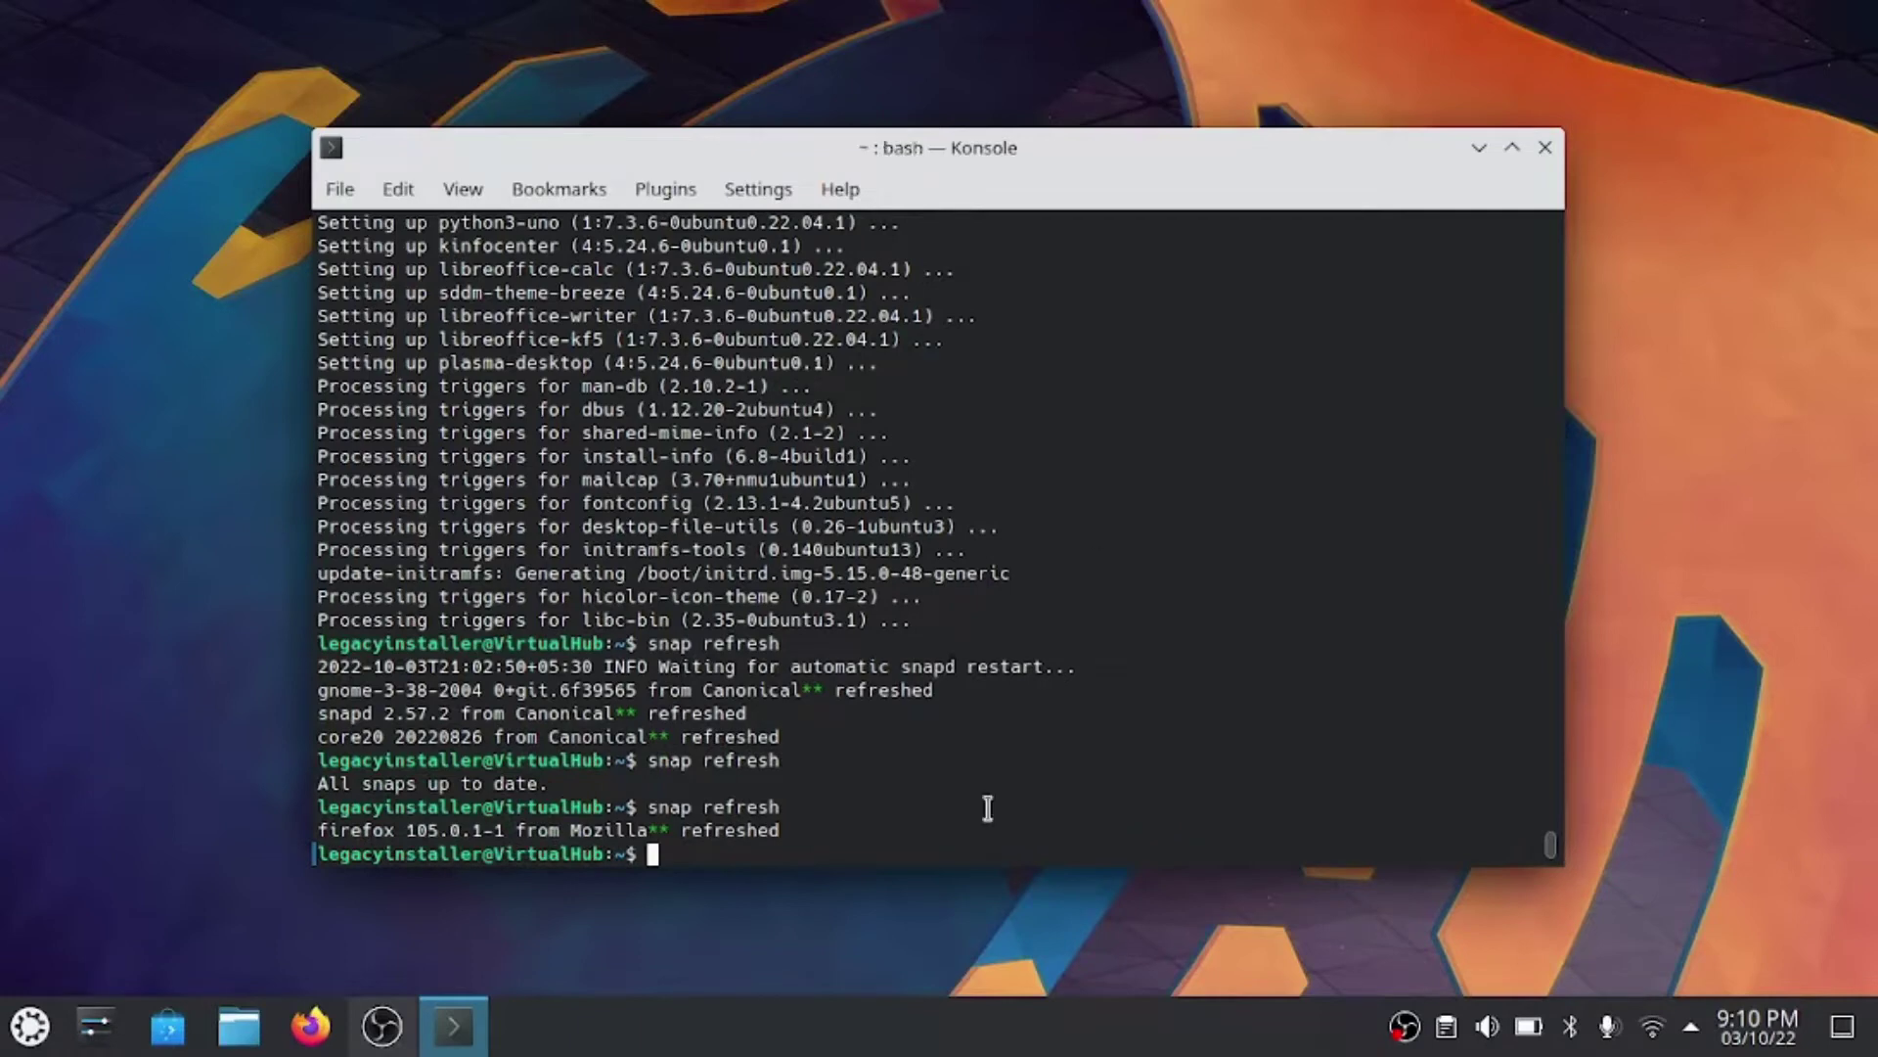
{"action": "left_click", "coordinate": [315, 1022]}
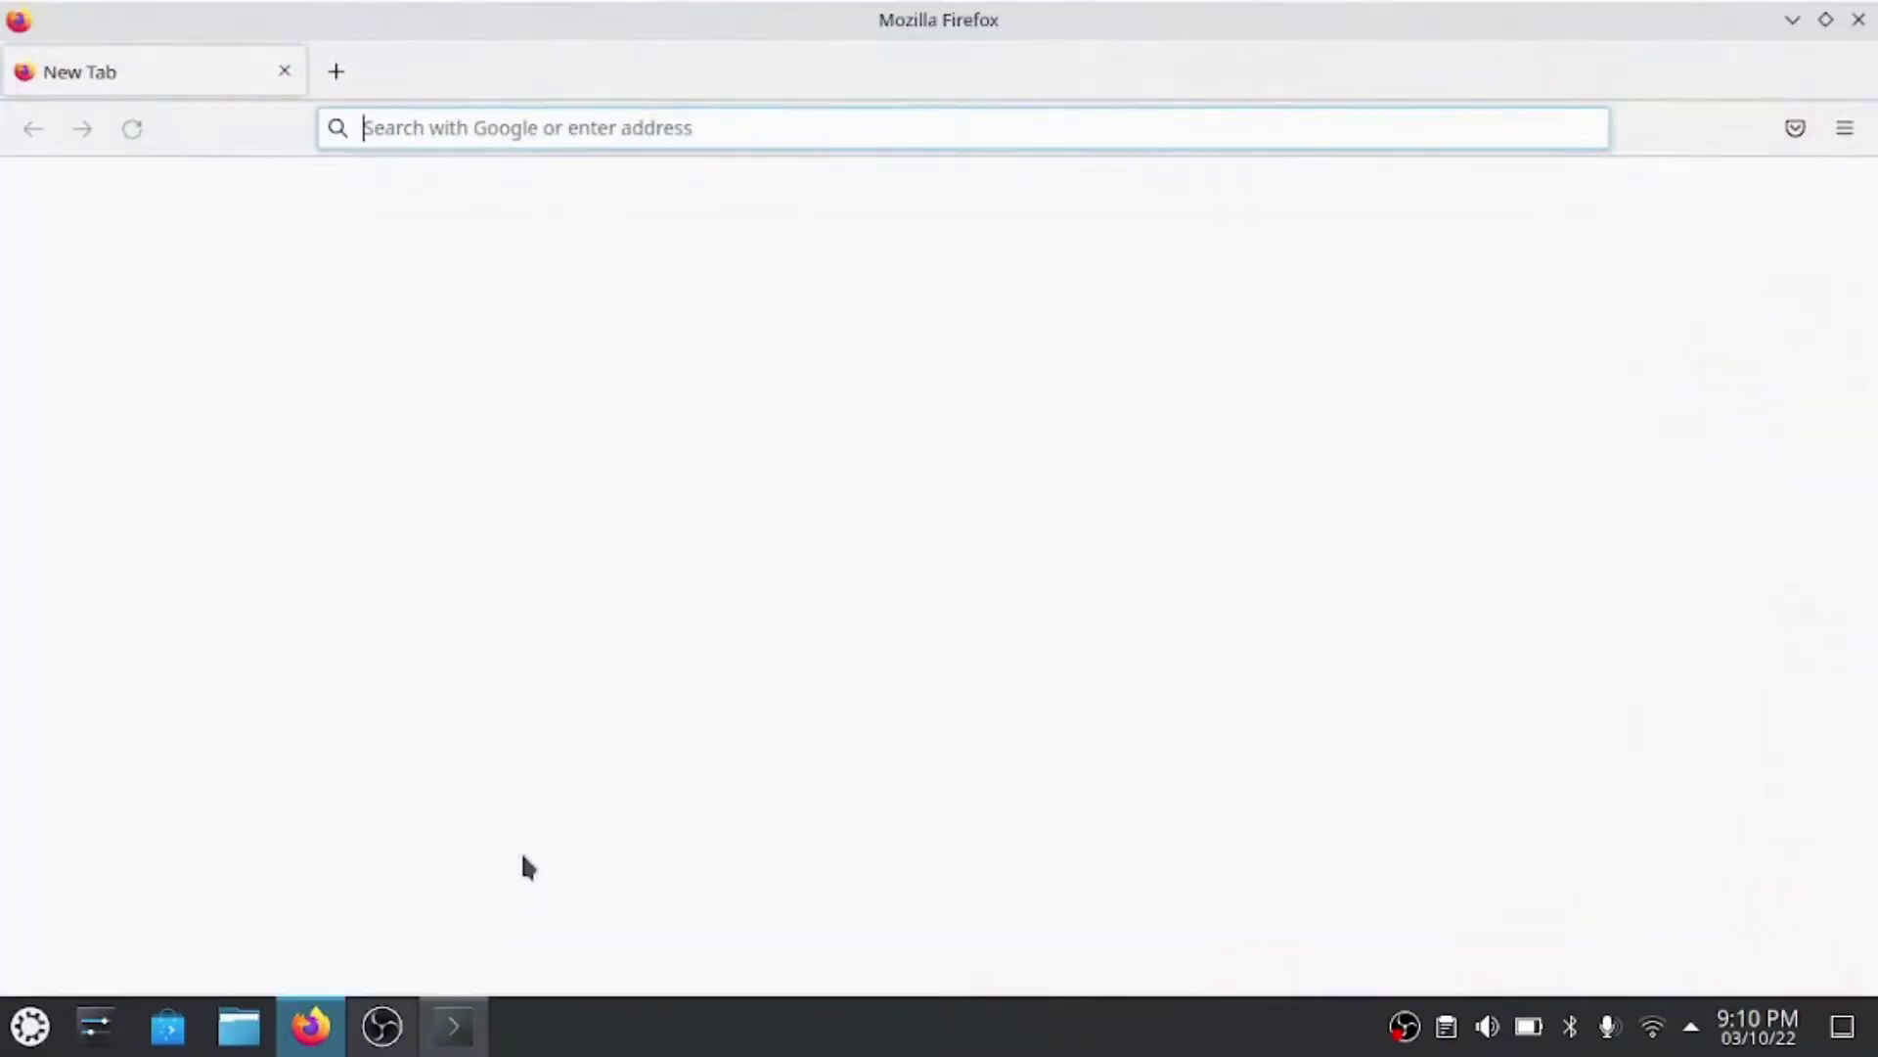
- Reopen the Kubuntu guide at Installing restricted packages and copy its kubuntu-restricted-extras install command
{"action": "type", "text": "setup.virtualhub.eu.org/"}
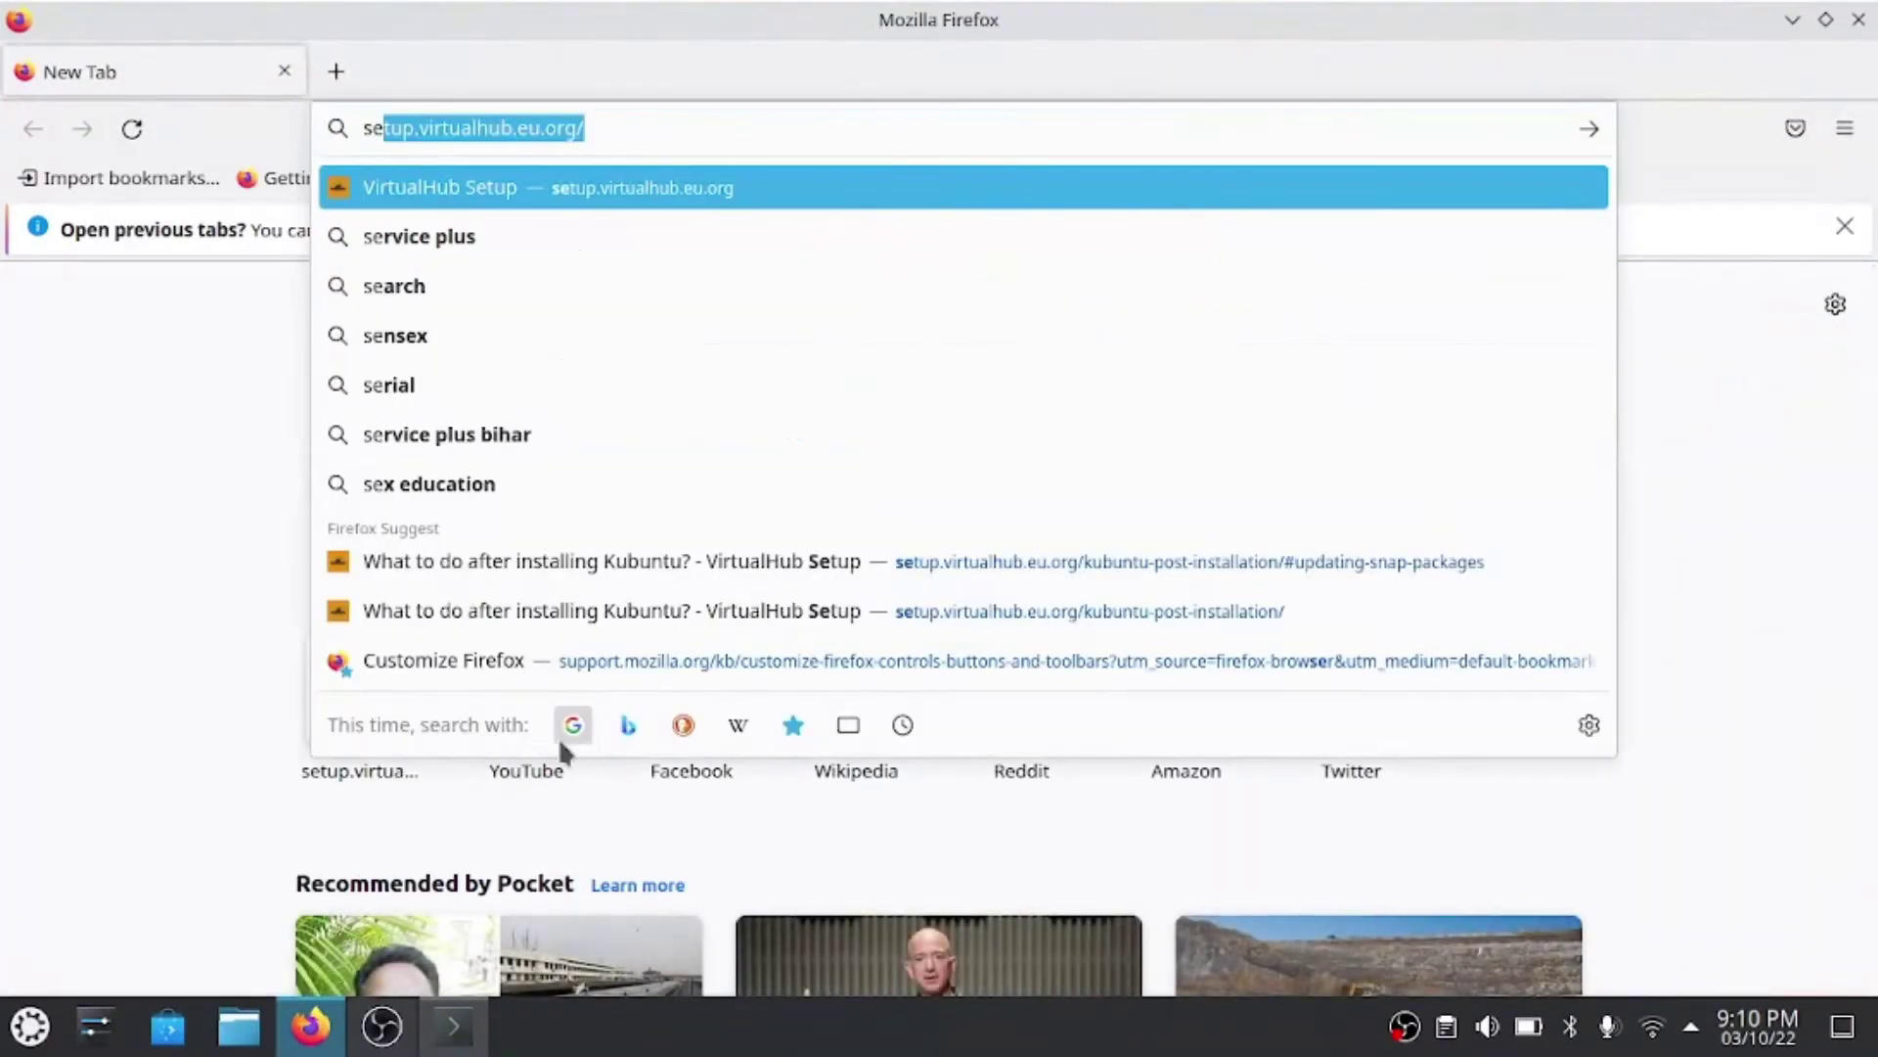
{"action": "key", "text": "Return"}
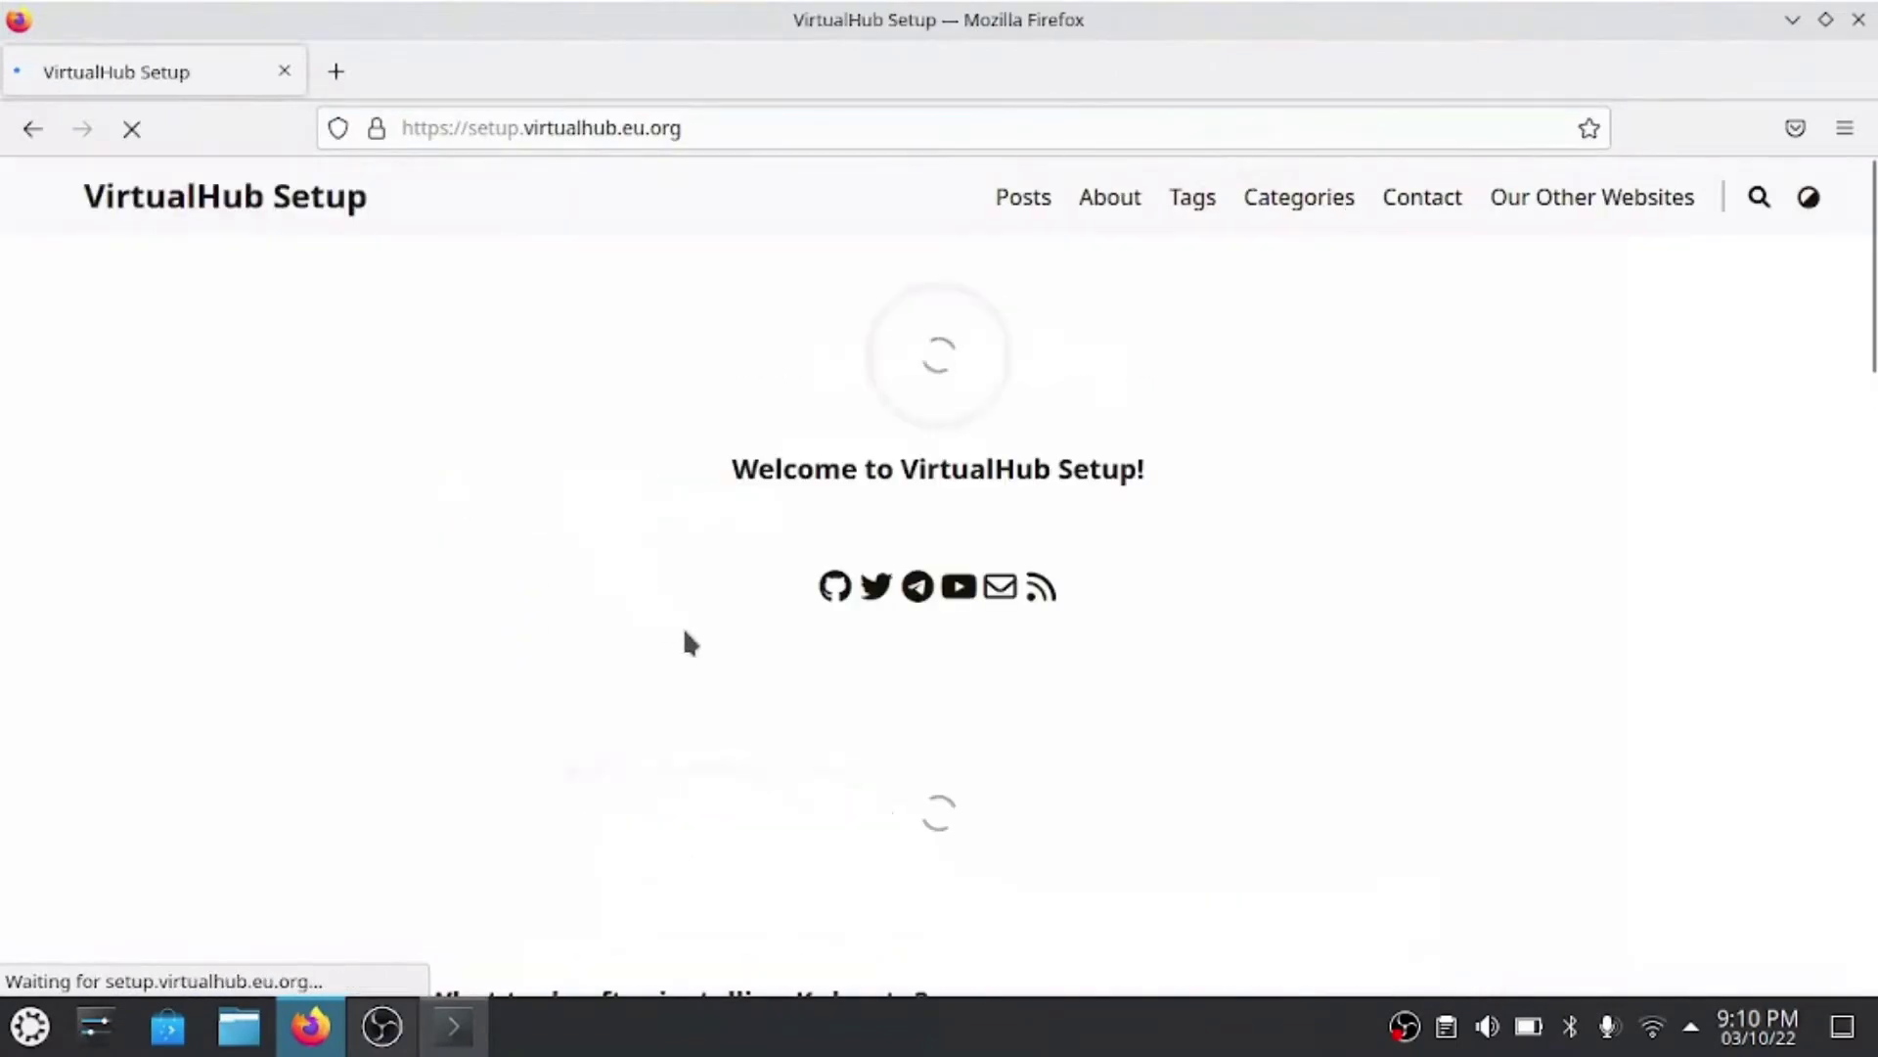
{"action": "scroll", "coordinate": [700, 587], "scroll_direction": "down", "scroll_amount": 5}
{"action": "left_click", "coordinate": [759, 442]}
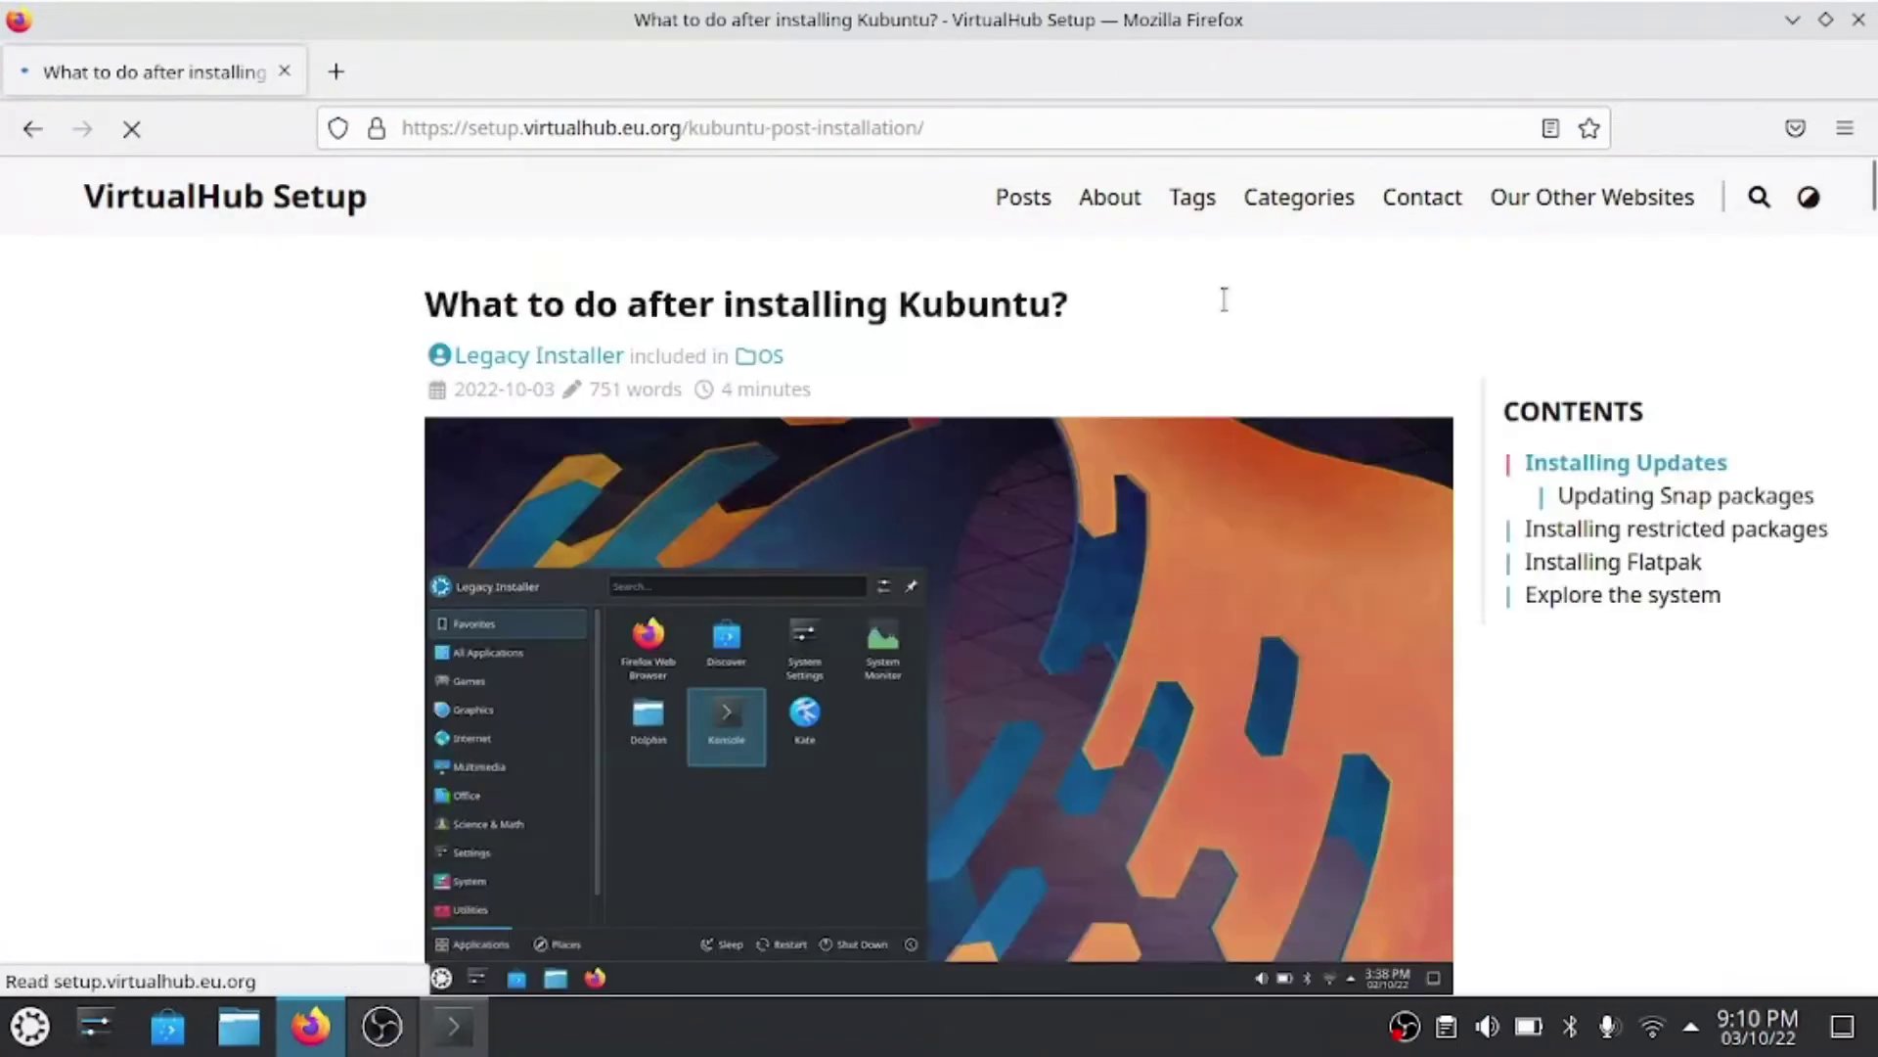
{"action": "left_click", "coordinate": [1677, 529]}
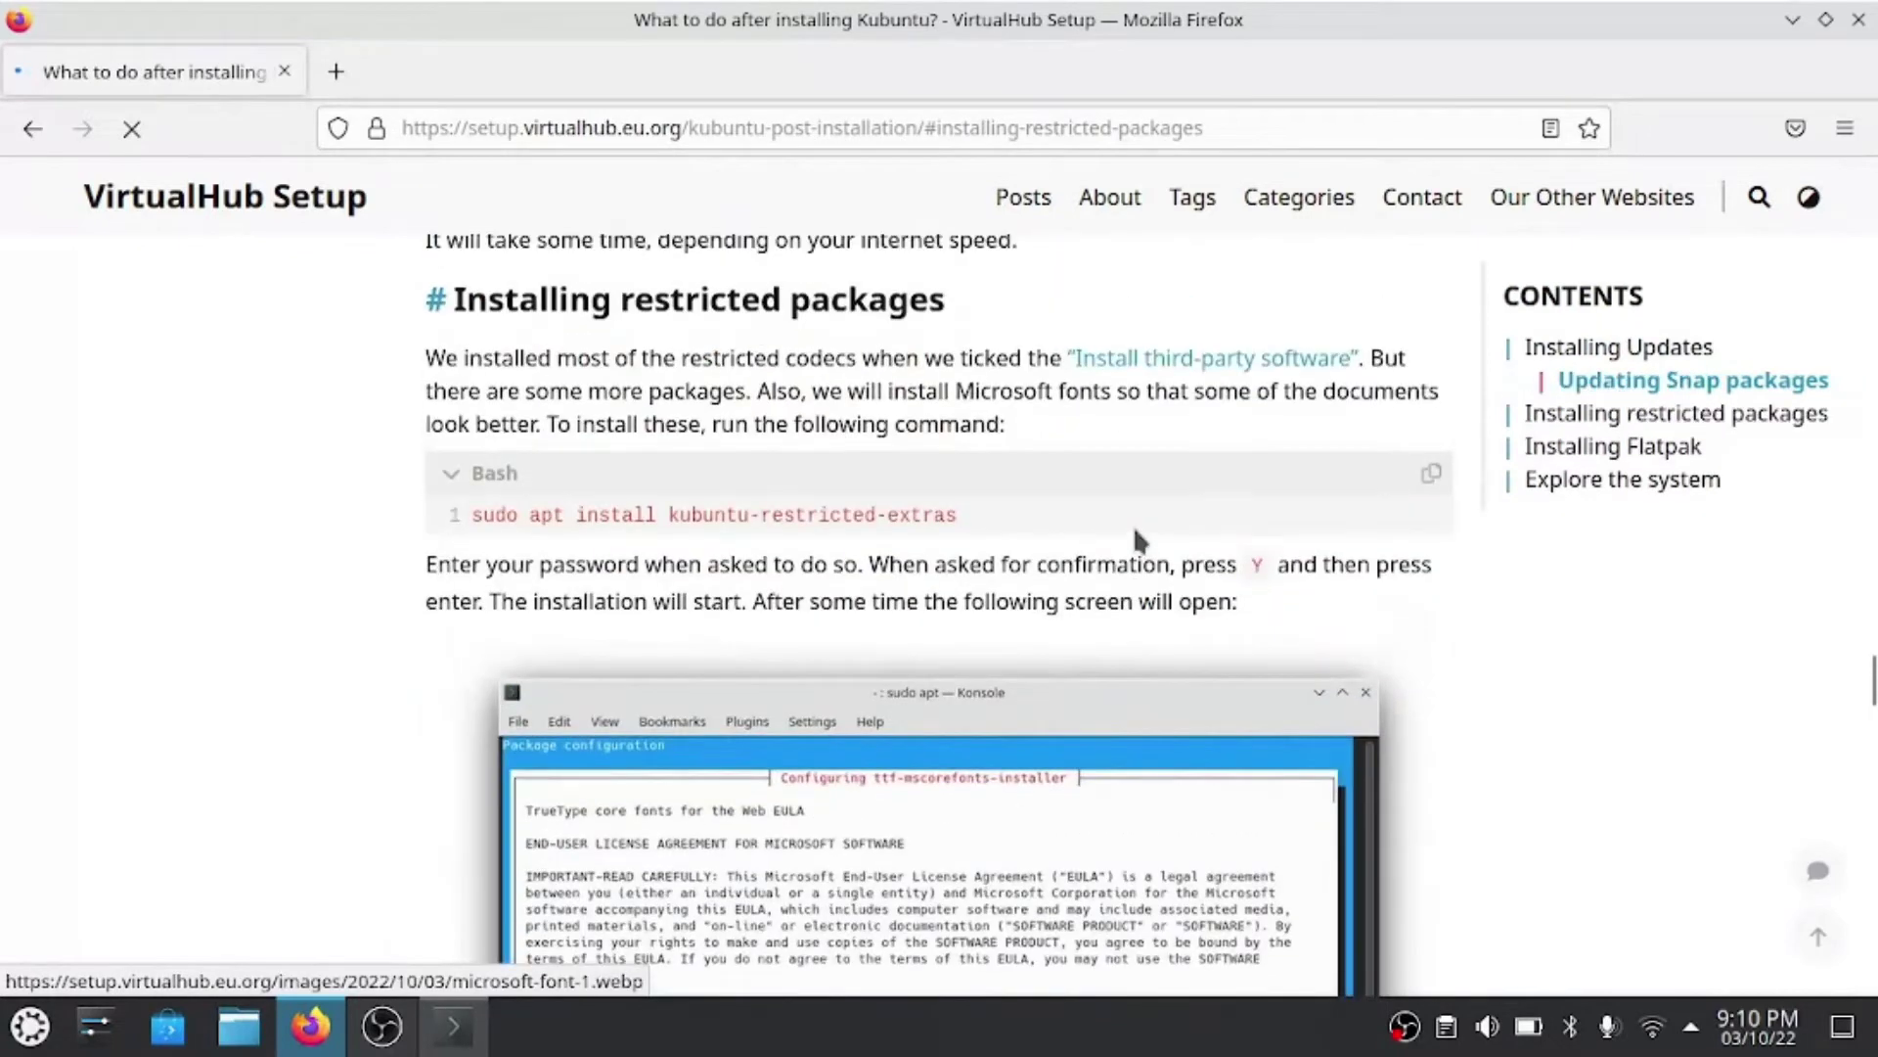
{"action": "left_click", "coordinate": [1432, 475]}
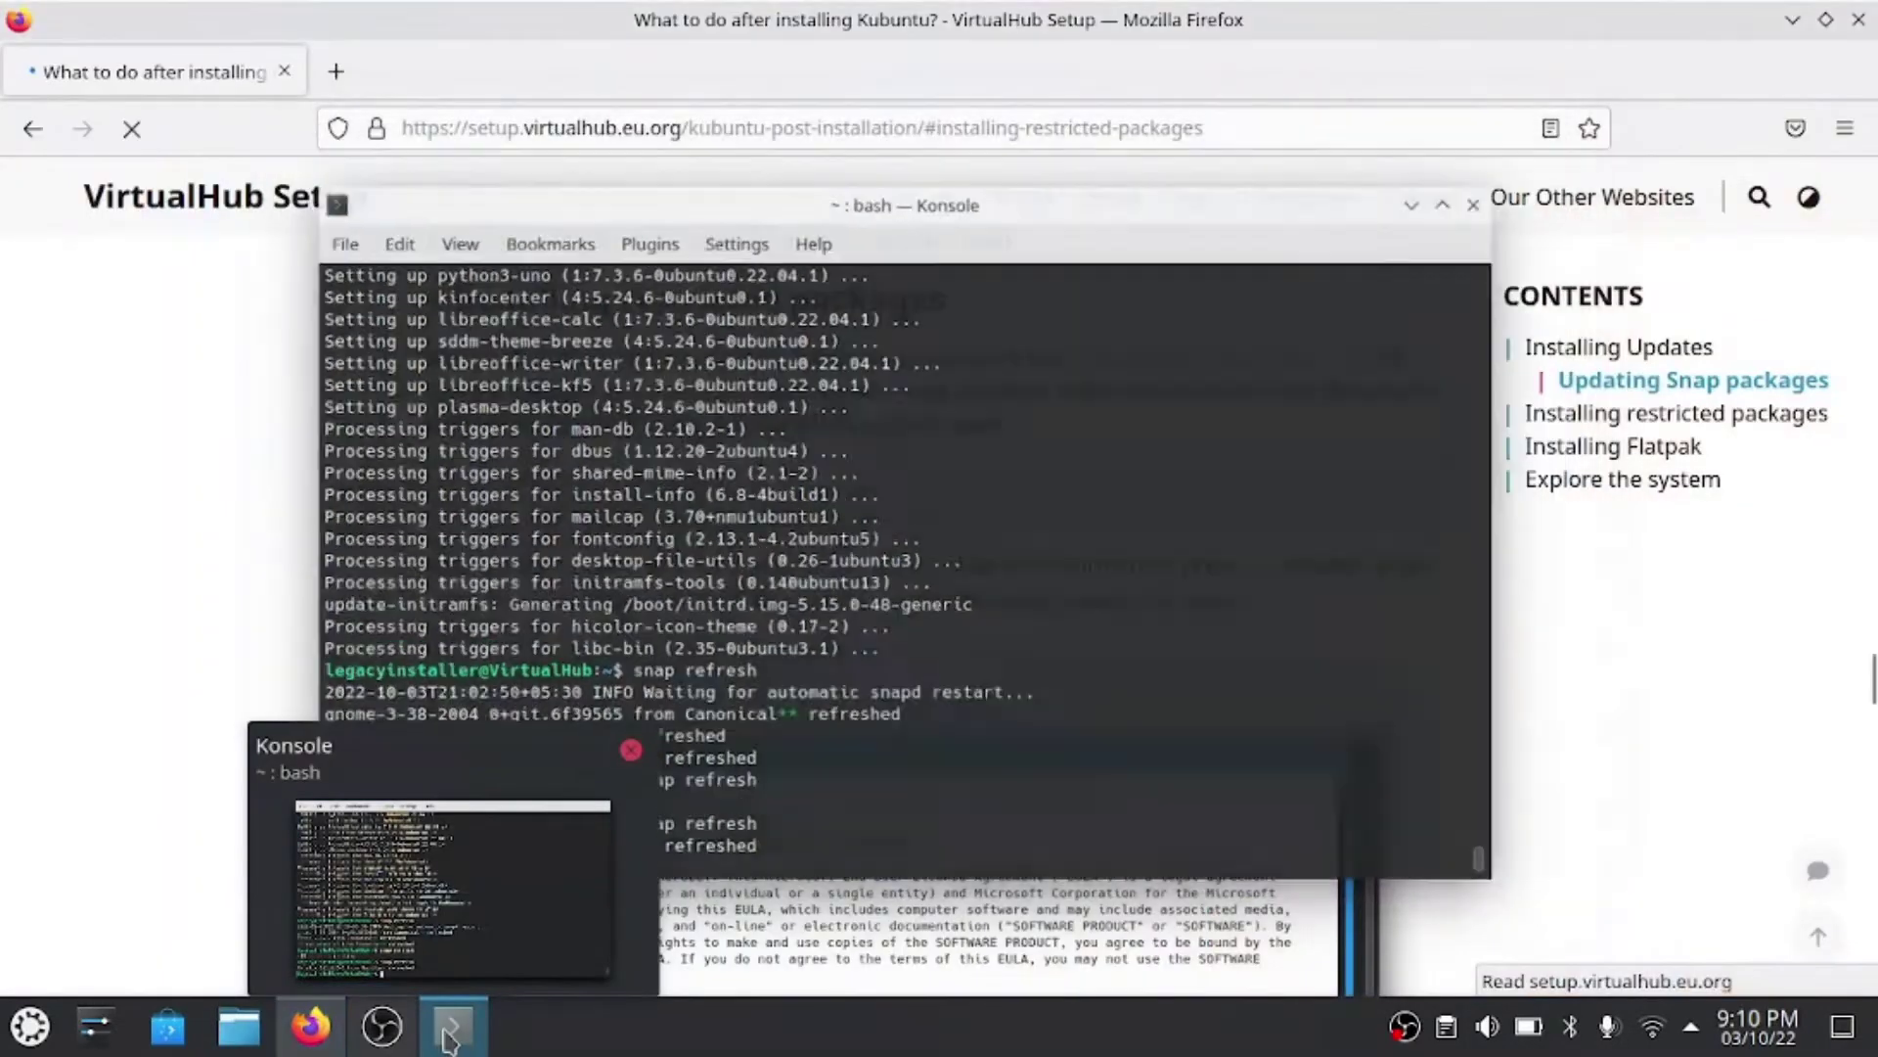
{"action": "left_click", "coordinate": [450, 1027]}
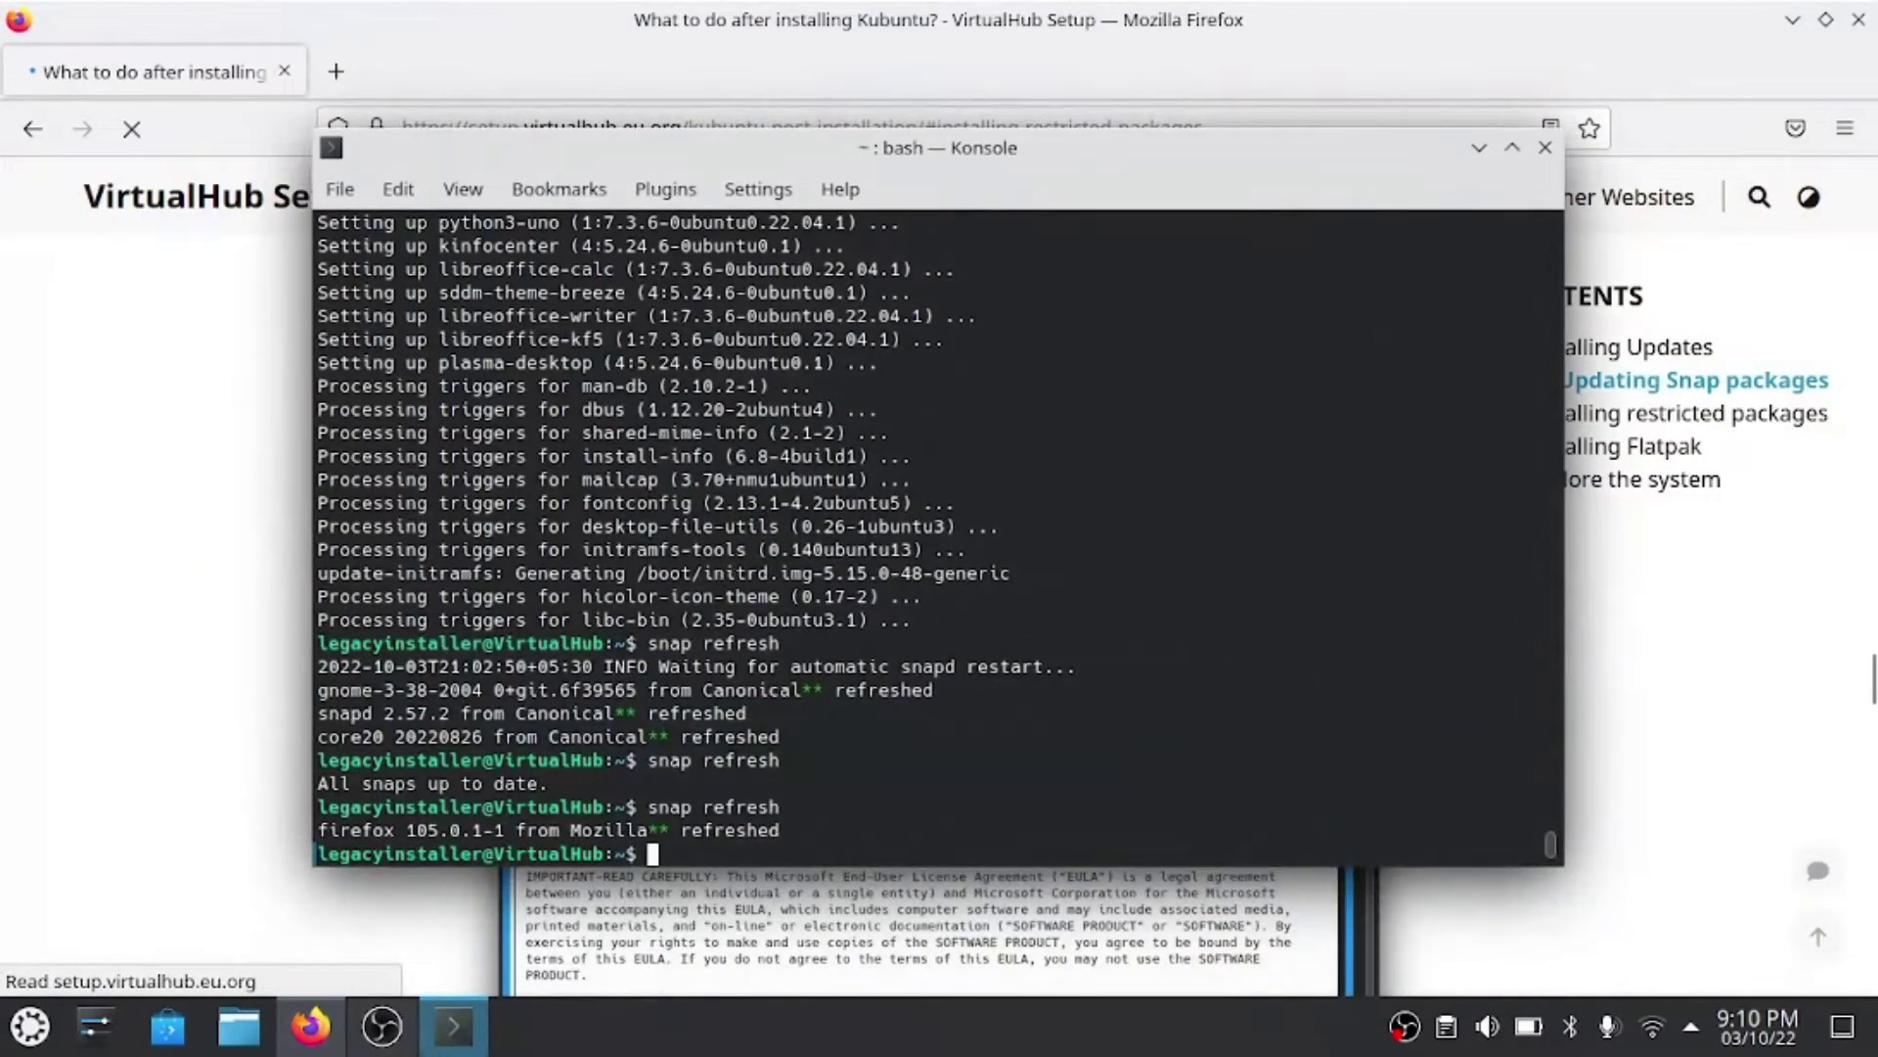
- Run sudo apt install kubuntu-restricted-extras with the password and confirm the 9 new packages
{"action": "key", "text": "ctrl+shift+v"}
{"action": "key", "text": "Return"}
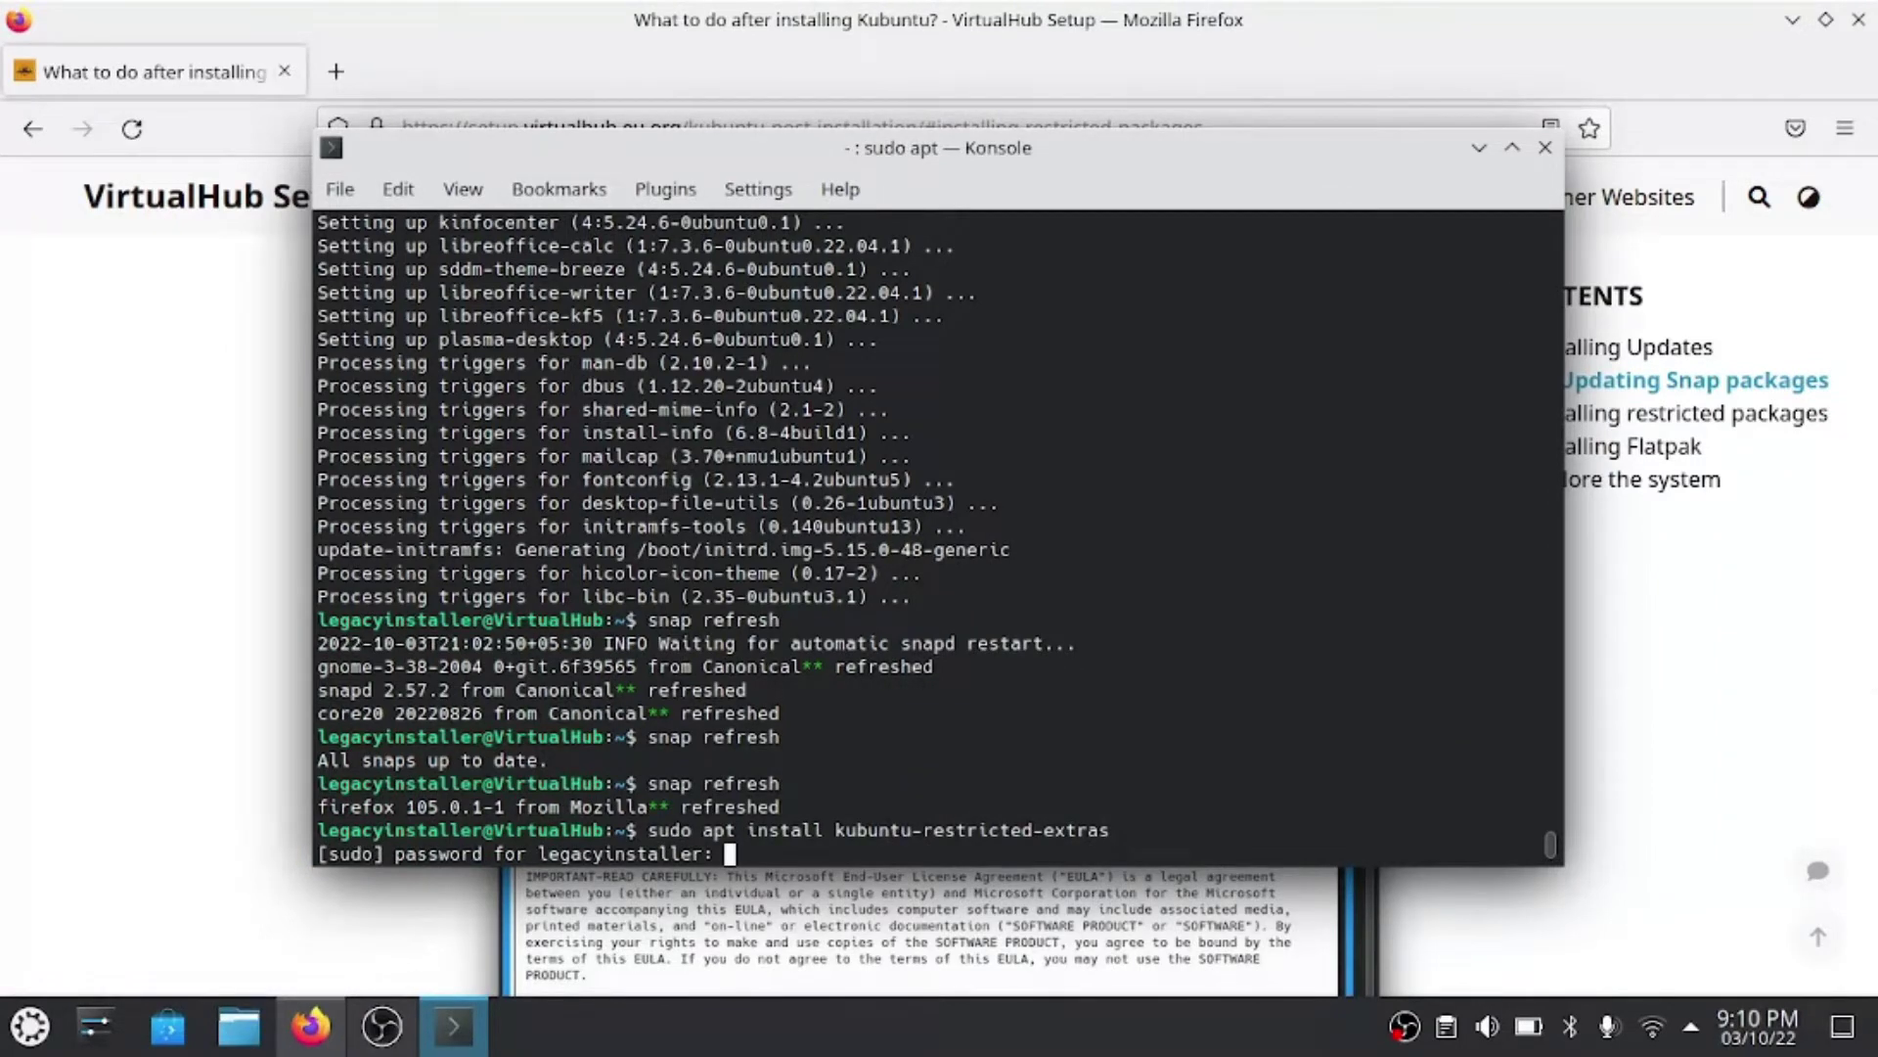
{"action": "key", "text": "Return"}
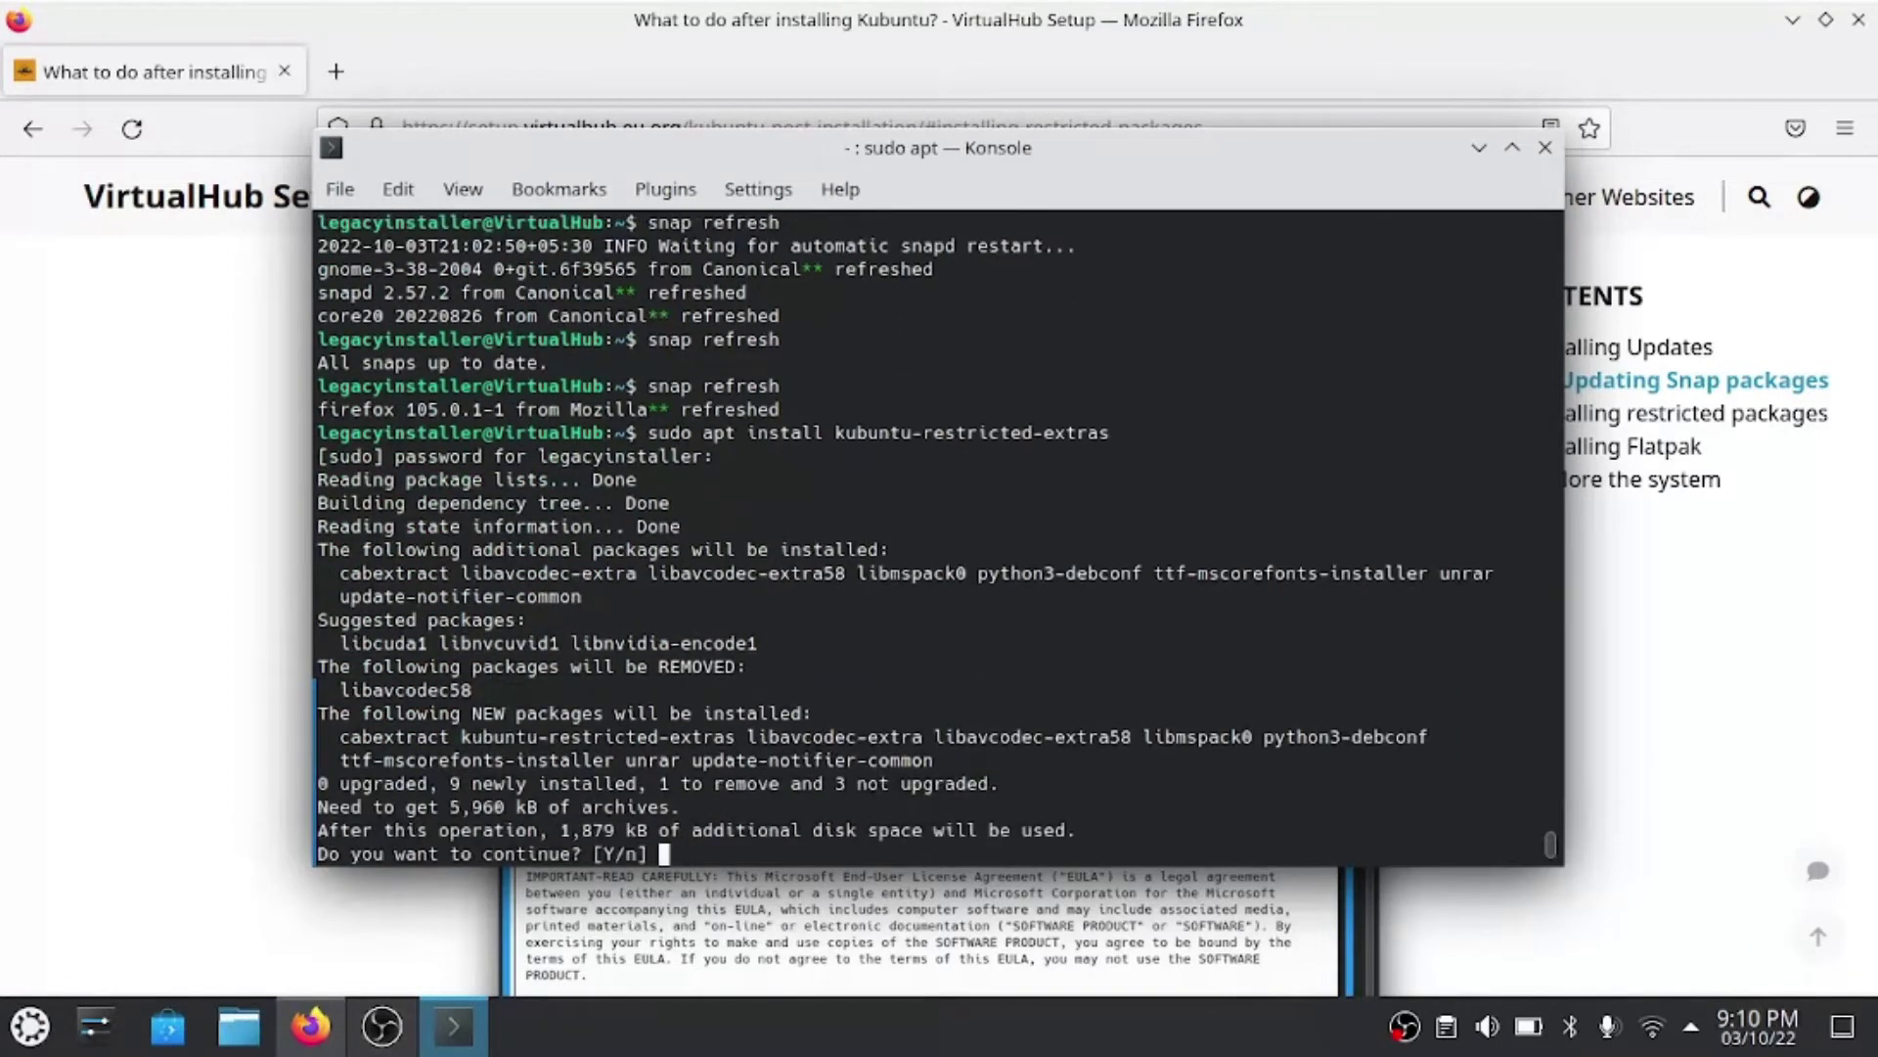
{"action": "type", "text": "y"}
{"action": "key", "text": "Return"}
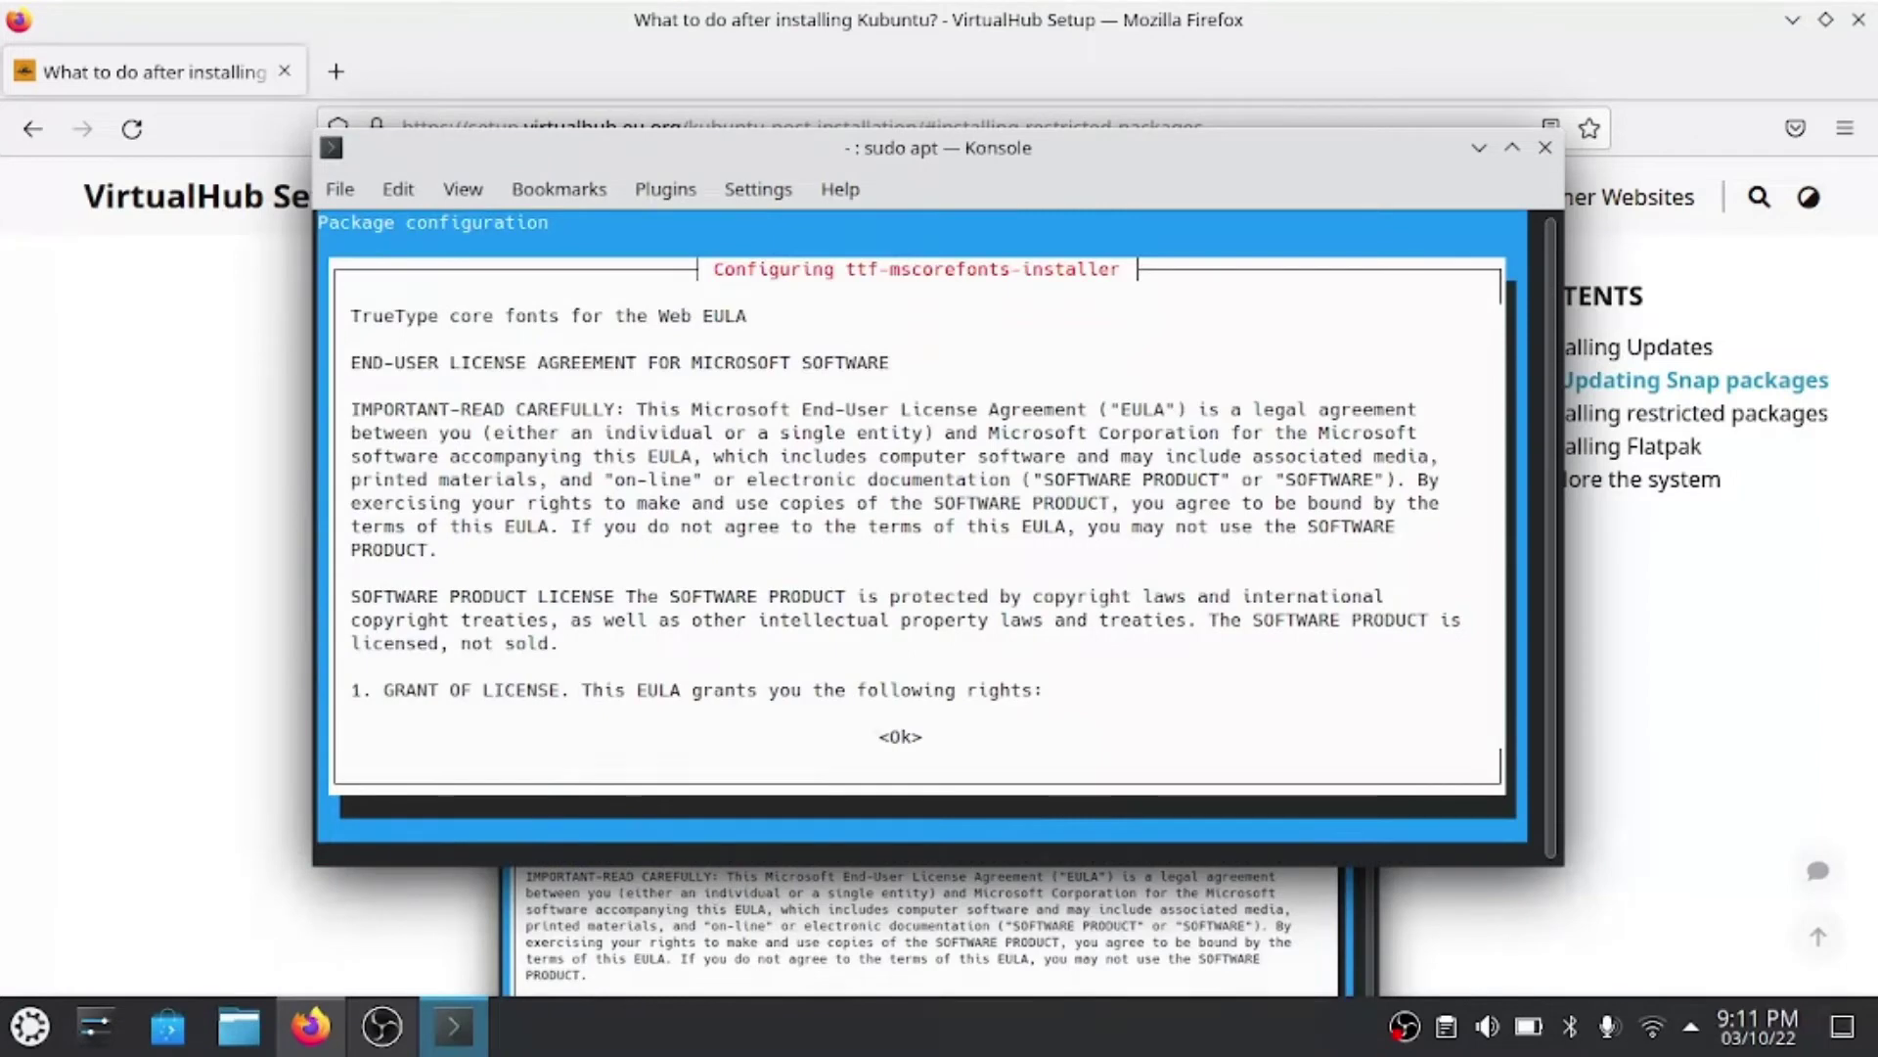
- Acknowledge and accept the Microsoft TrueType fonts EULA so the restricted-extras install completes
{"action": "key", "text": "Tab"}
{"action": "key", "text": "Return"}
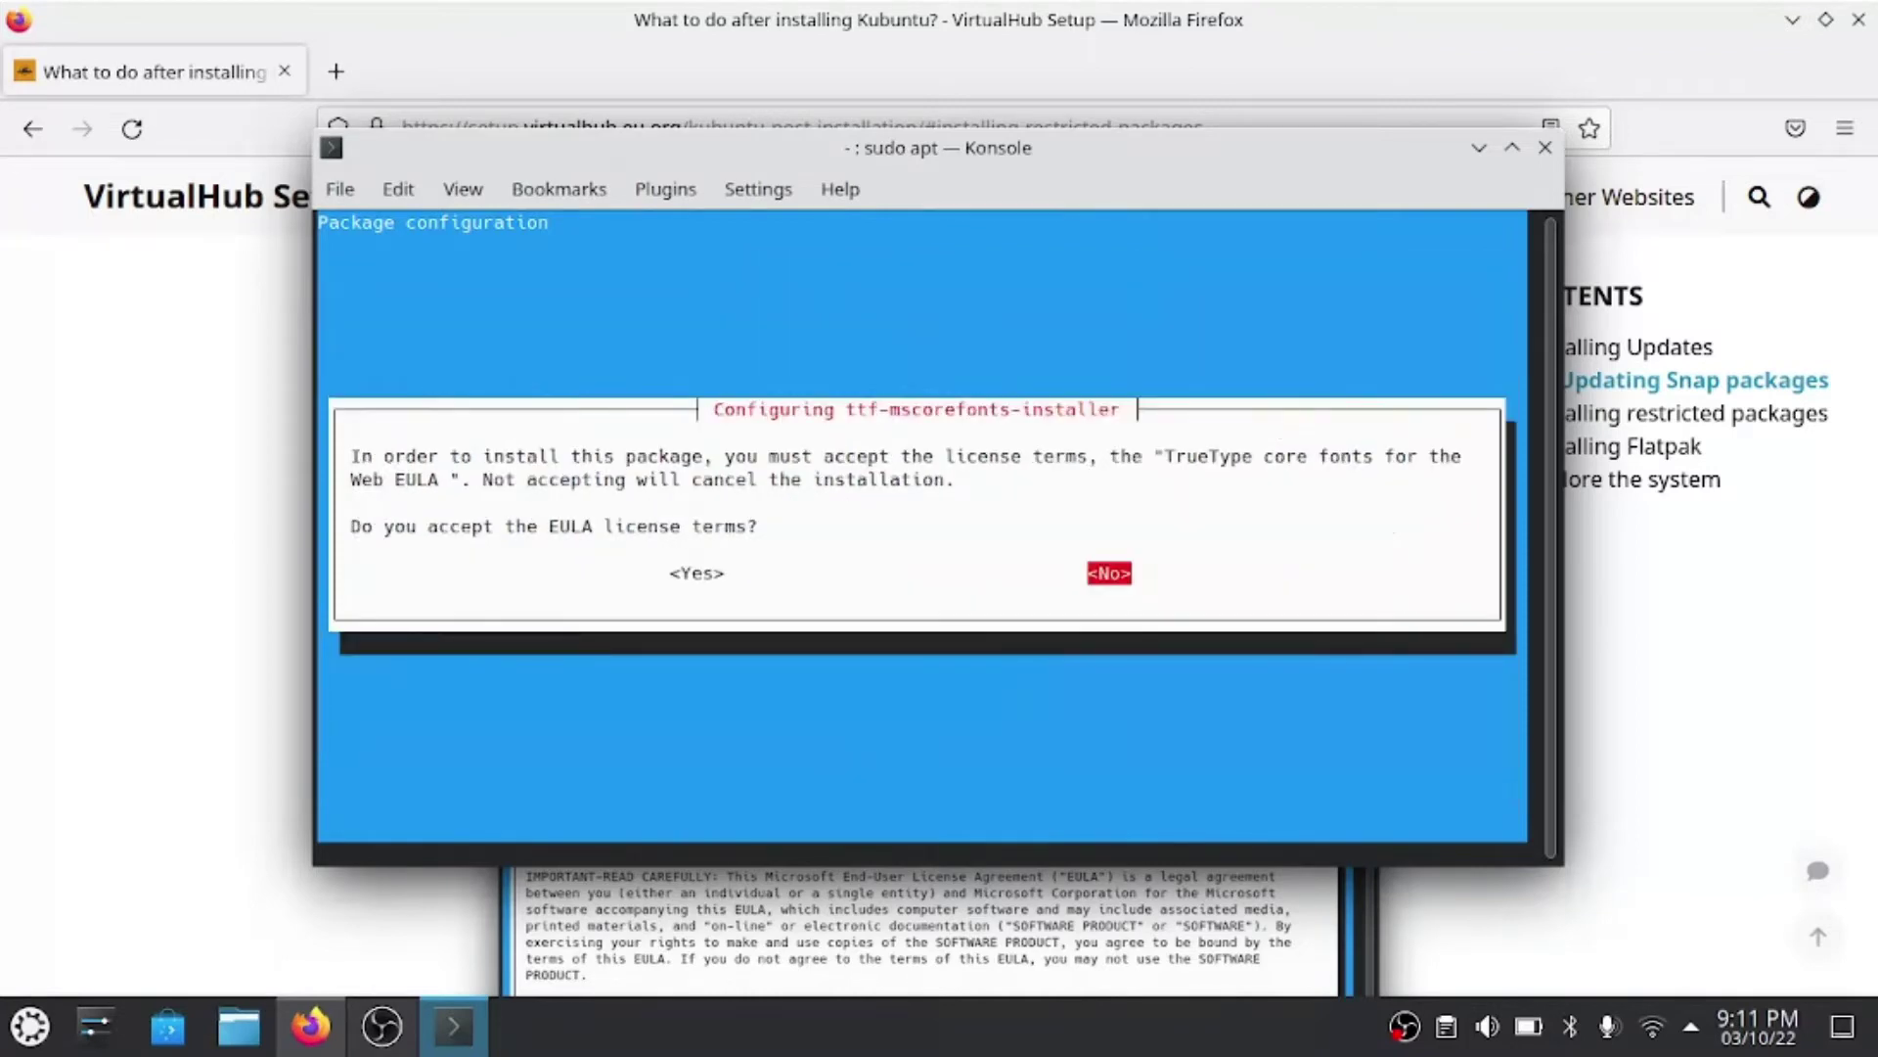
{"action": "key", "text": "Left"}
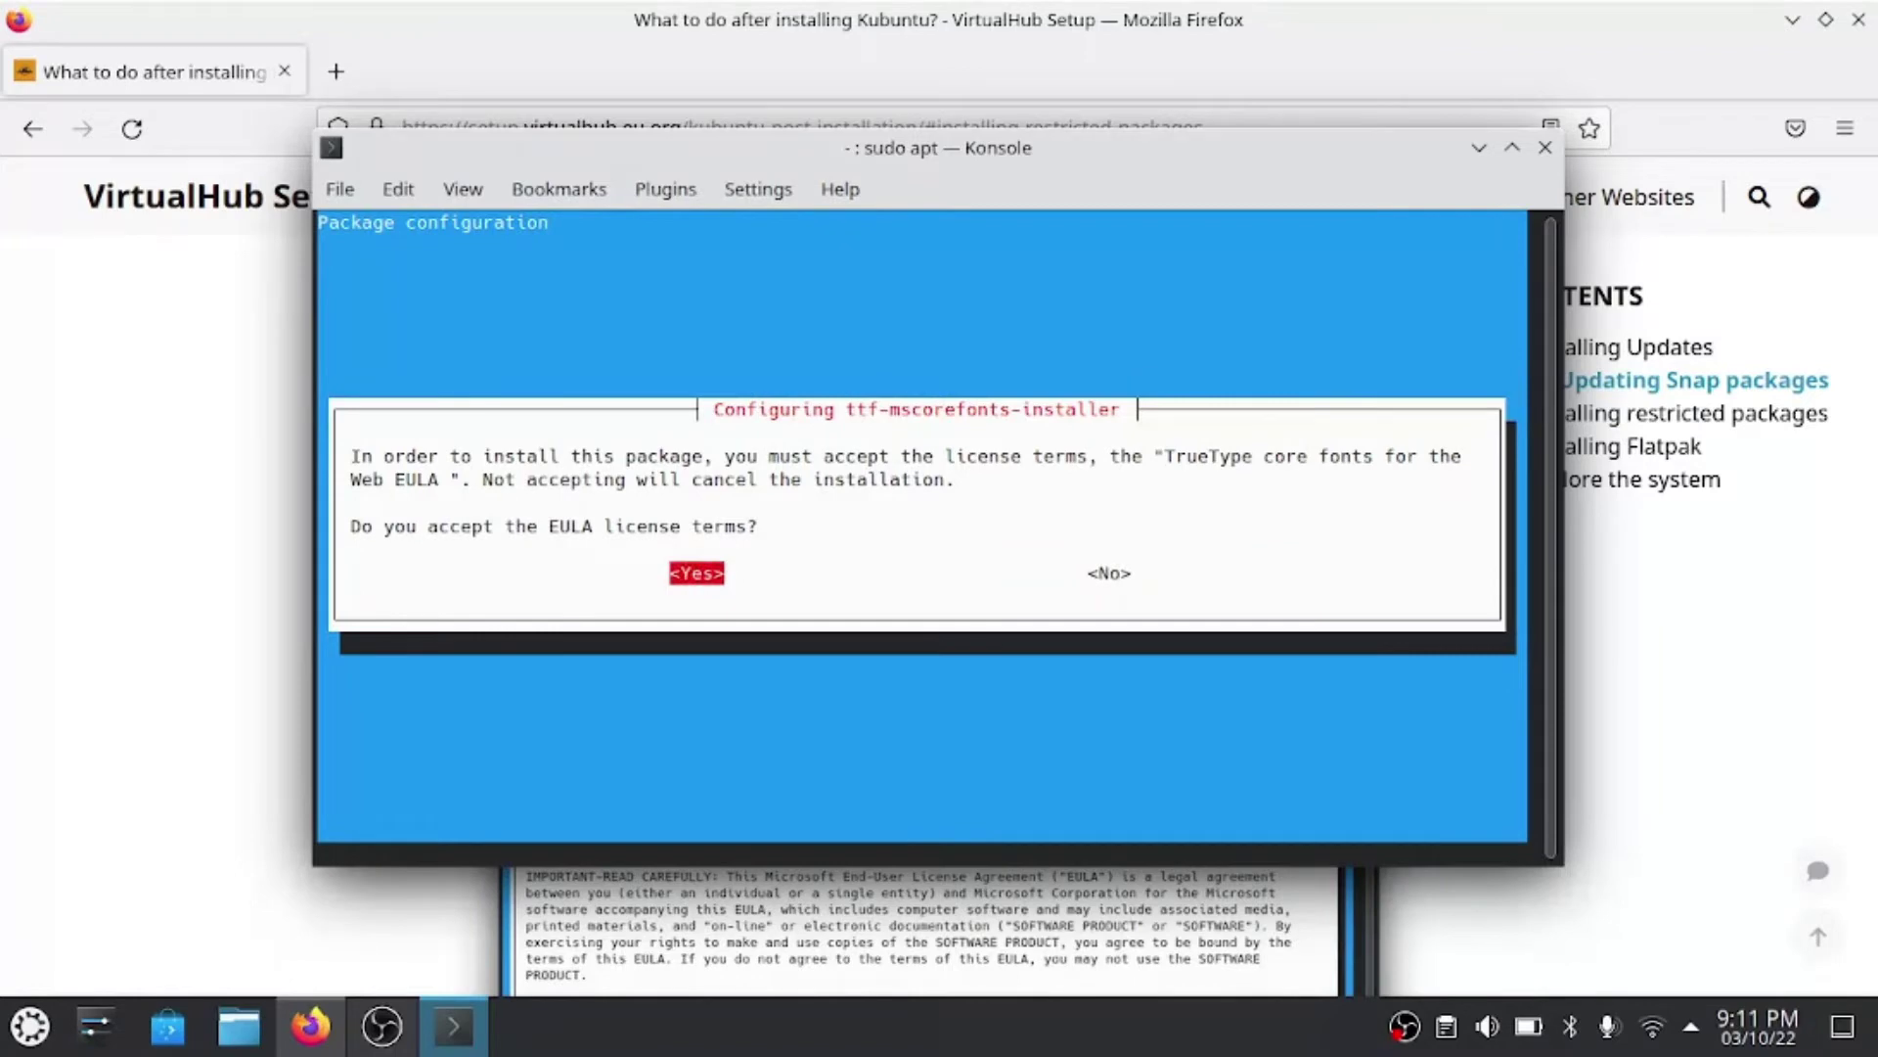
{"action": "key", "text": "Return"}
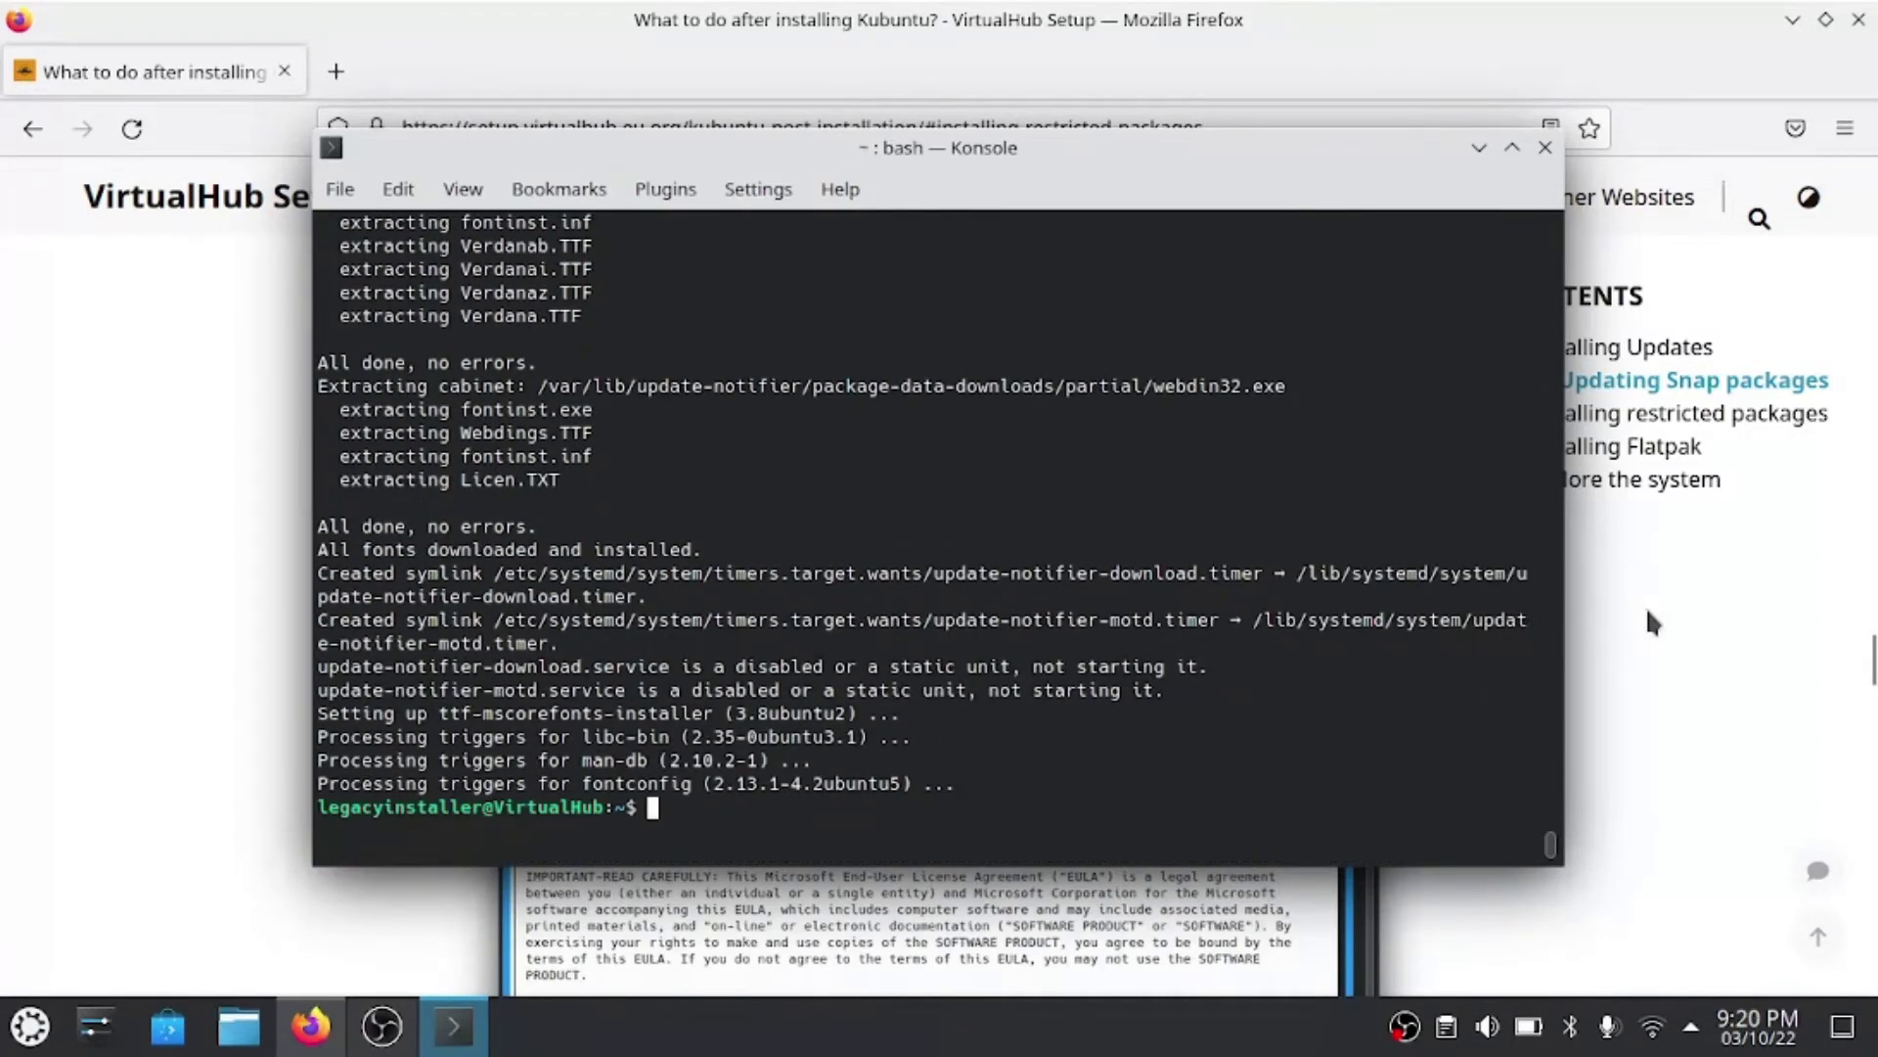
{"action": "left_click", "coordinate": [1646, 609]}
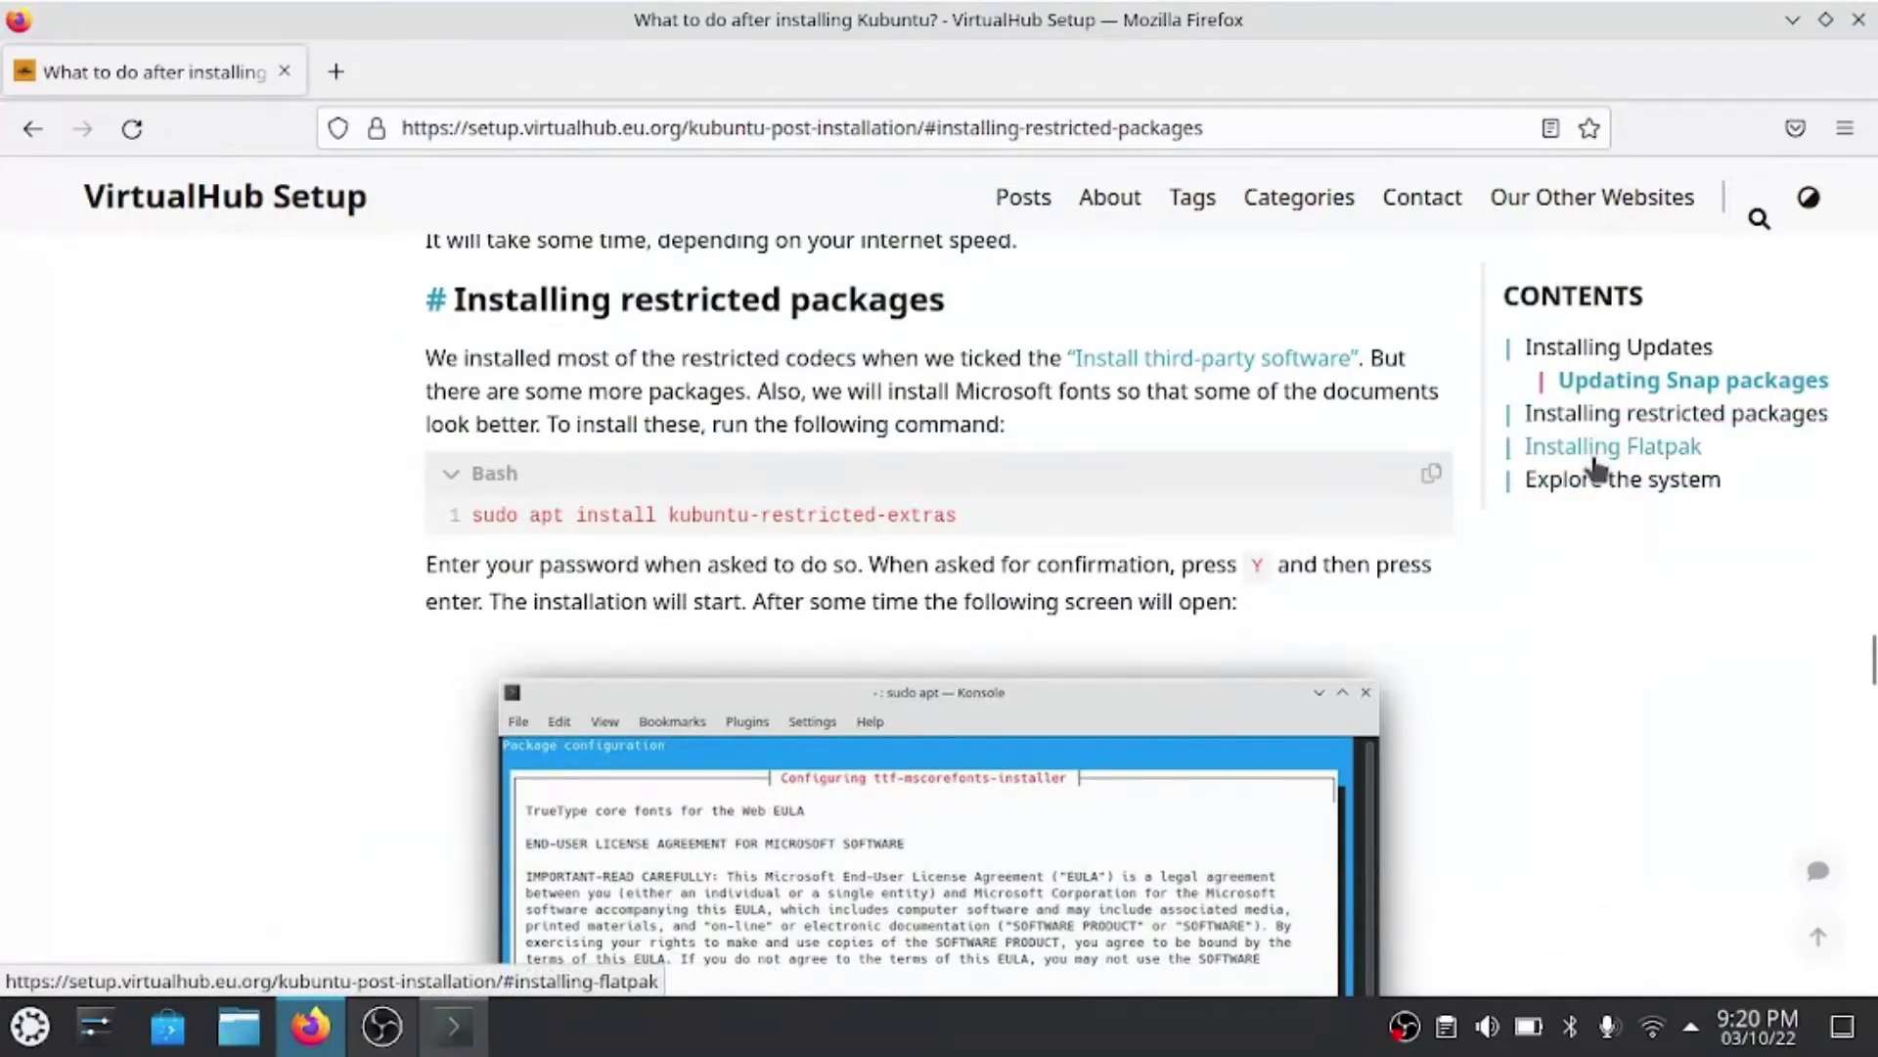
- Copy the 'sudo apt install flatpak plasma-discover-backend-flatpak' command from the guide's Installing Flatpak section
{"action": "left_click", "coordinate": [1594, 458]}
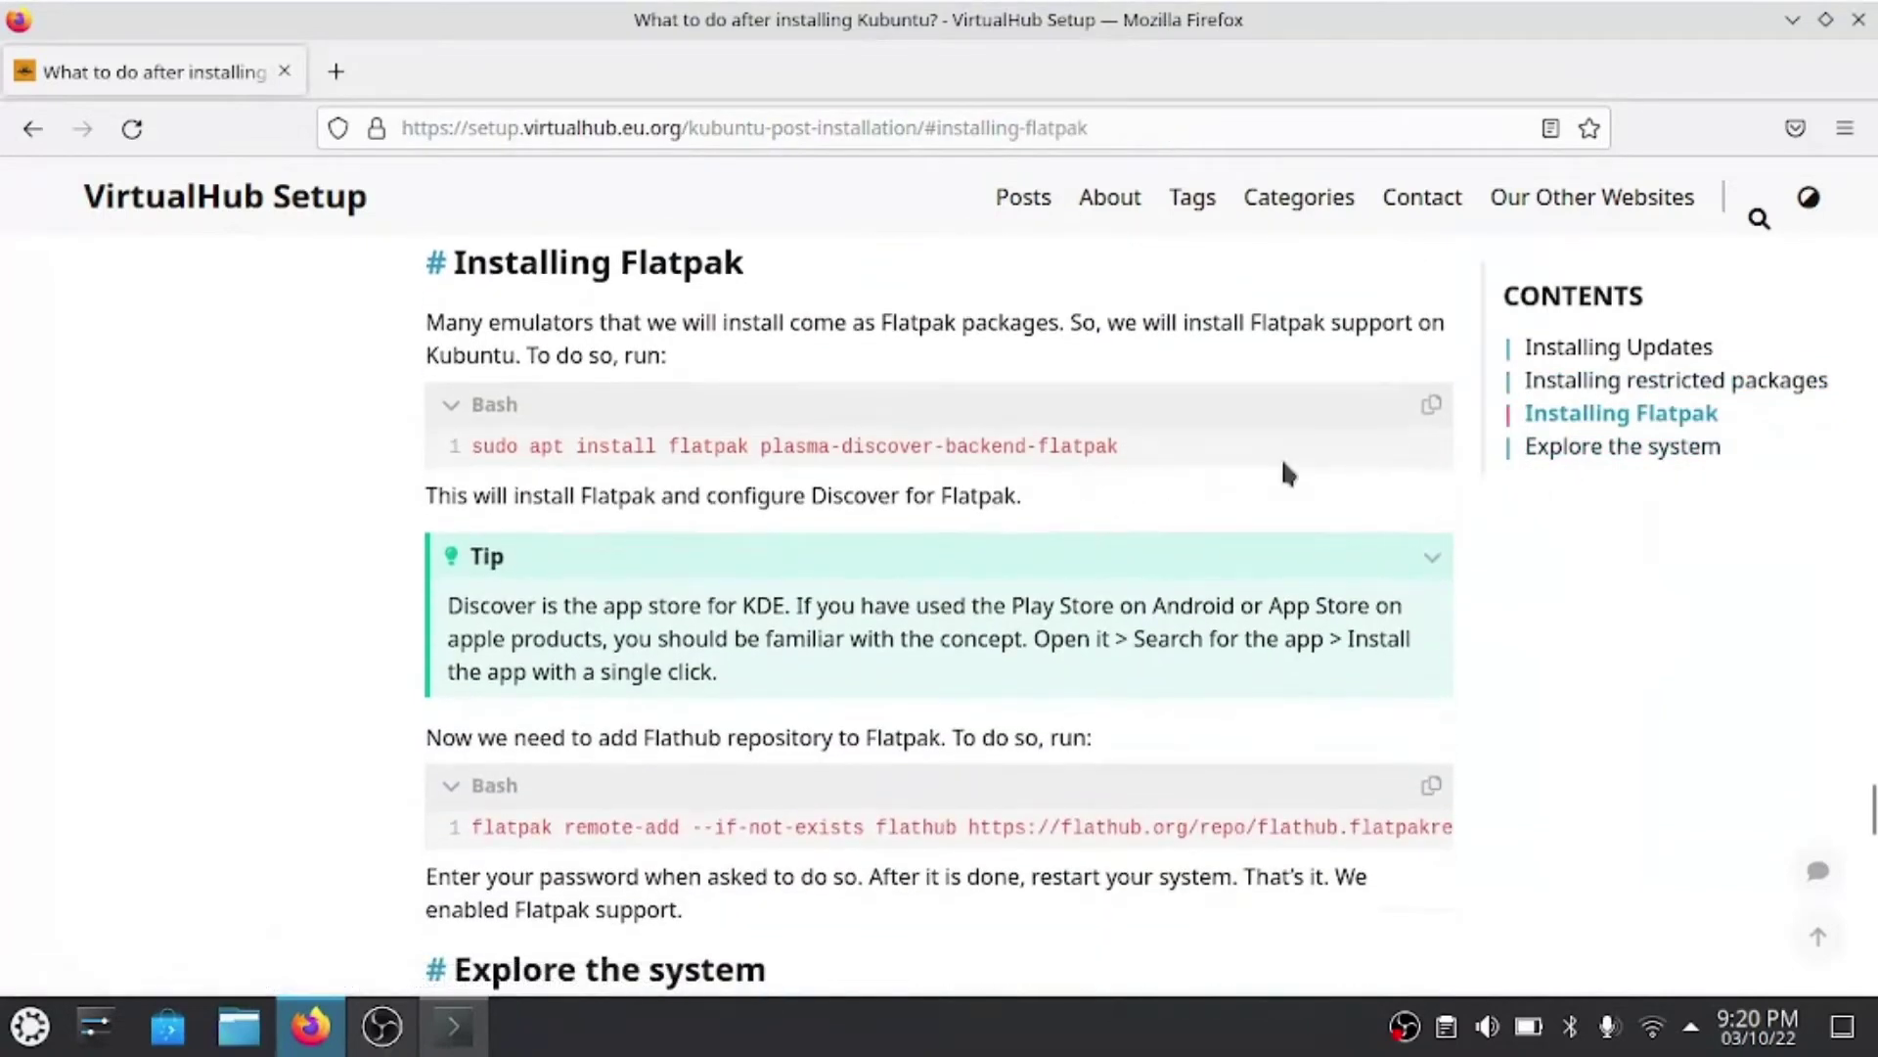
{"action": "left_click", "coordinate": [1433, 406]}
{"action": "left_click", "coordinate": [453, 1025]}
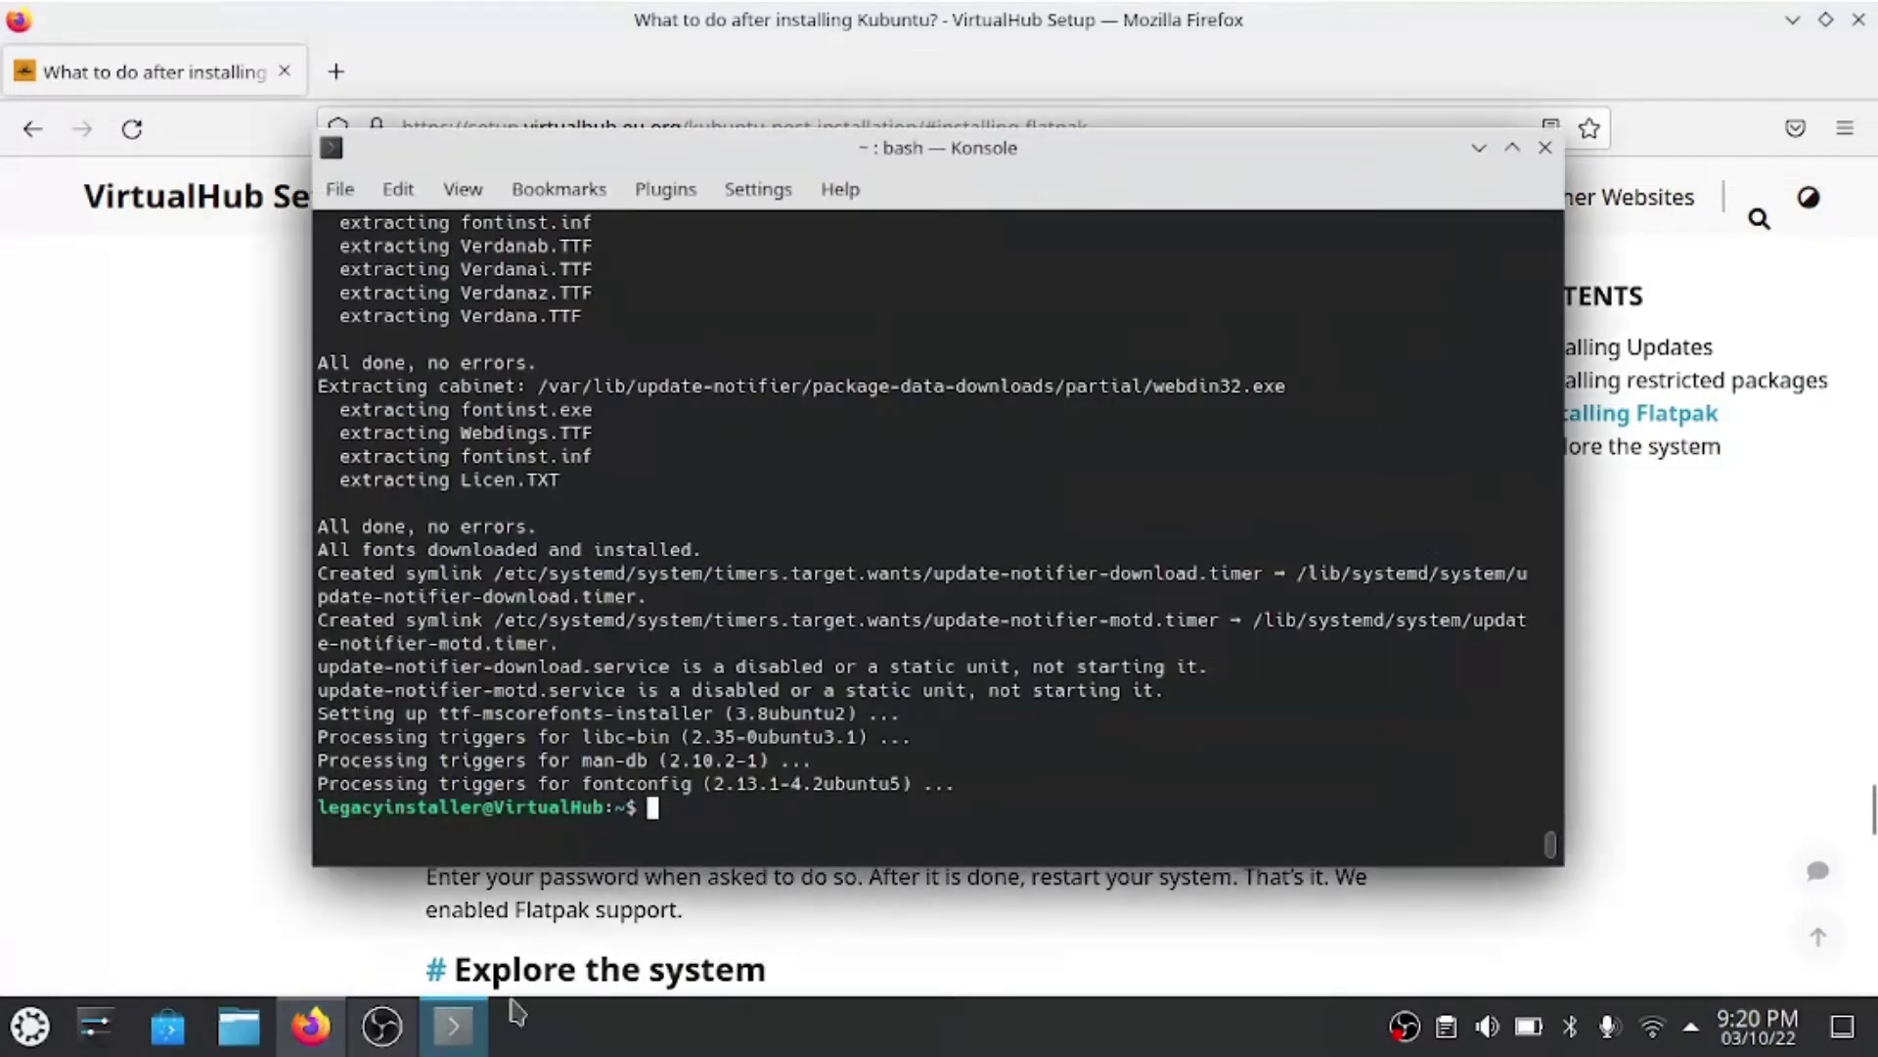
- Run the pasted apt command to install flatpak and plasma-discover-backend-flatpak, confirming with Y
{"action": "key", "text": "ctrl+shift+v"}
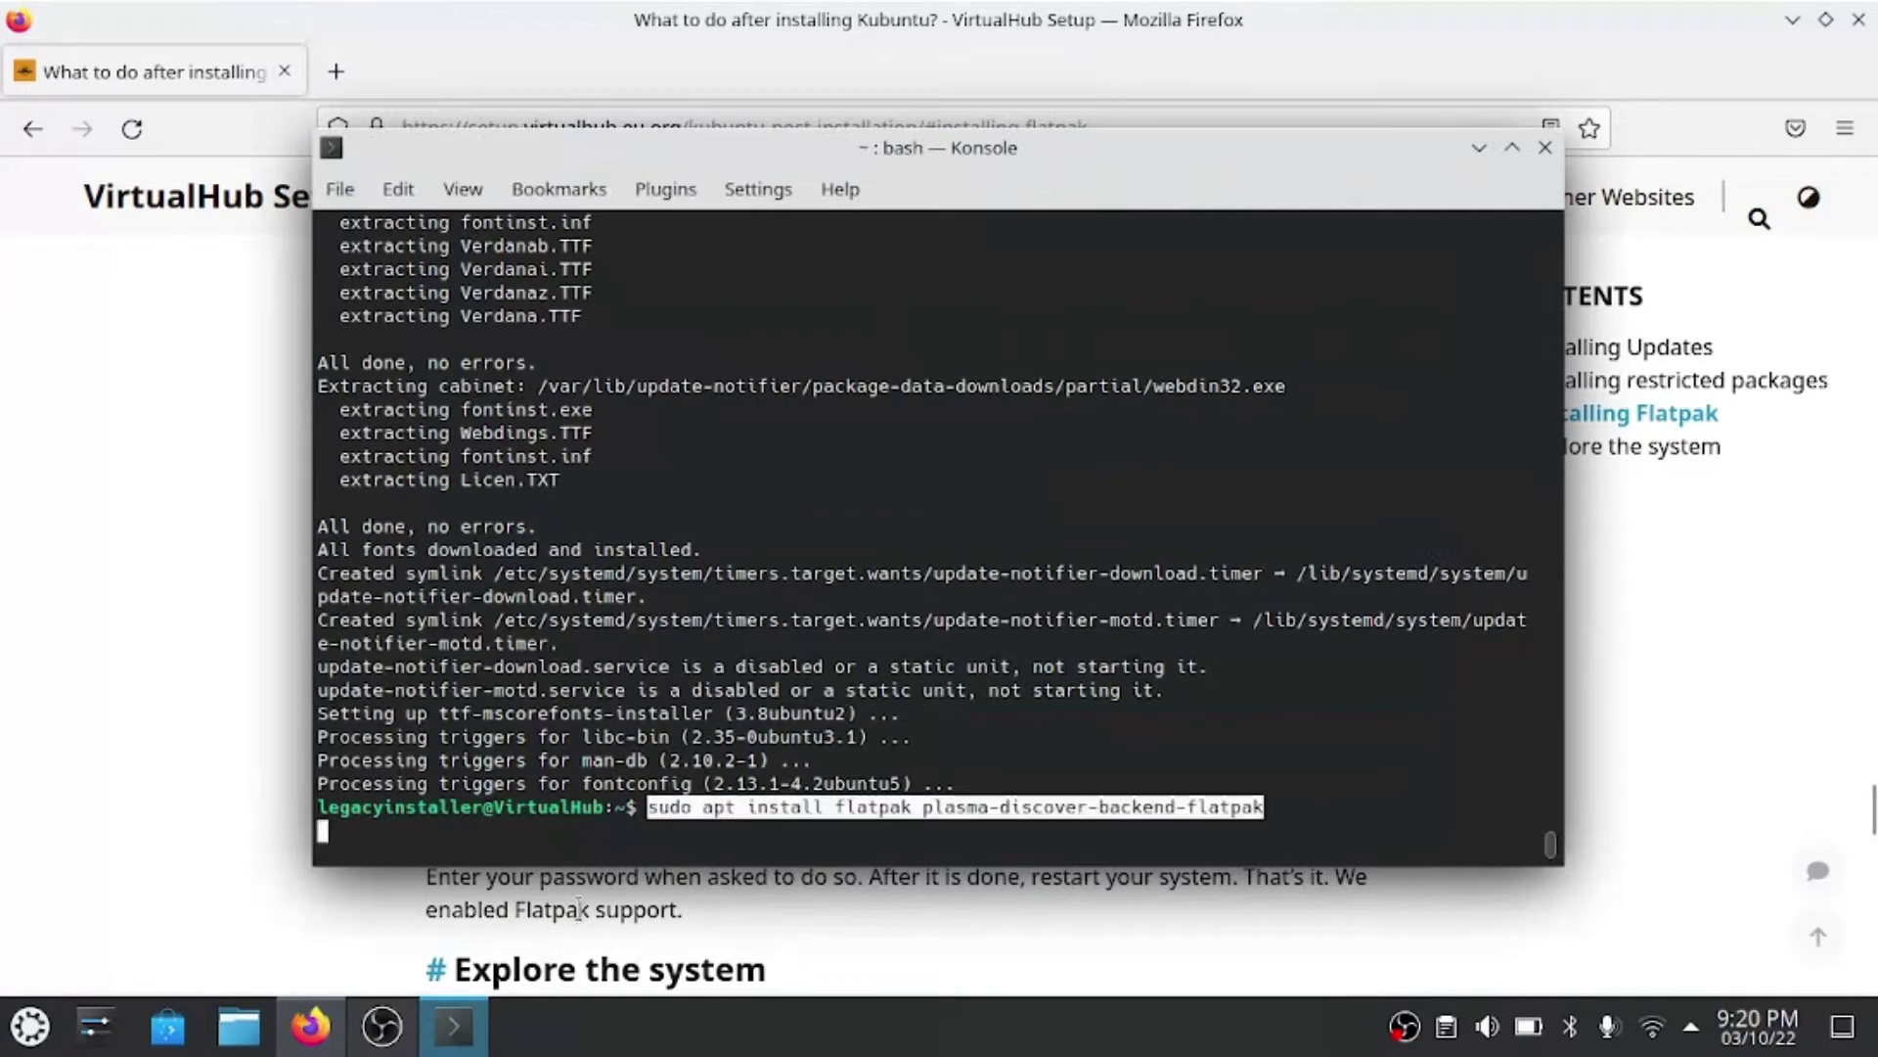
{"action": "key", "text": "Return"}
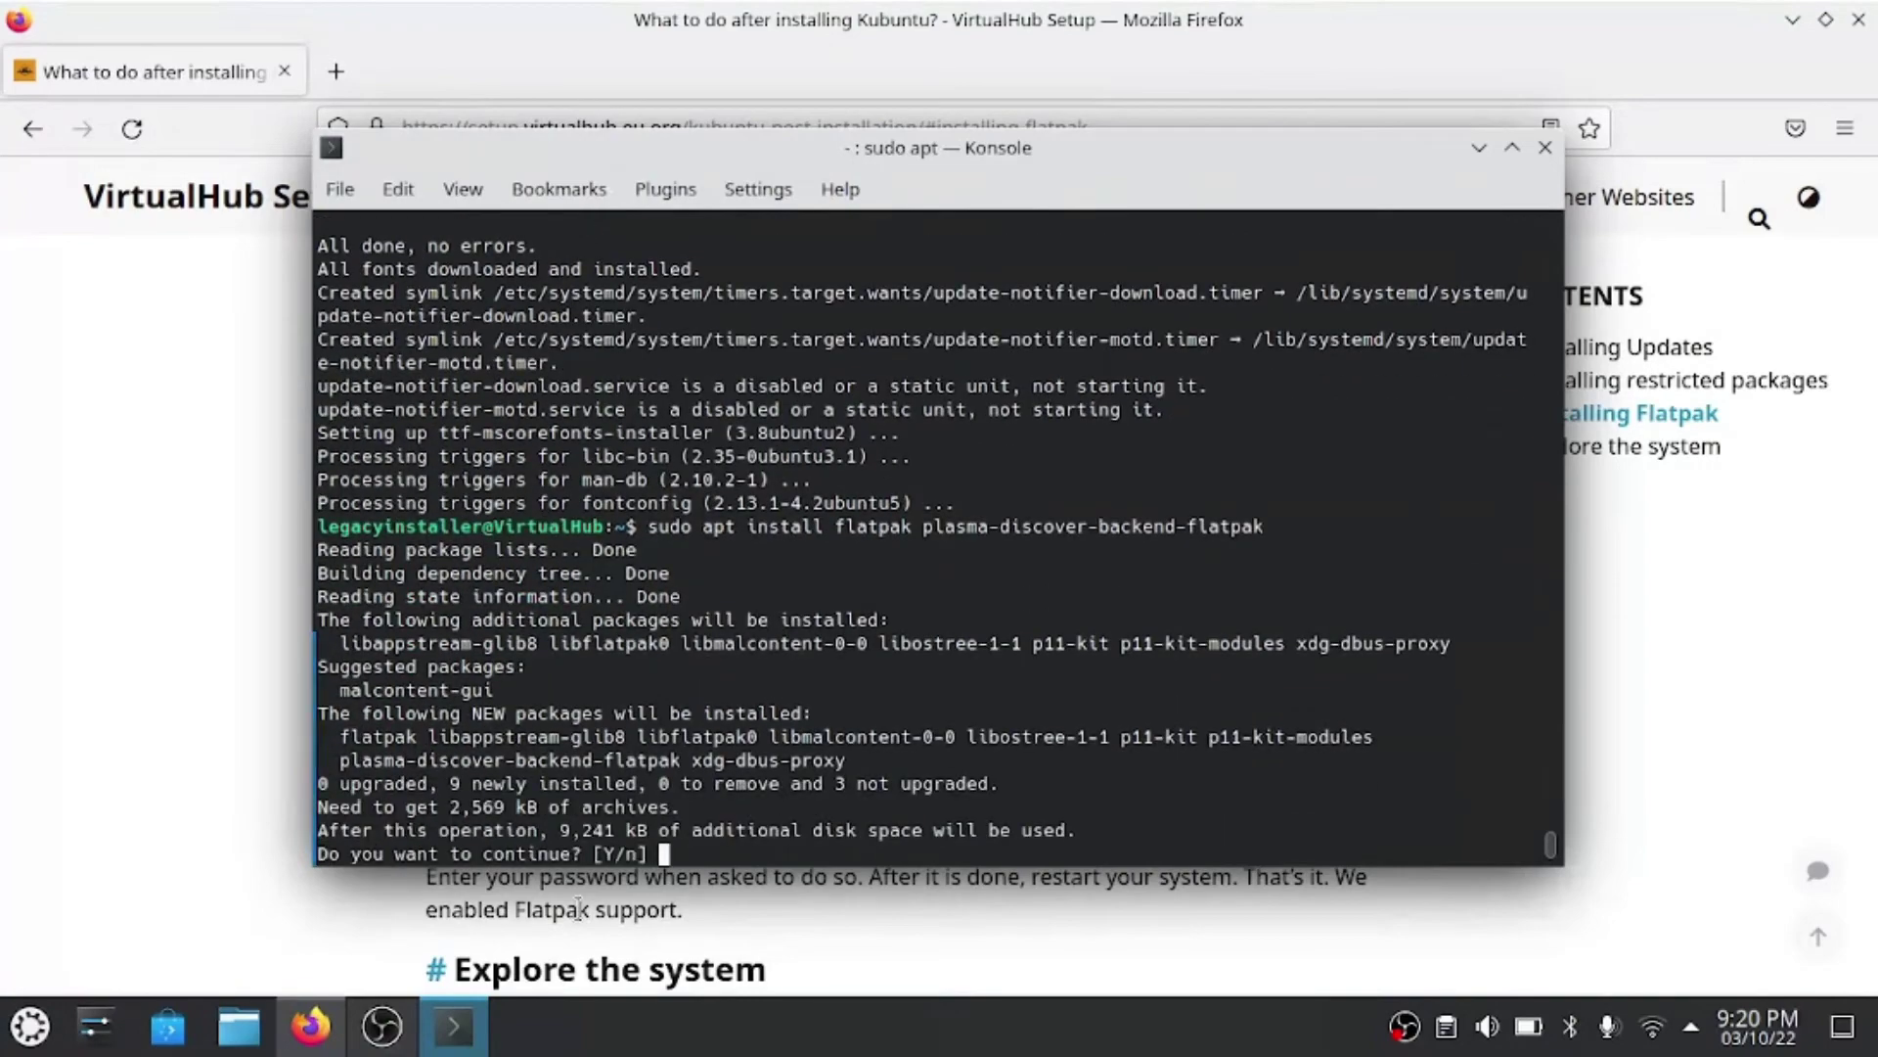
{"action": "key", "text": "Return"}
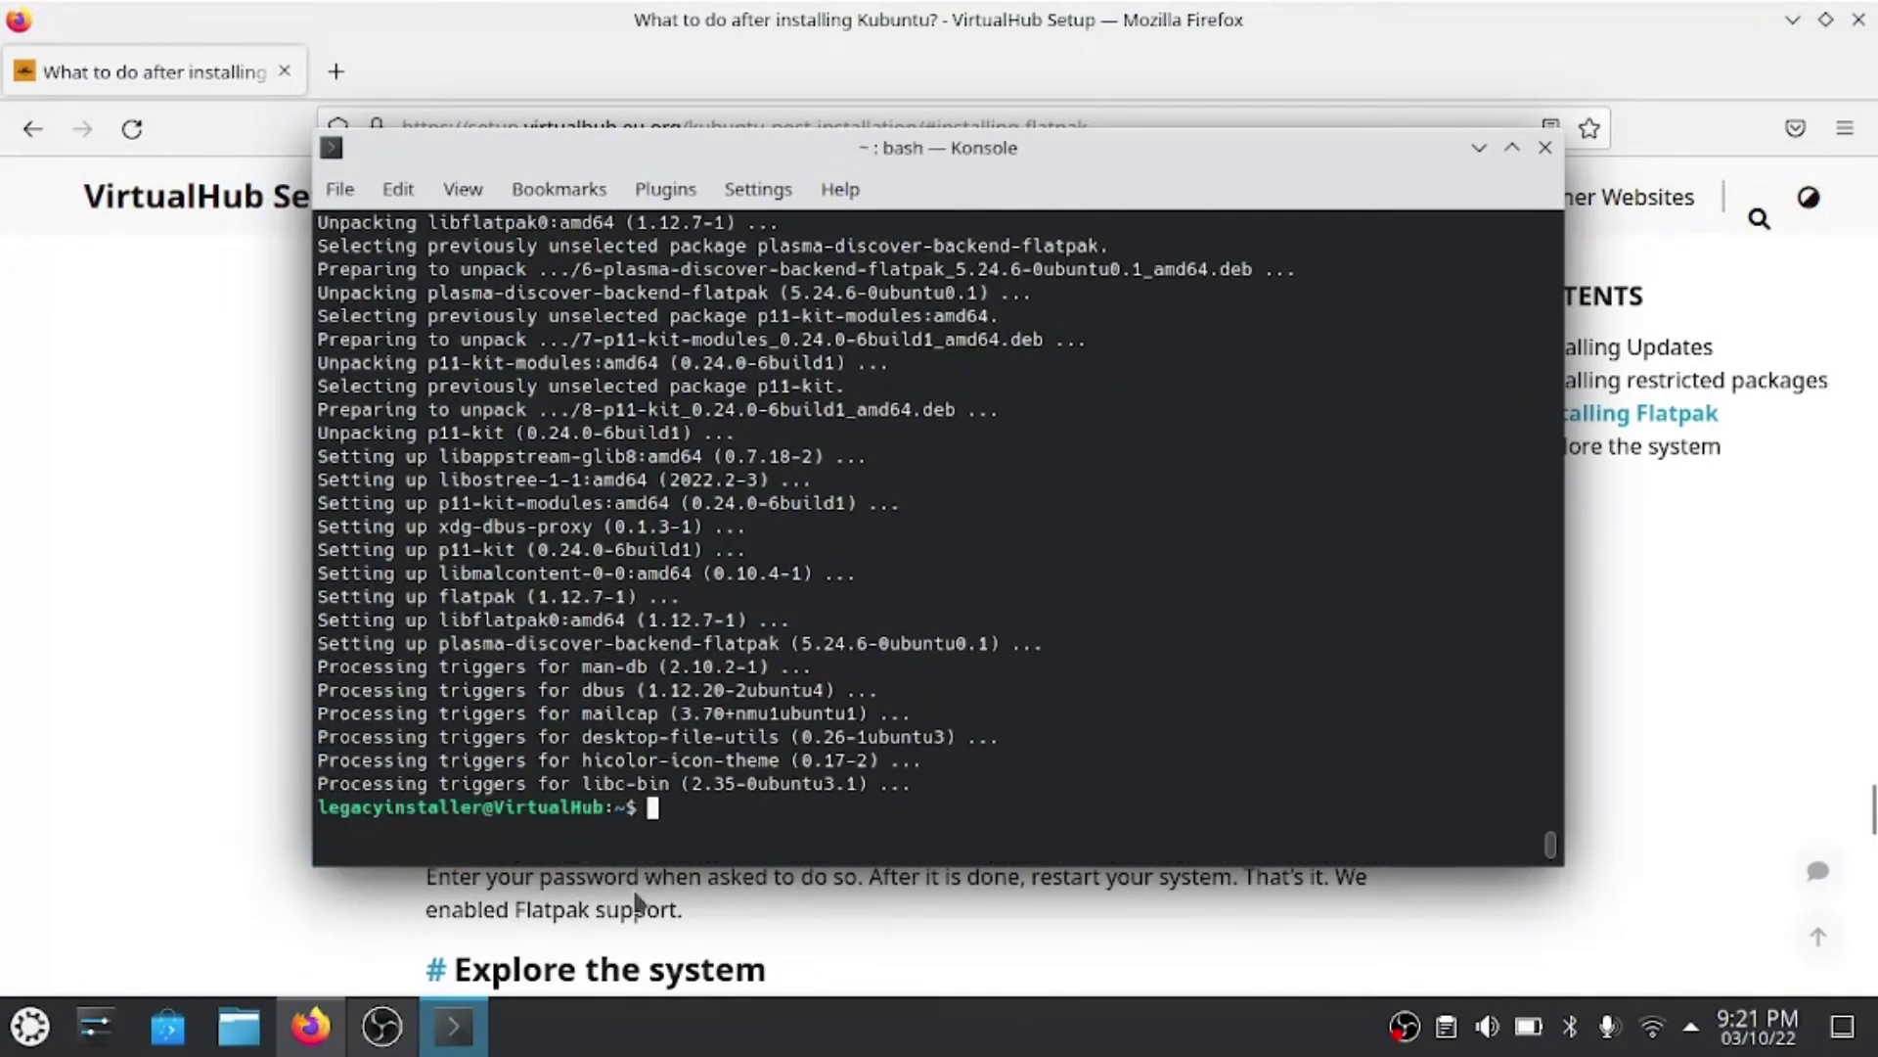
{"action": "left_click", "coordinate": [1614, 700]}
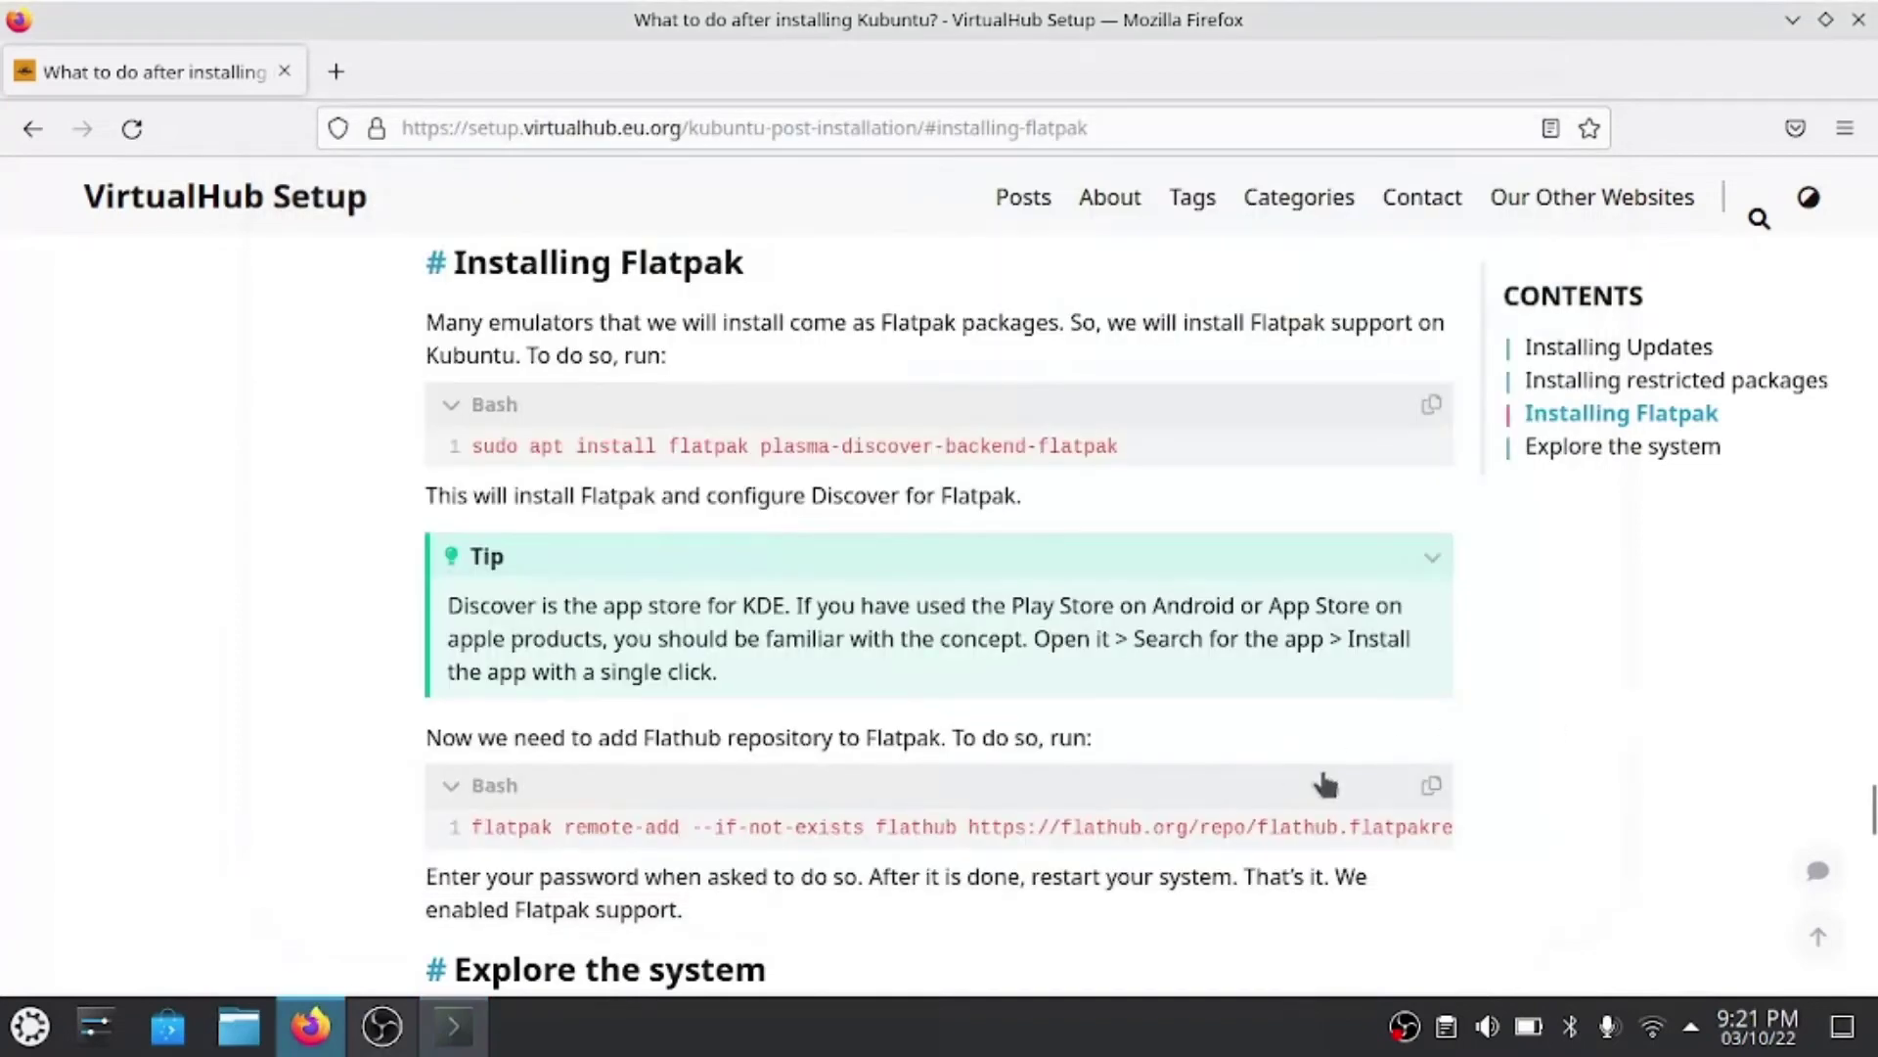
- Run the pasted flatpak remote-add flathub command and authorise it with the account password
{"action": "scroll", "coordinate": [1321, 782], "scroll_direction": "down", "scroll_amount": 4}
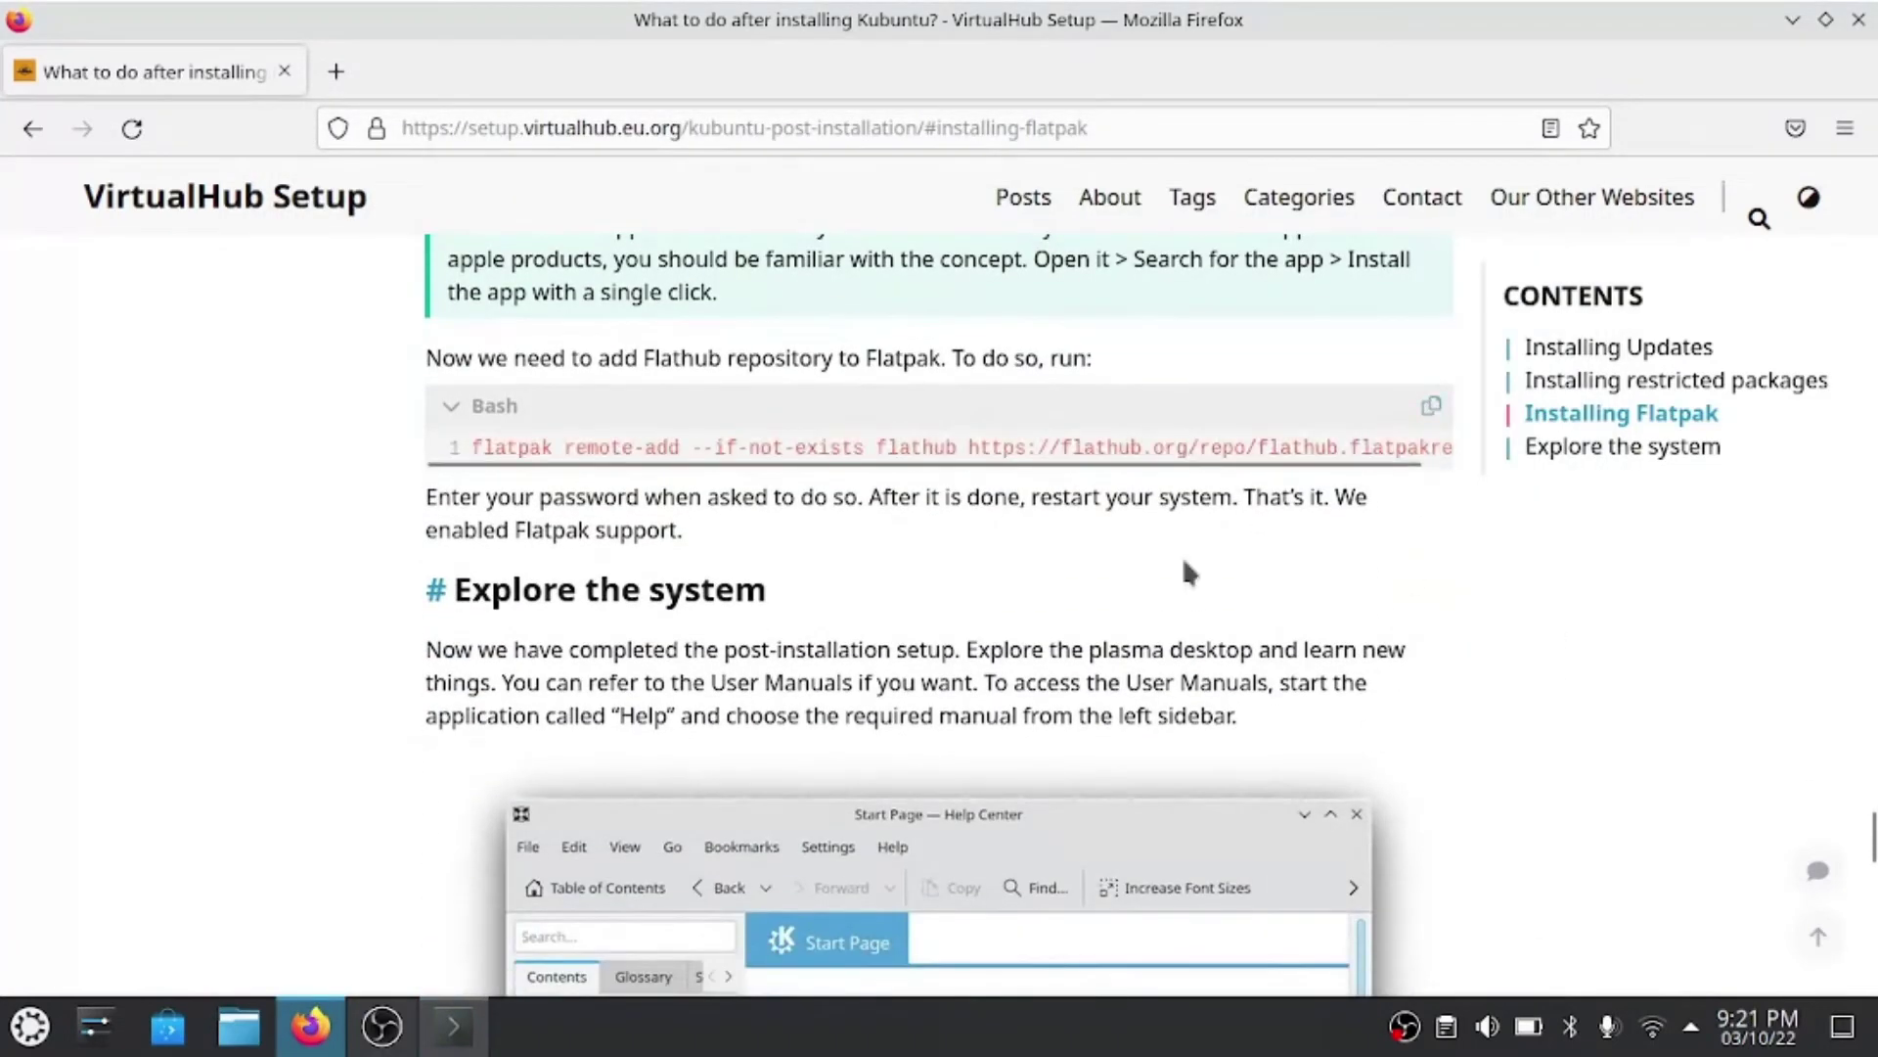
{"action": "left_click", "coordinate": [431, 1023]}
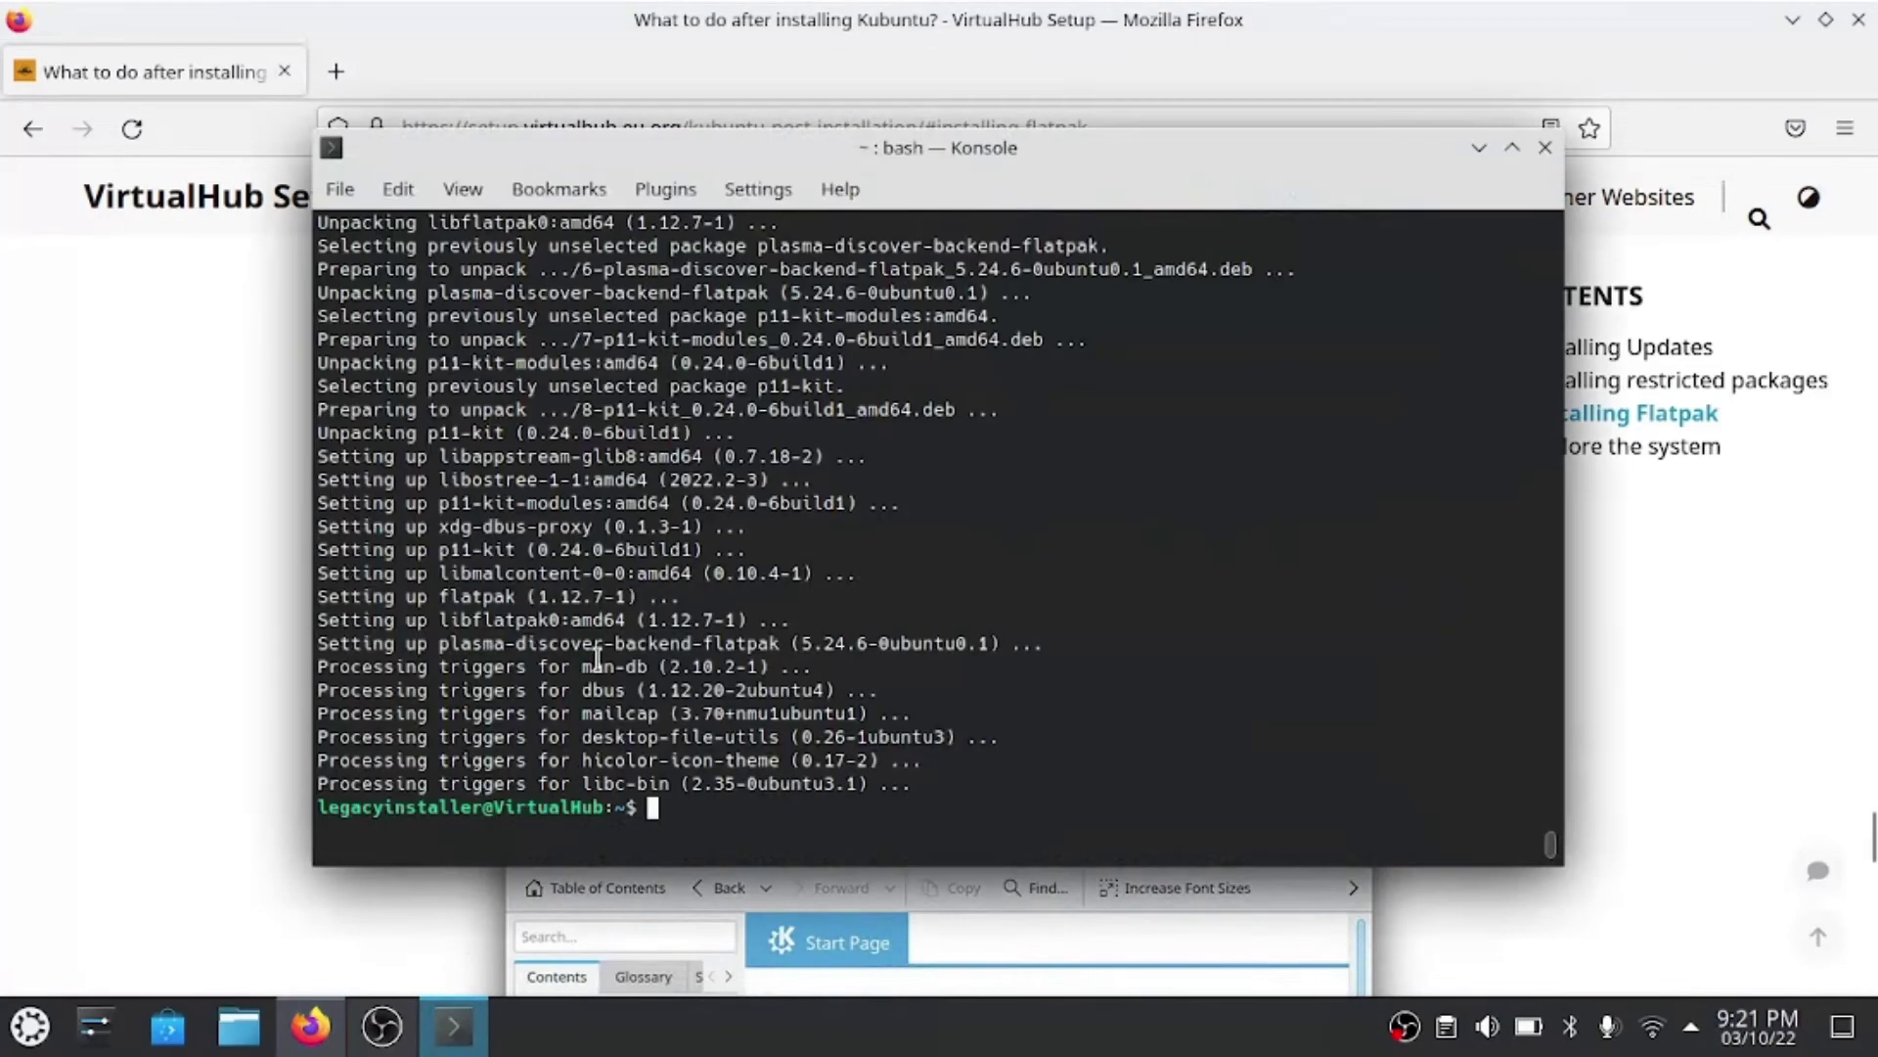
{"action": "key", "text": "ctrl+shift+v"}
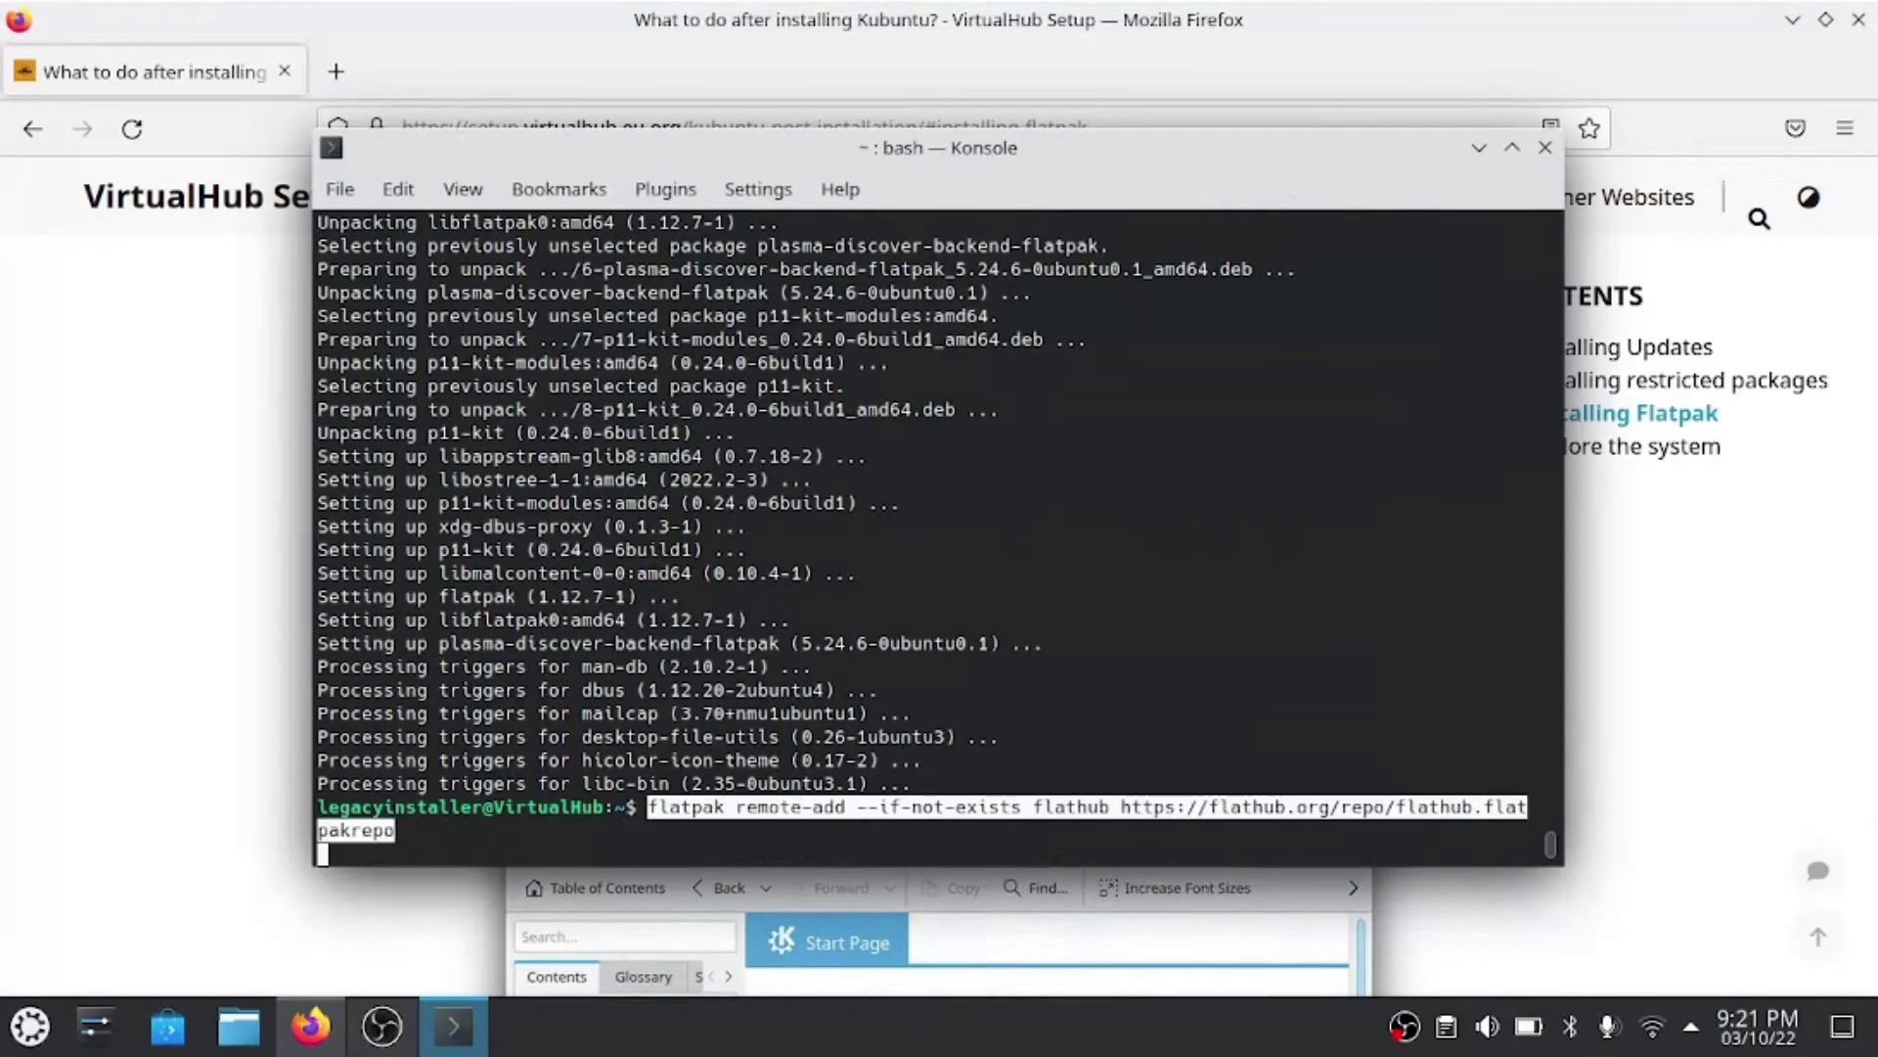
{"action": "key", "text": "Return"}
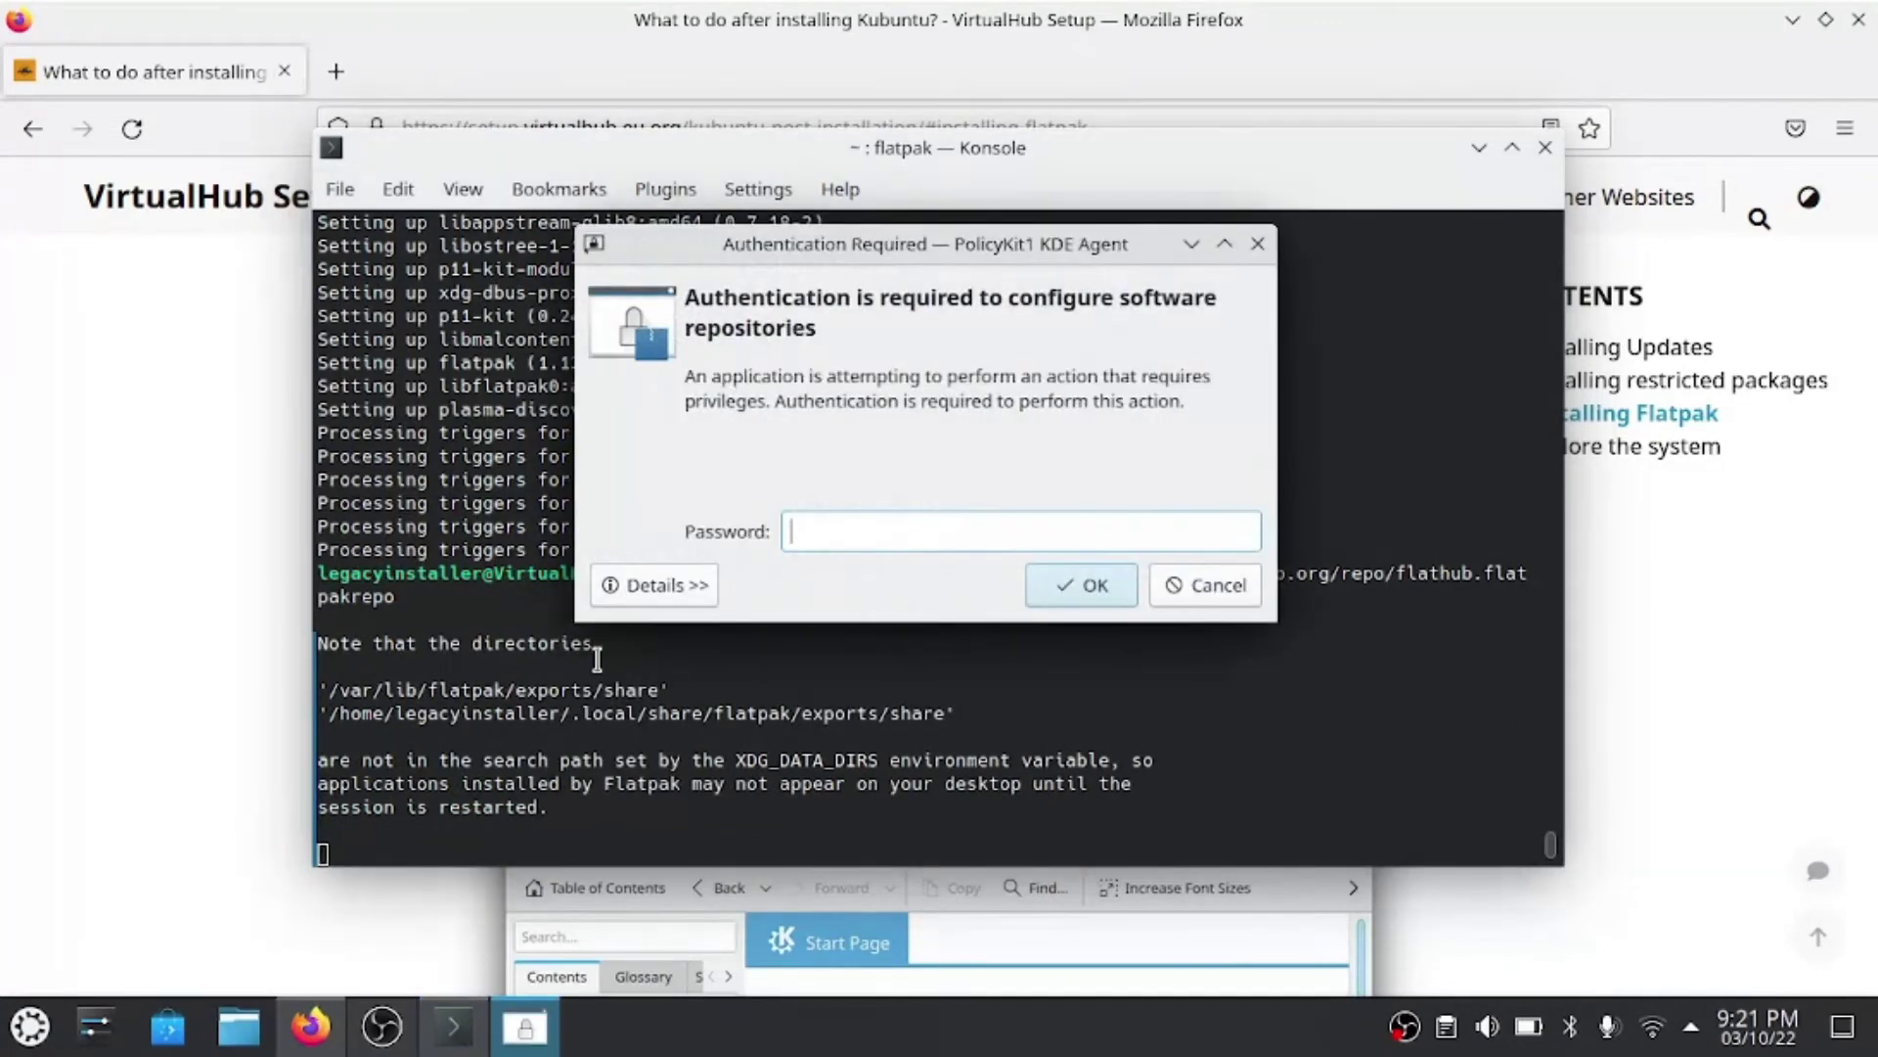
{"action": "type", "text": "•••••••"}
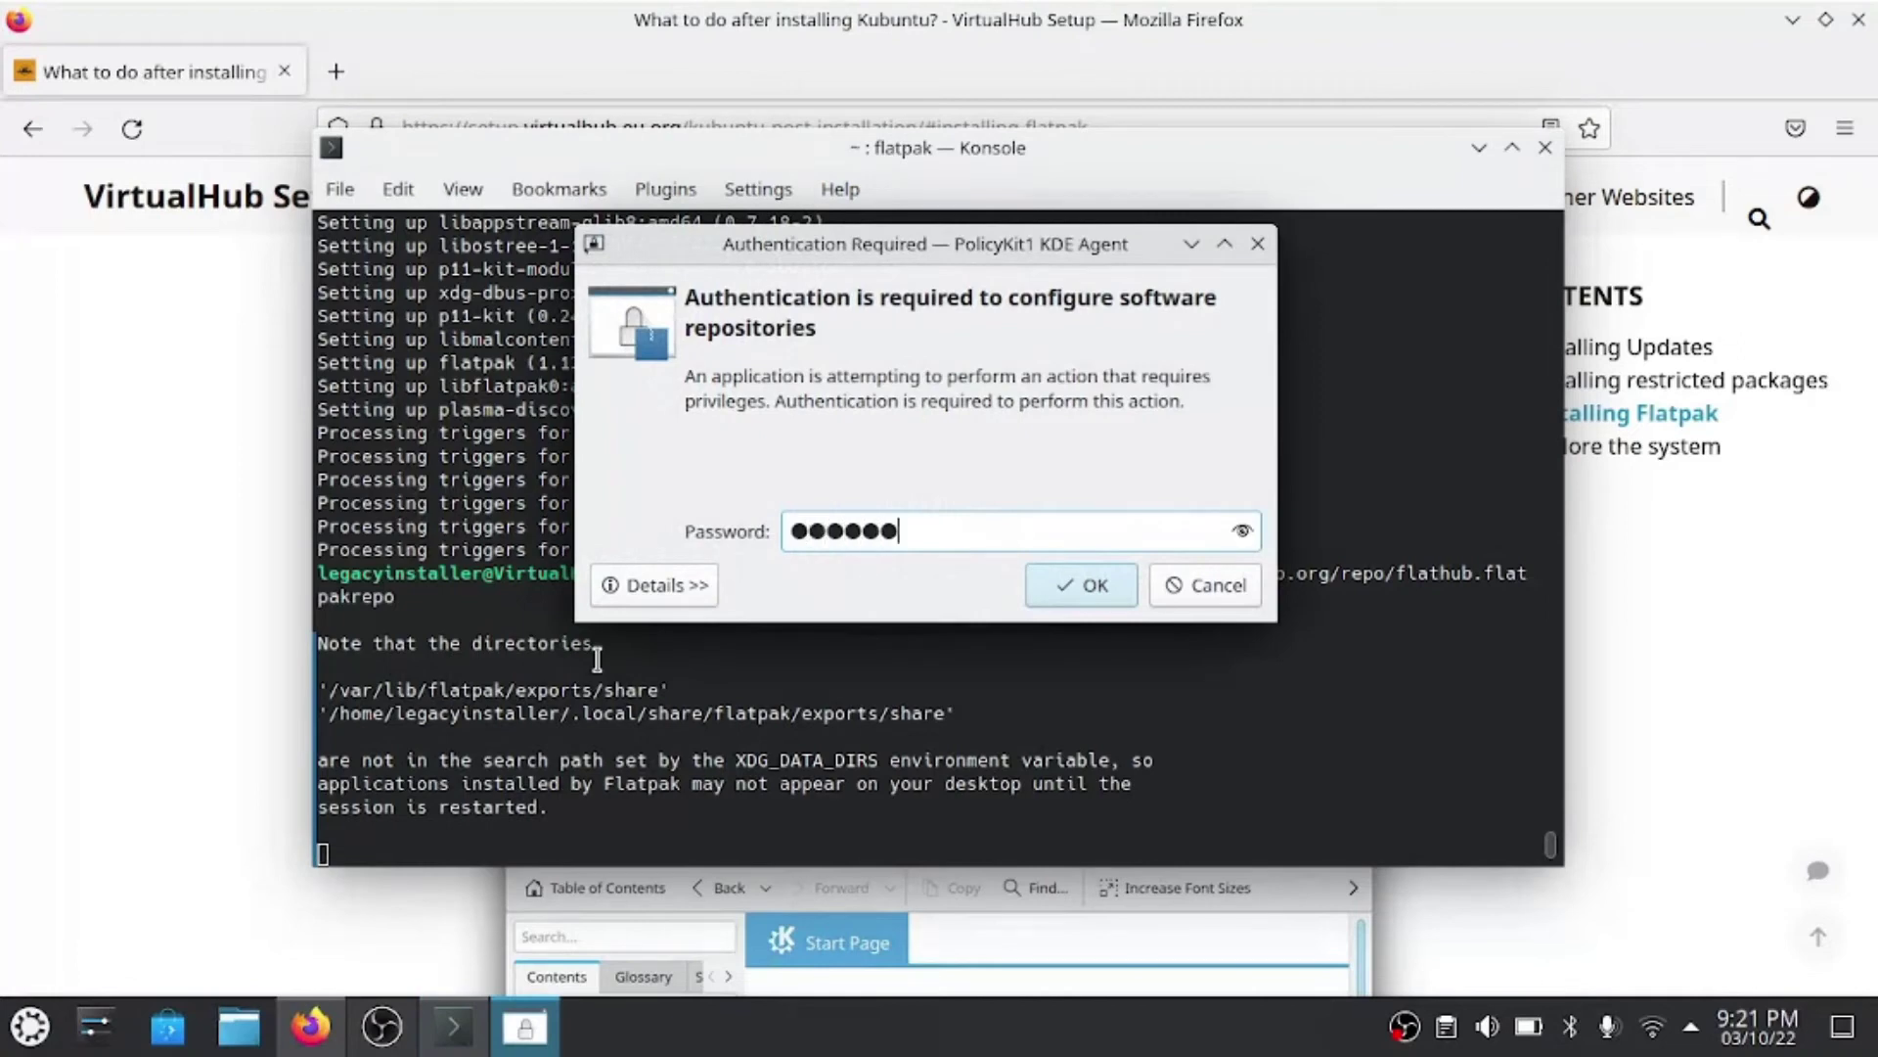
{"action": "type", "text": "•••"}
{"action": "key", "text": "Return"}
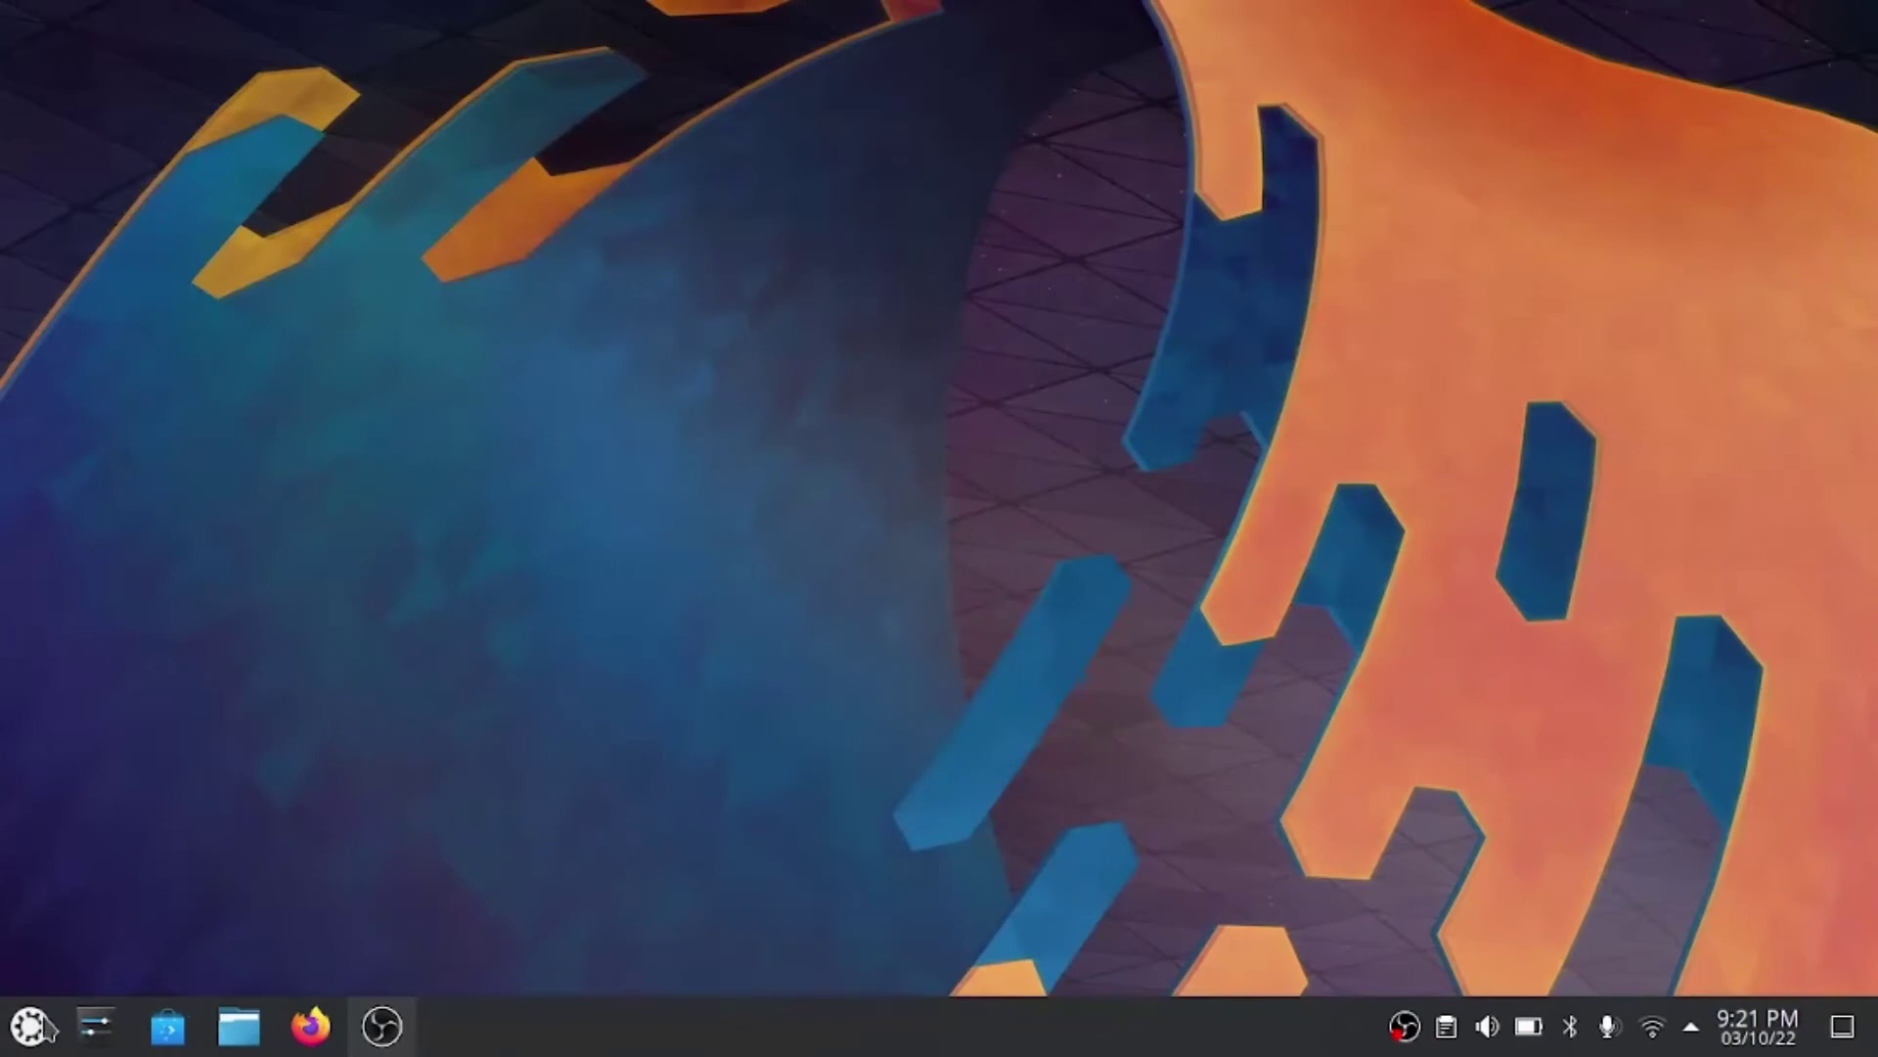
- Launch System Settings and go to the Users page
{"action": "left_click", "coordinate": [39, 1025]}
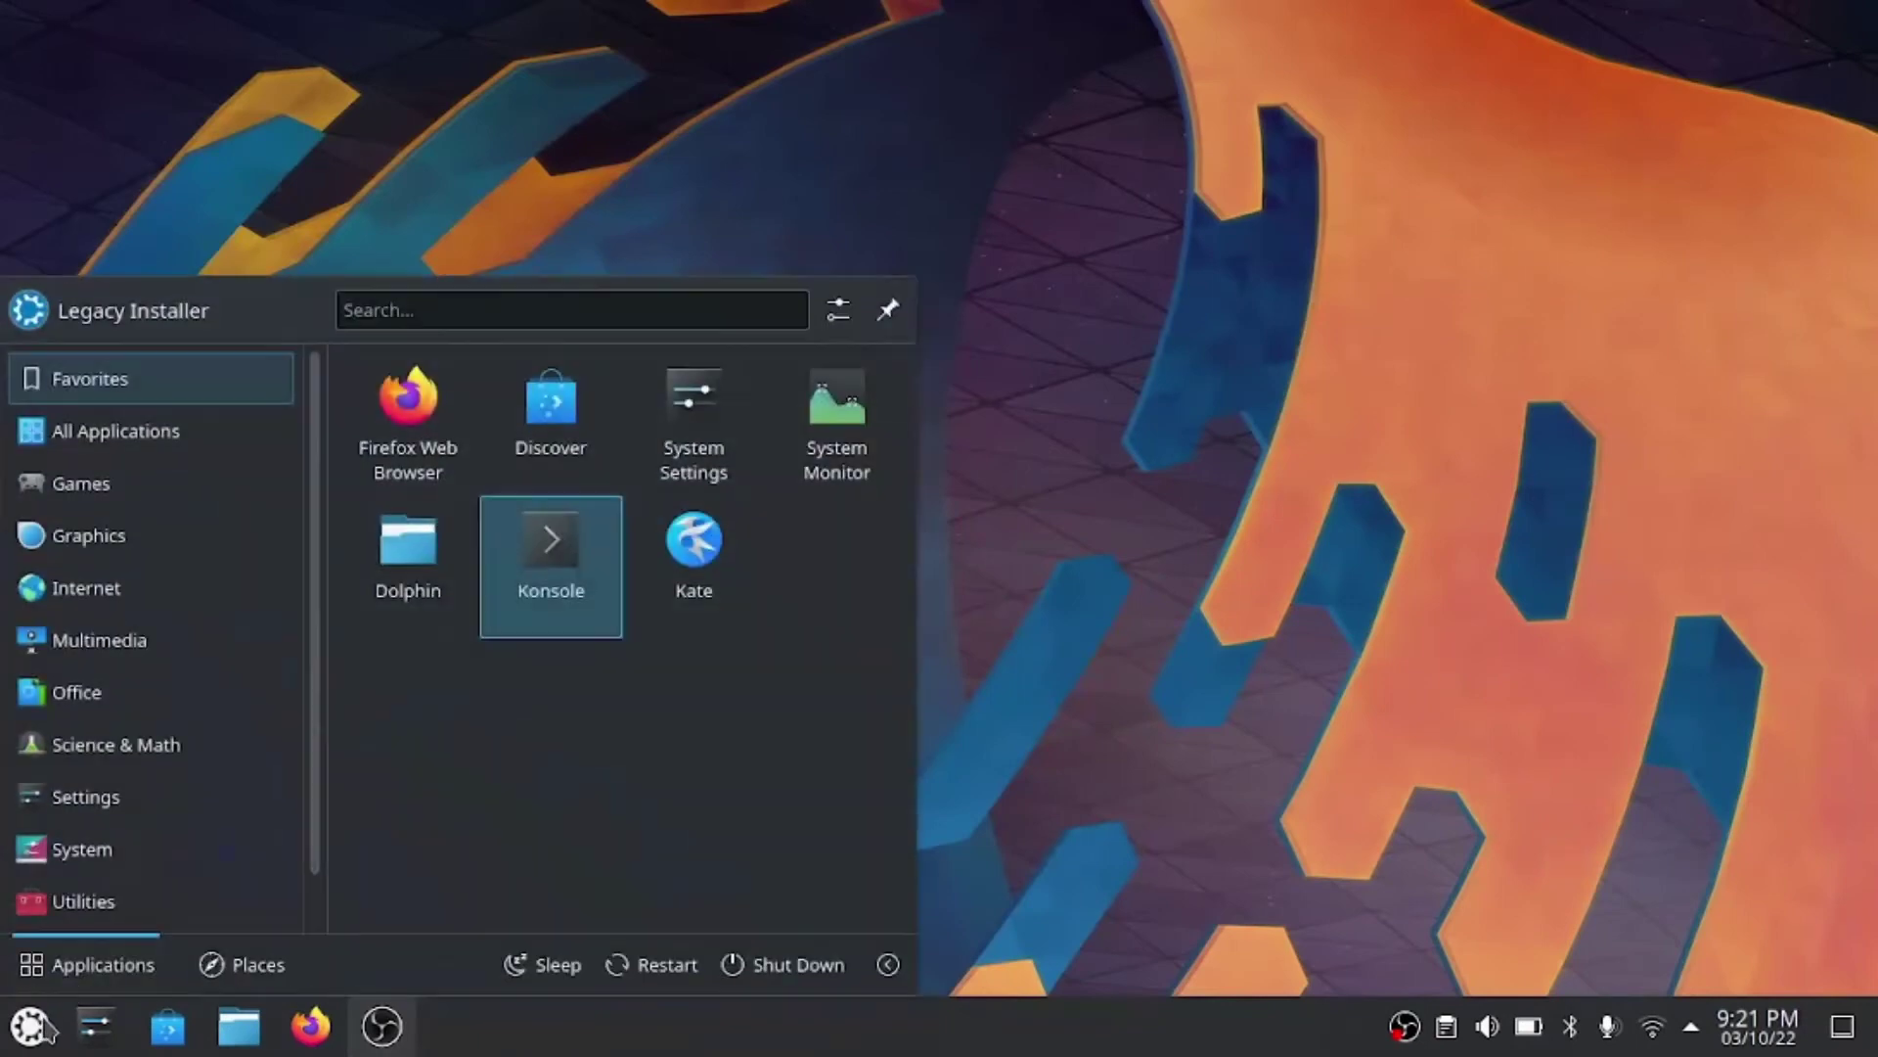
{"action": "left_click", "coordinate": [39, 1026]}
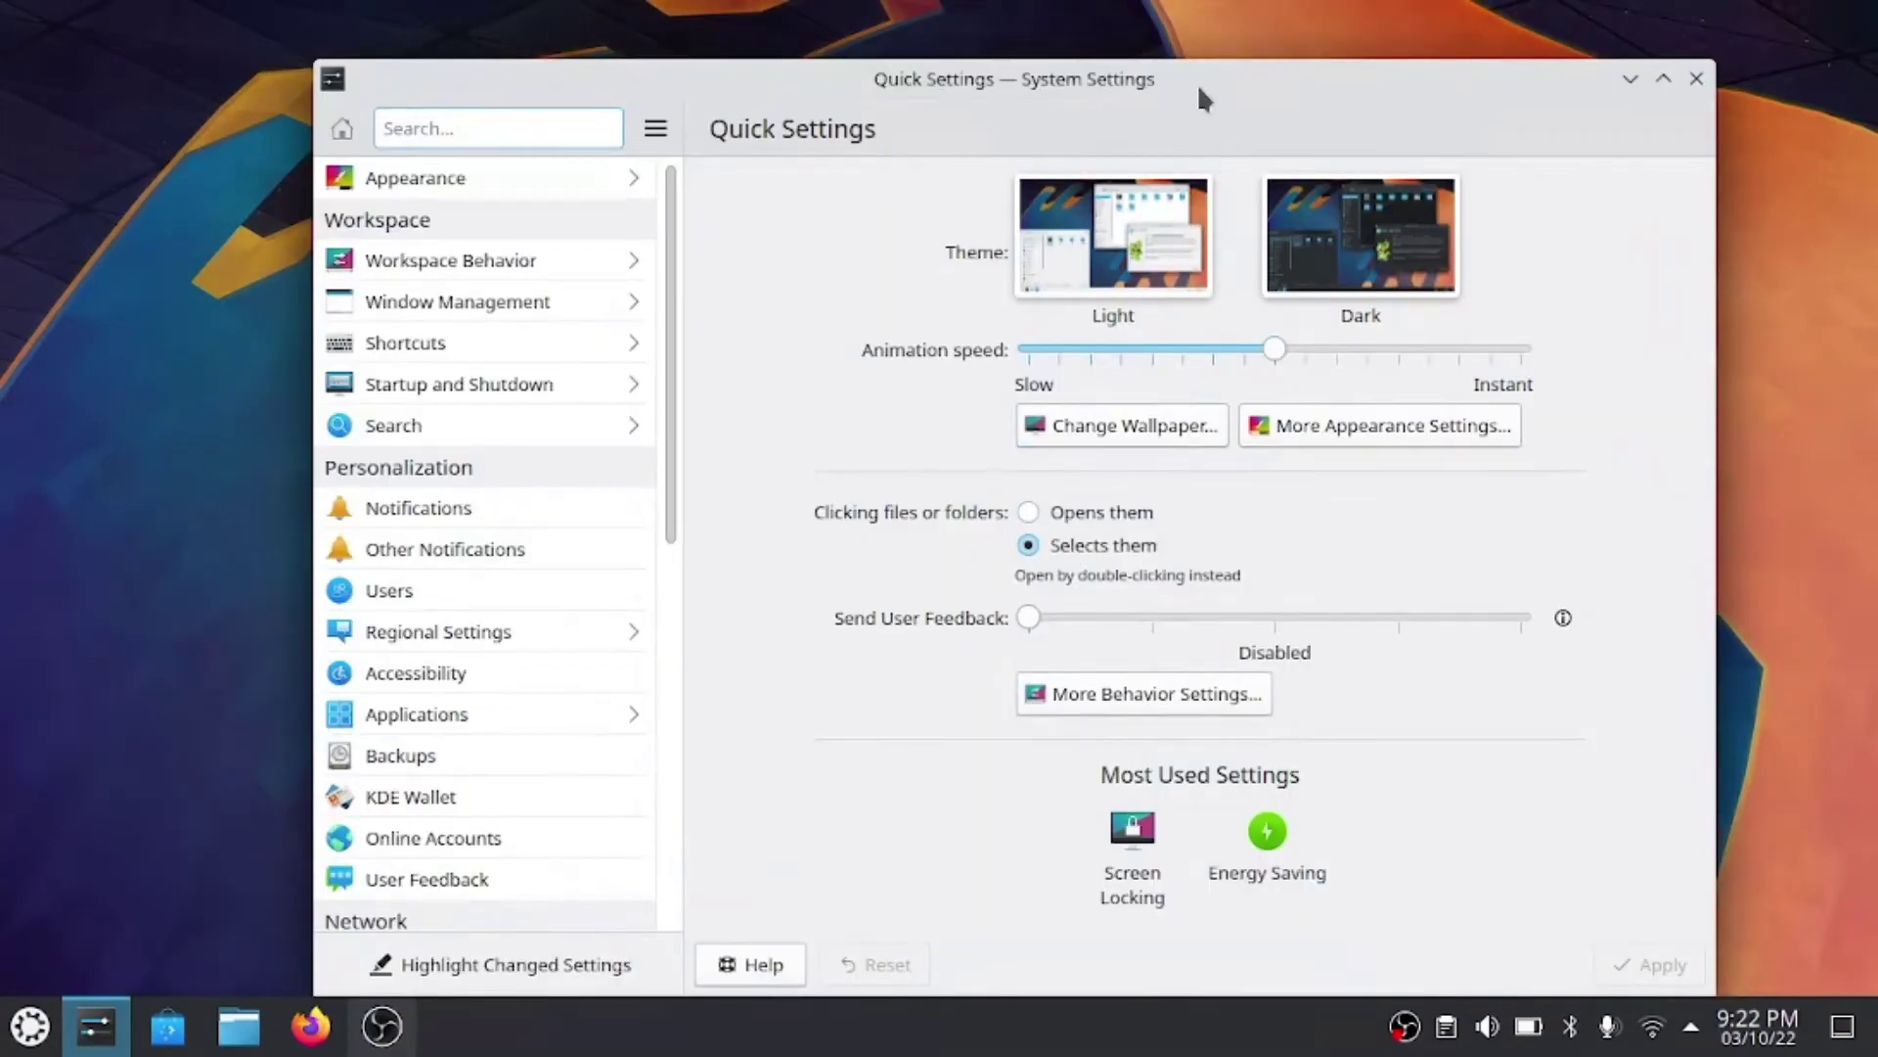
{"action": "left_click_drag", "start_coordinate": [1197, 85], "coordinate": [1175, 26]}
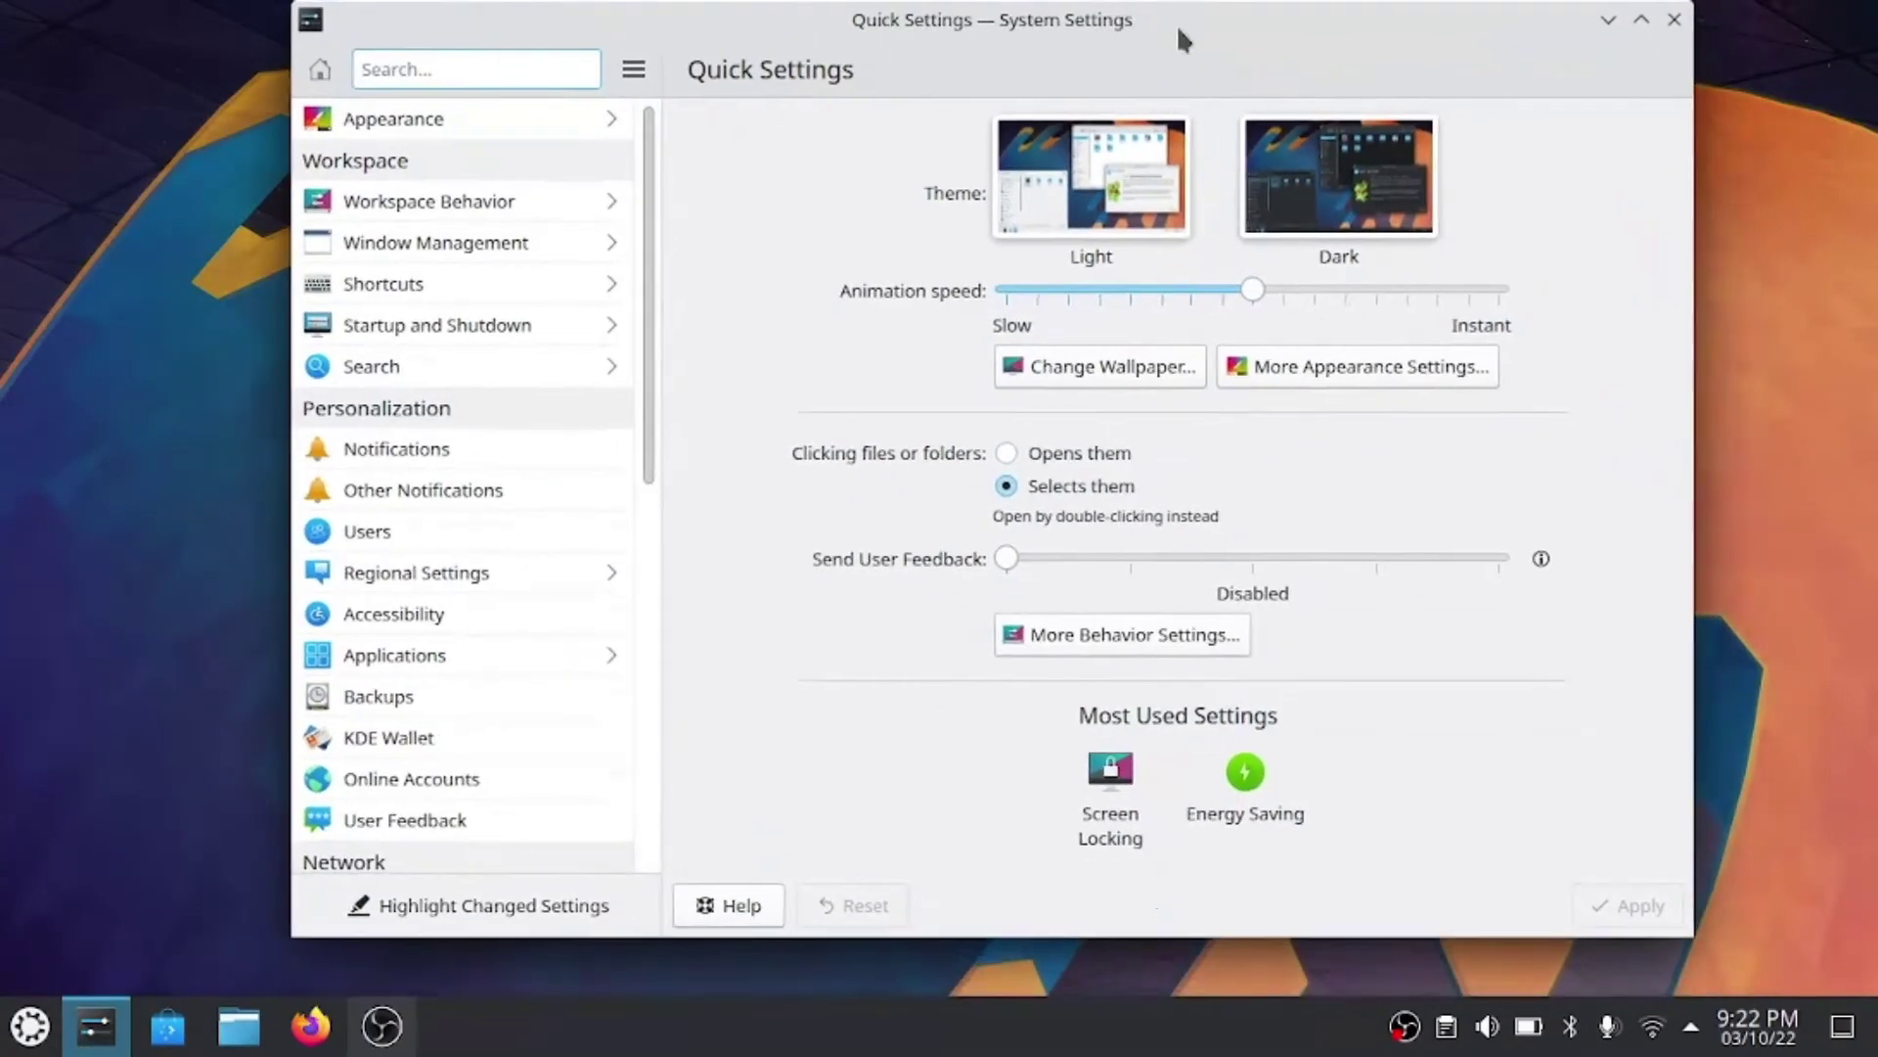
{"action": "left_click", "coordinate": [405, 542]}
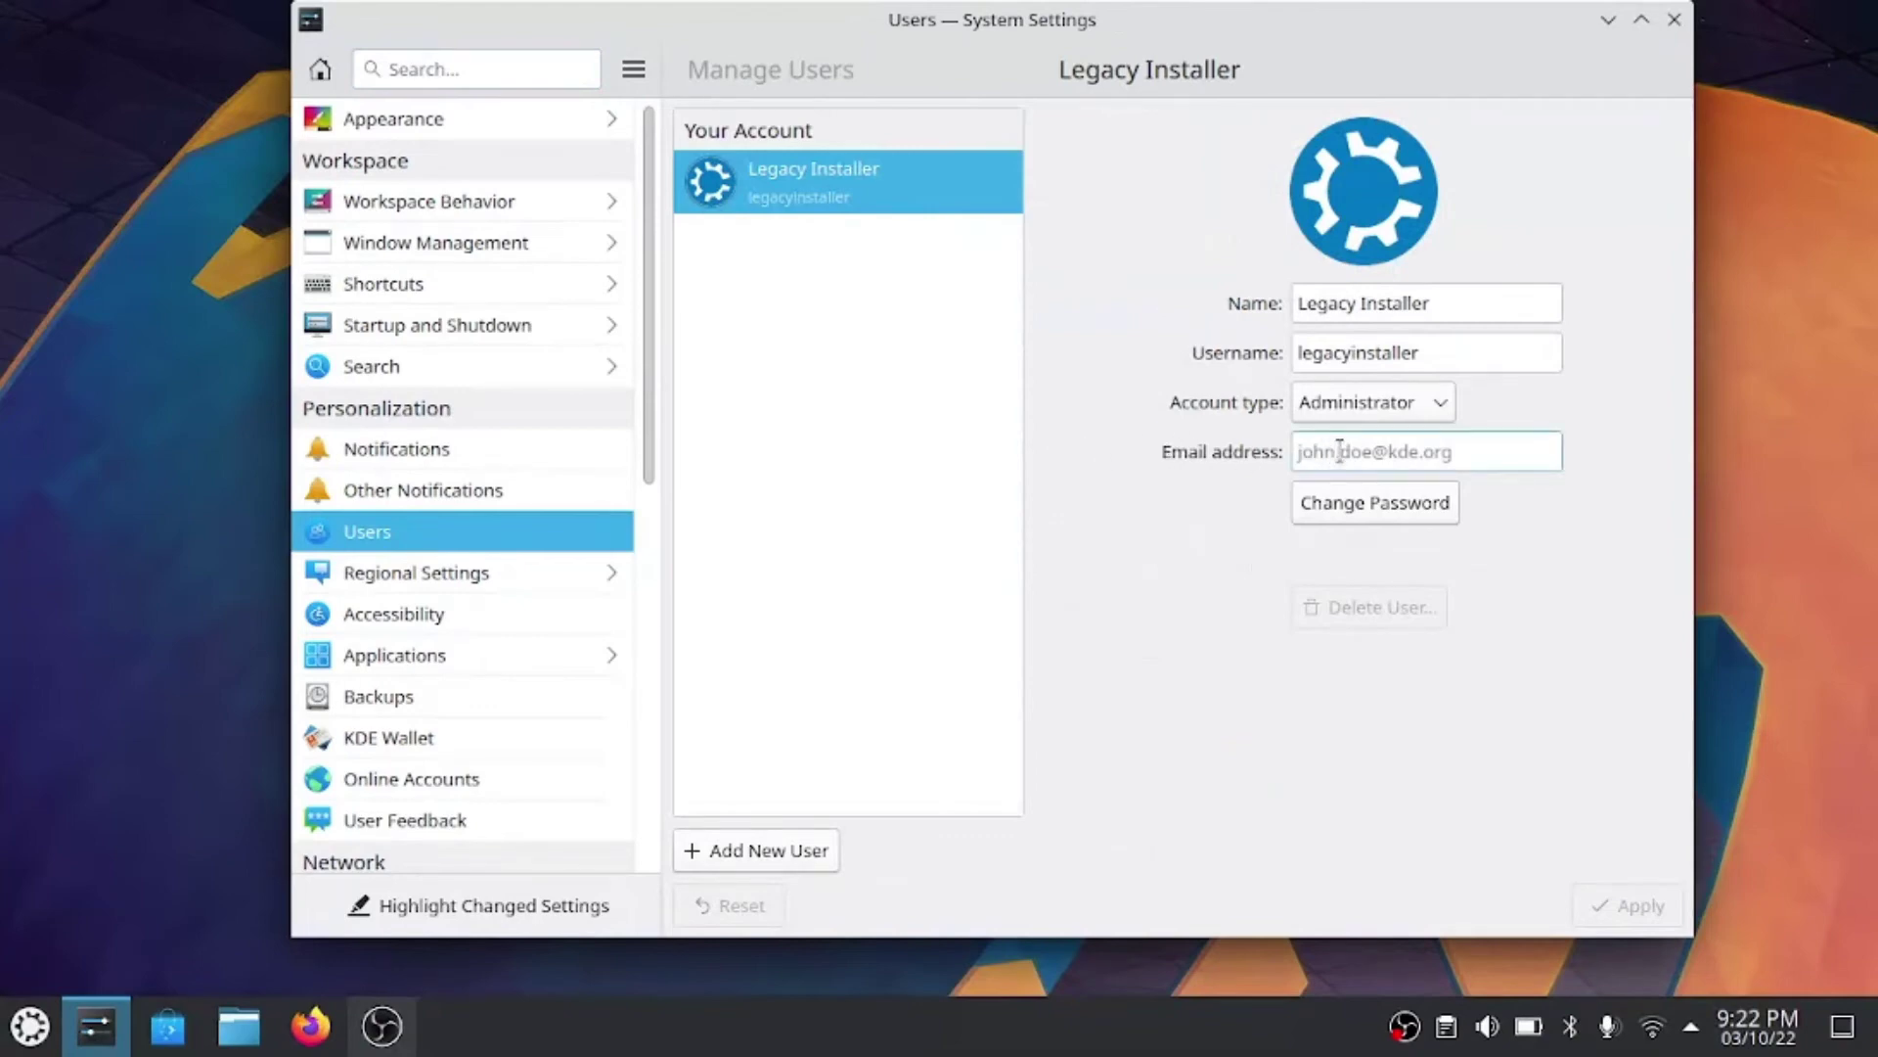
- Enter the account's e-mail address, choose the Konqi briefcase avatar, and apply with the password
{"action": "left_click", "coordinate": [1339, 451]}
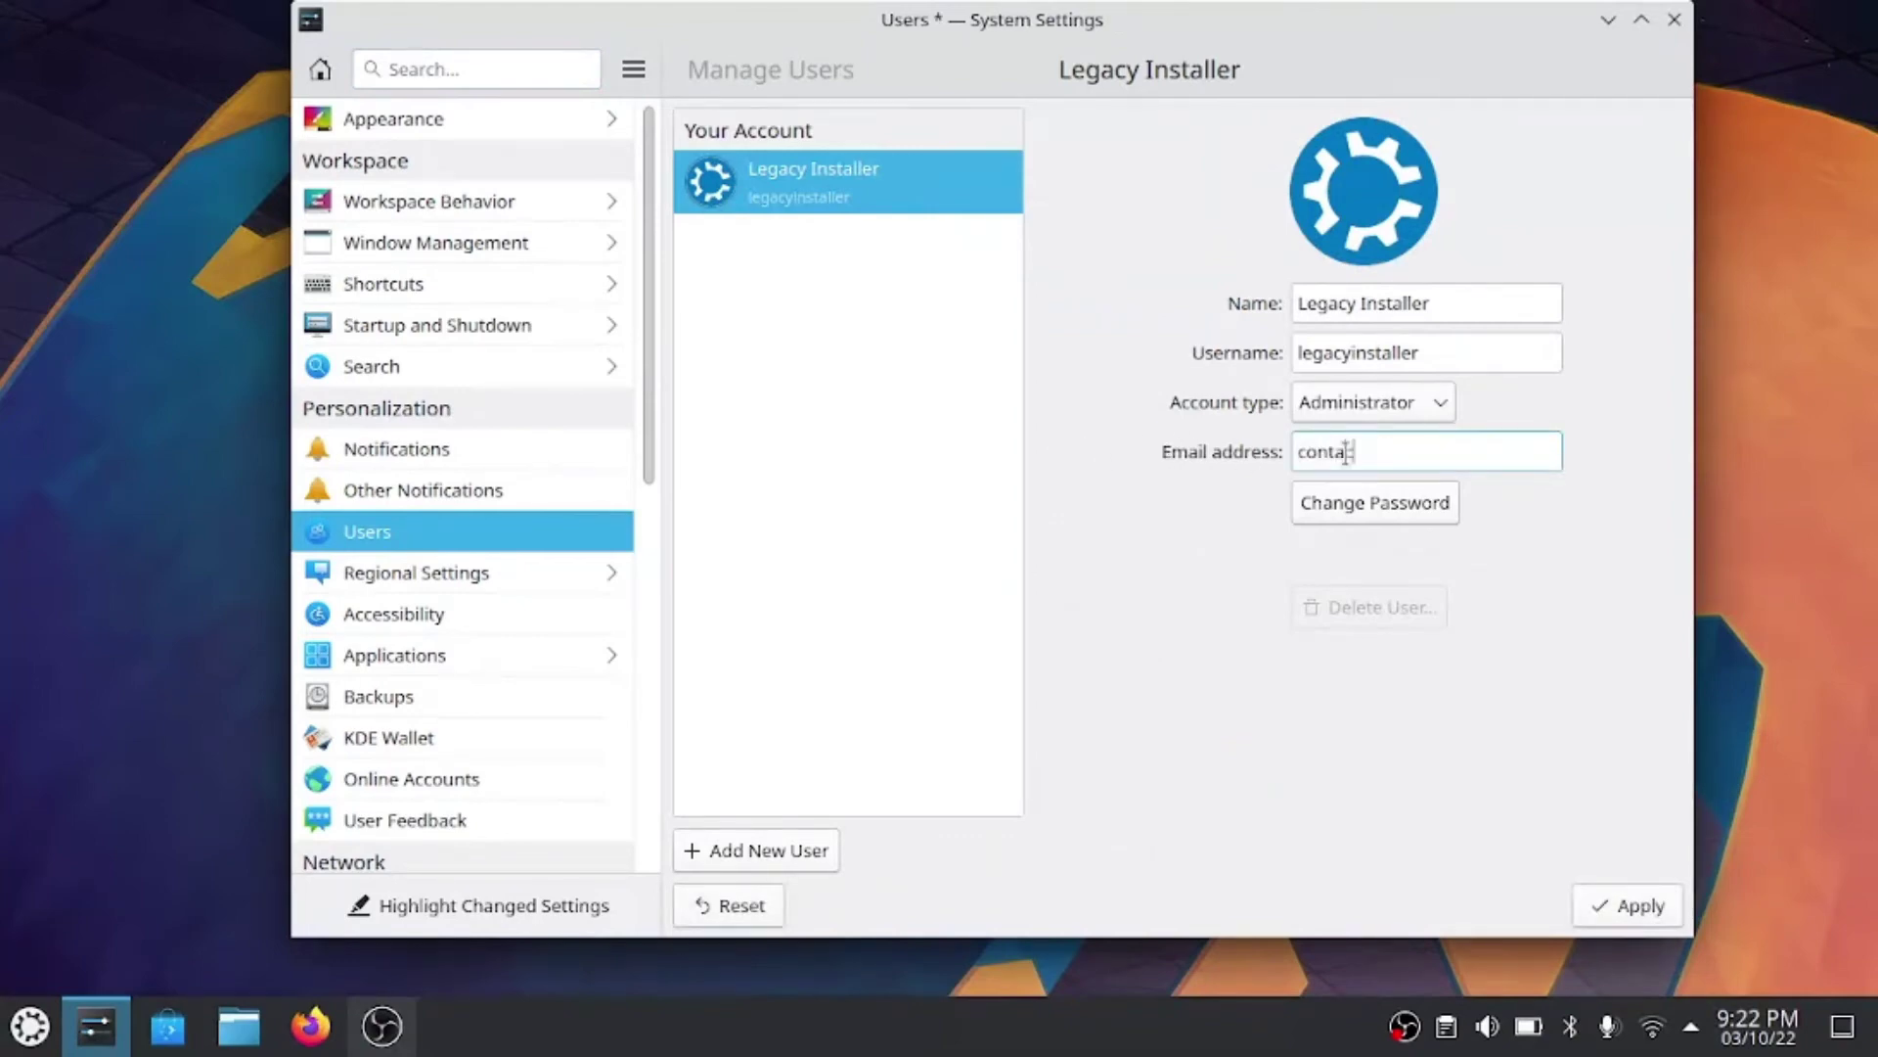
{"action": "left_click", "coordinate": [1397, 182]}
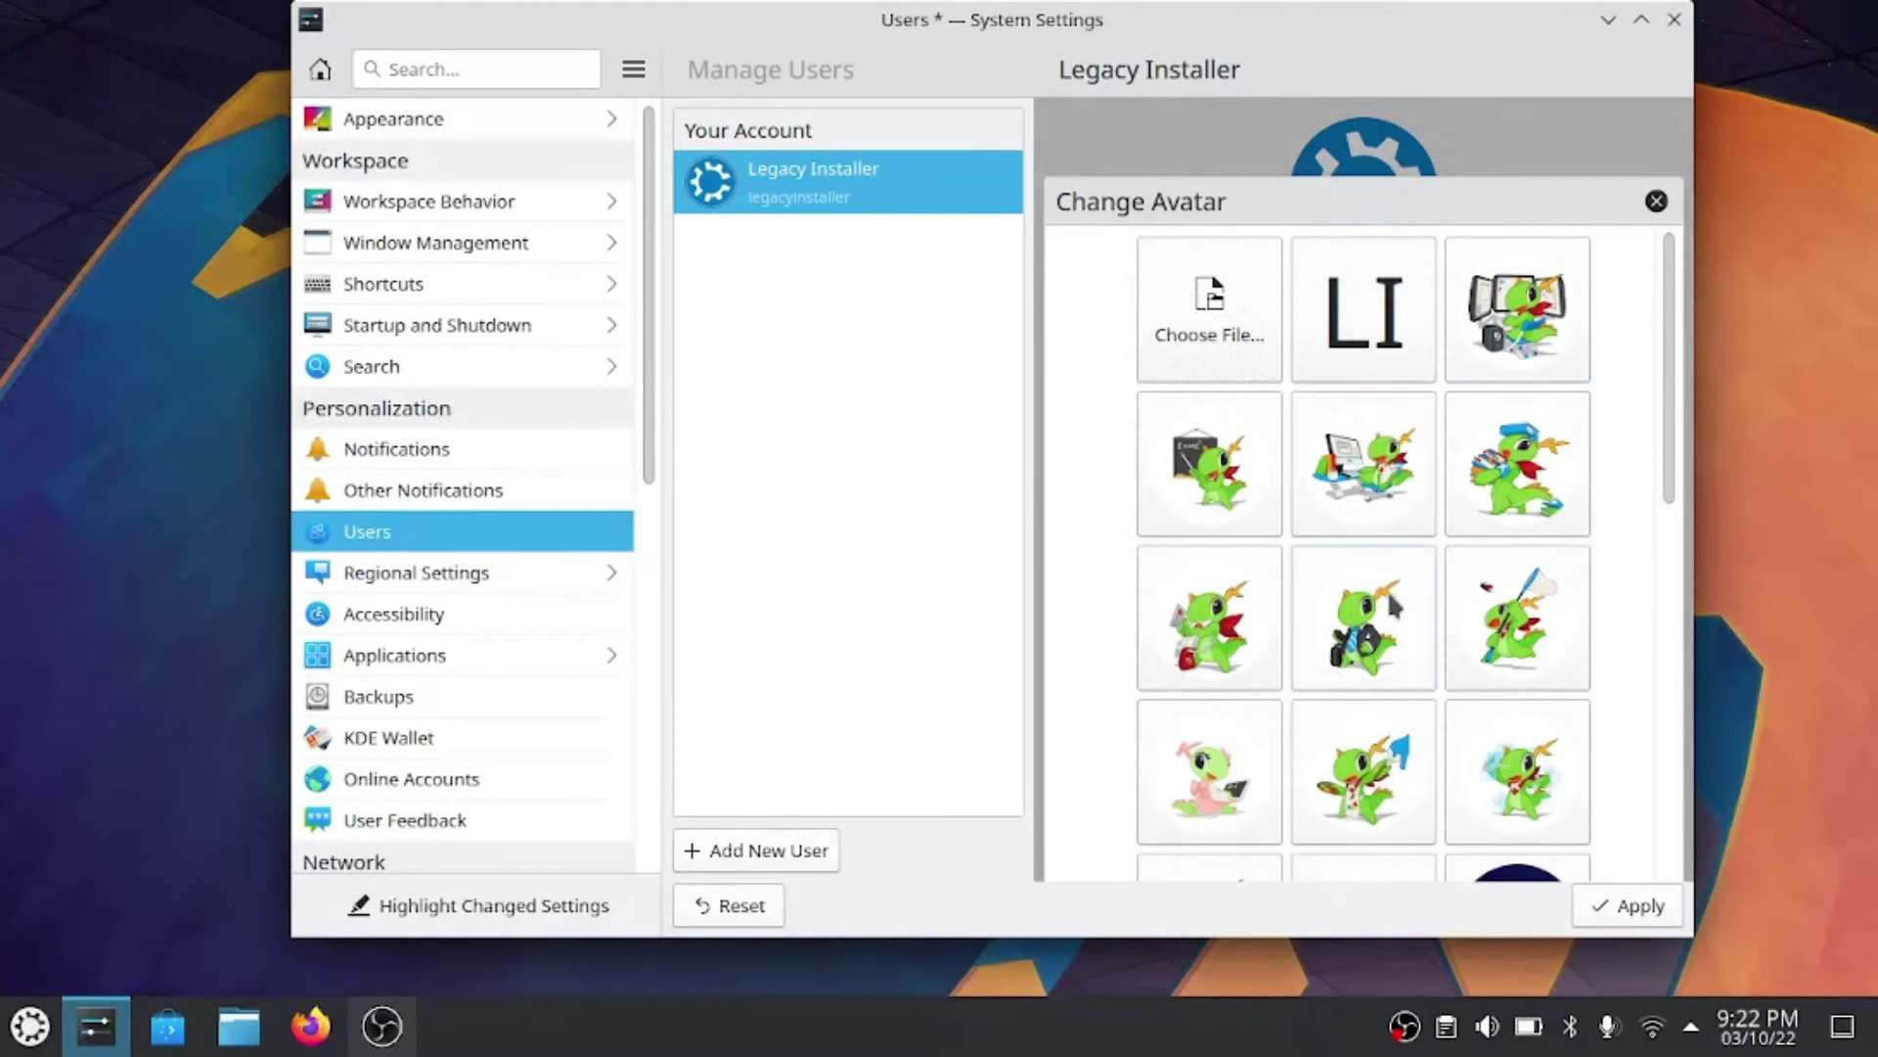
{"action": "left_click", "coordinate": [1364, 619]}
{"action": "left_click", "coordinate": [1632, 905]}
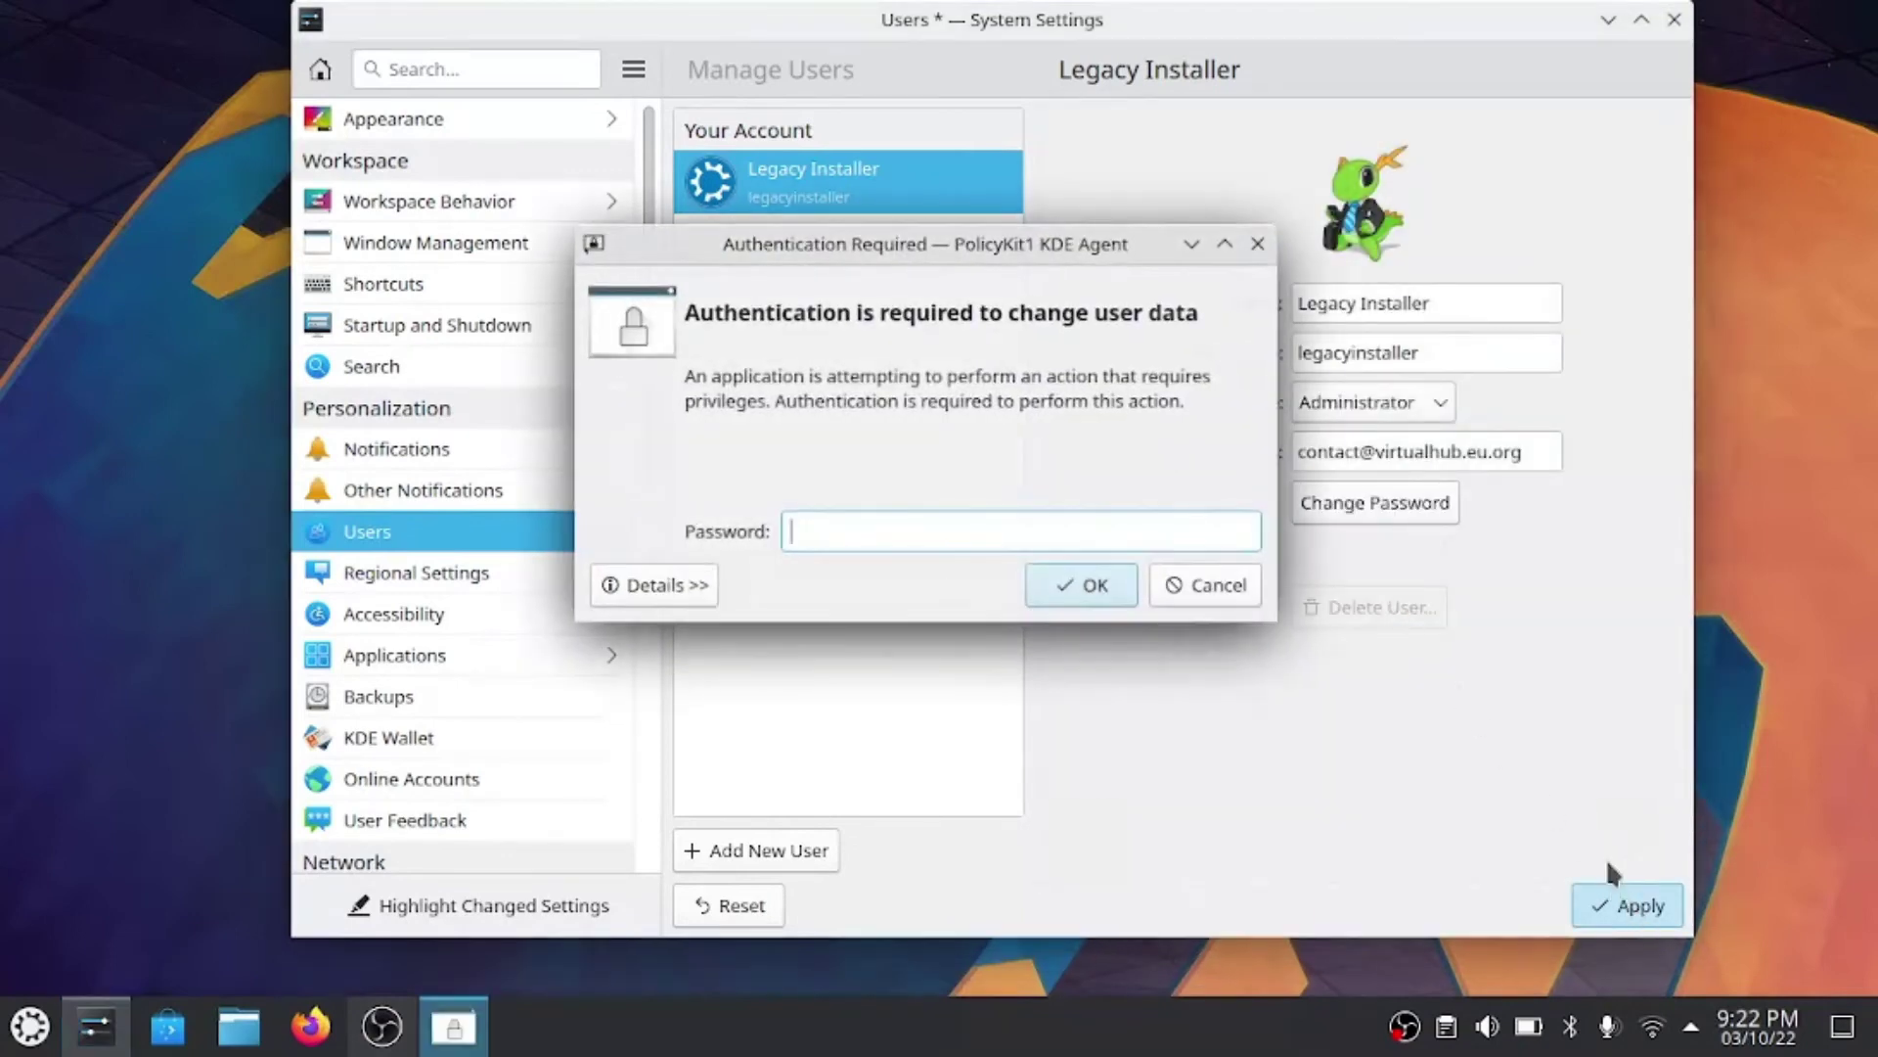
{"action": "type", "text": "••••••"}
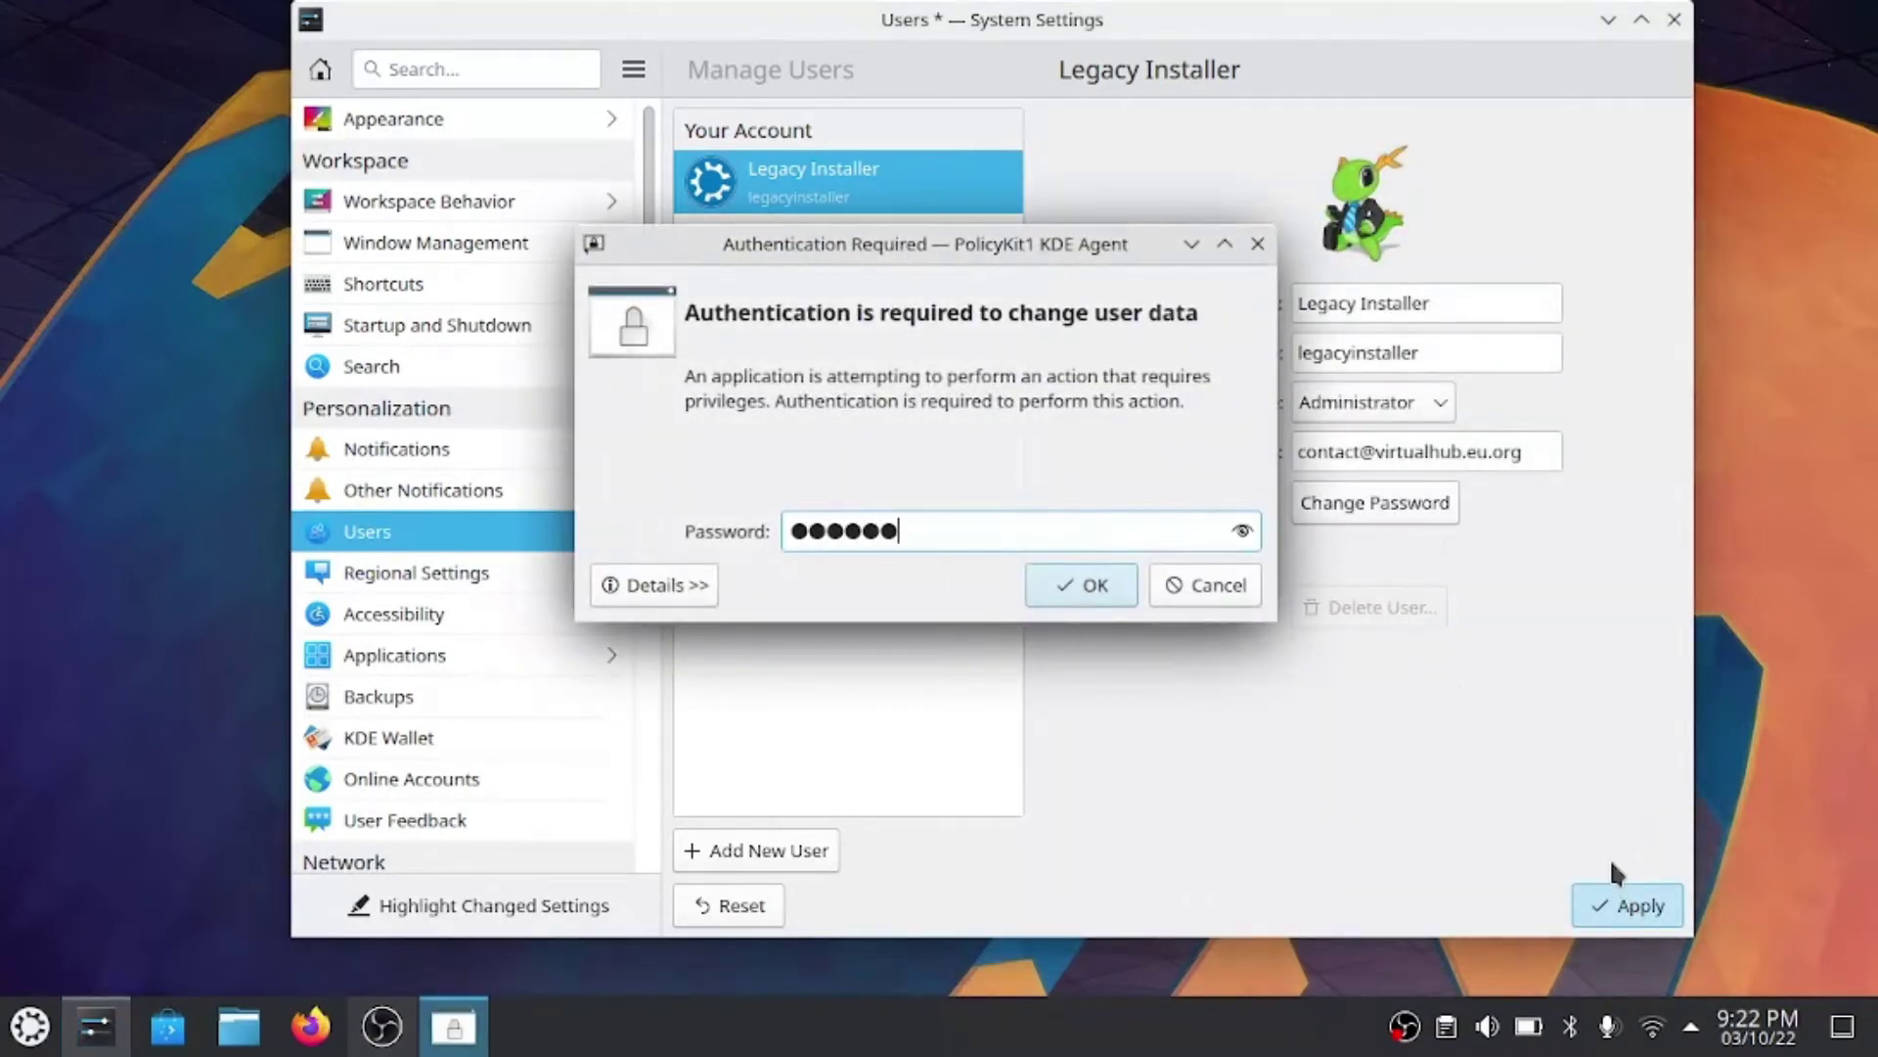
{"action": "type", "text": "••••"}
{"action": "key", "text": "Return"}
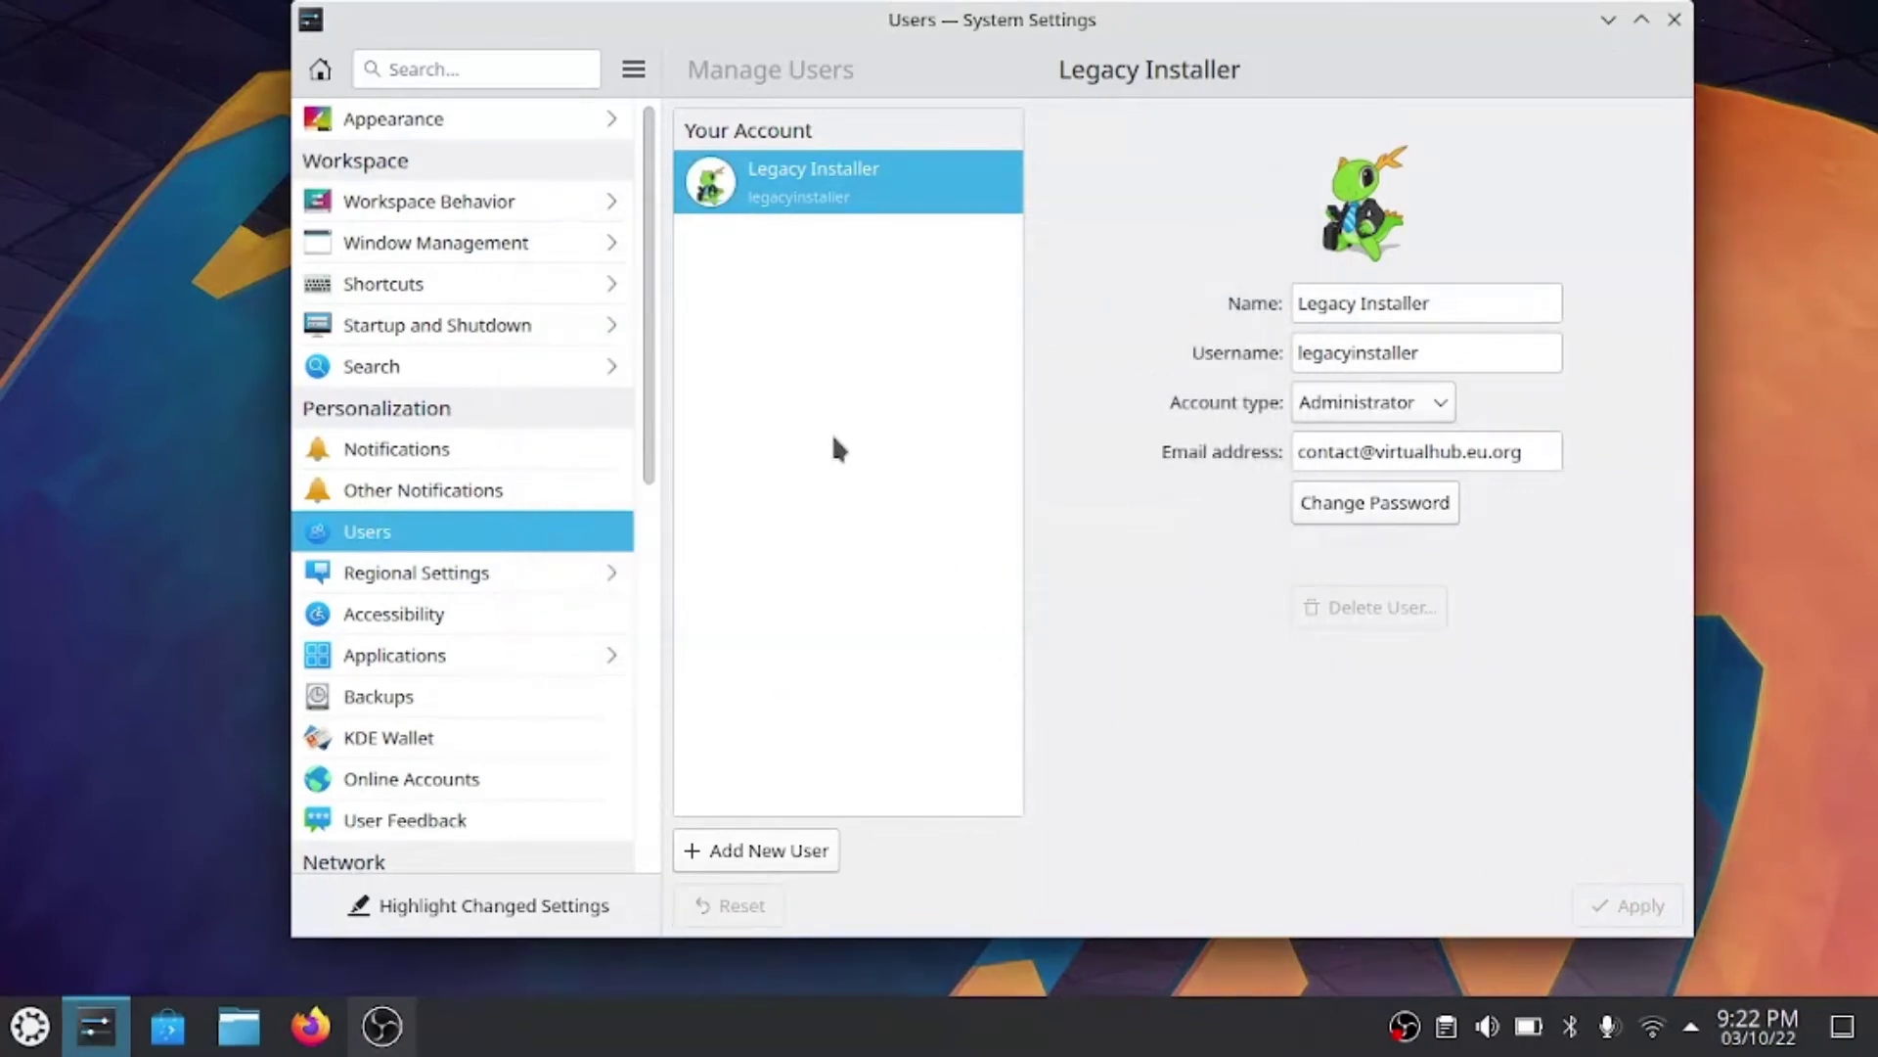
- Set Appearance > Launch Feedback to Bouncing cursor, apply, and close System Settings
{"action": "left_click", "coordinate": [477, 127]}
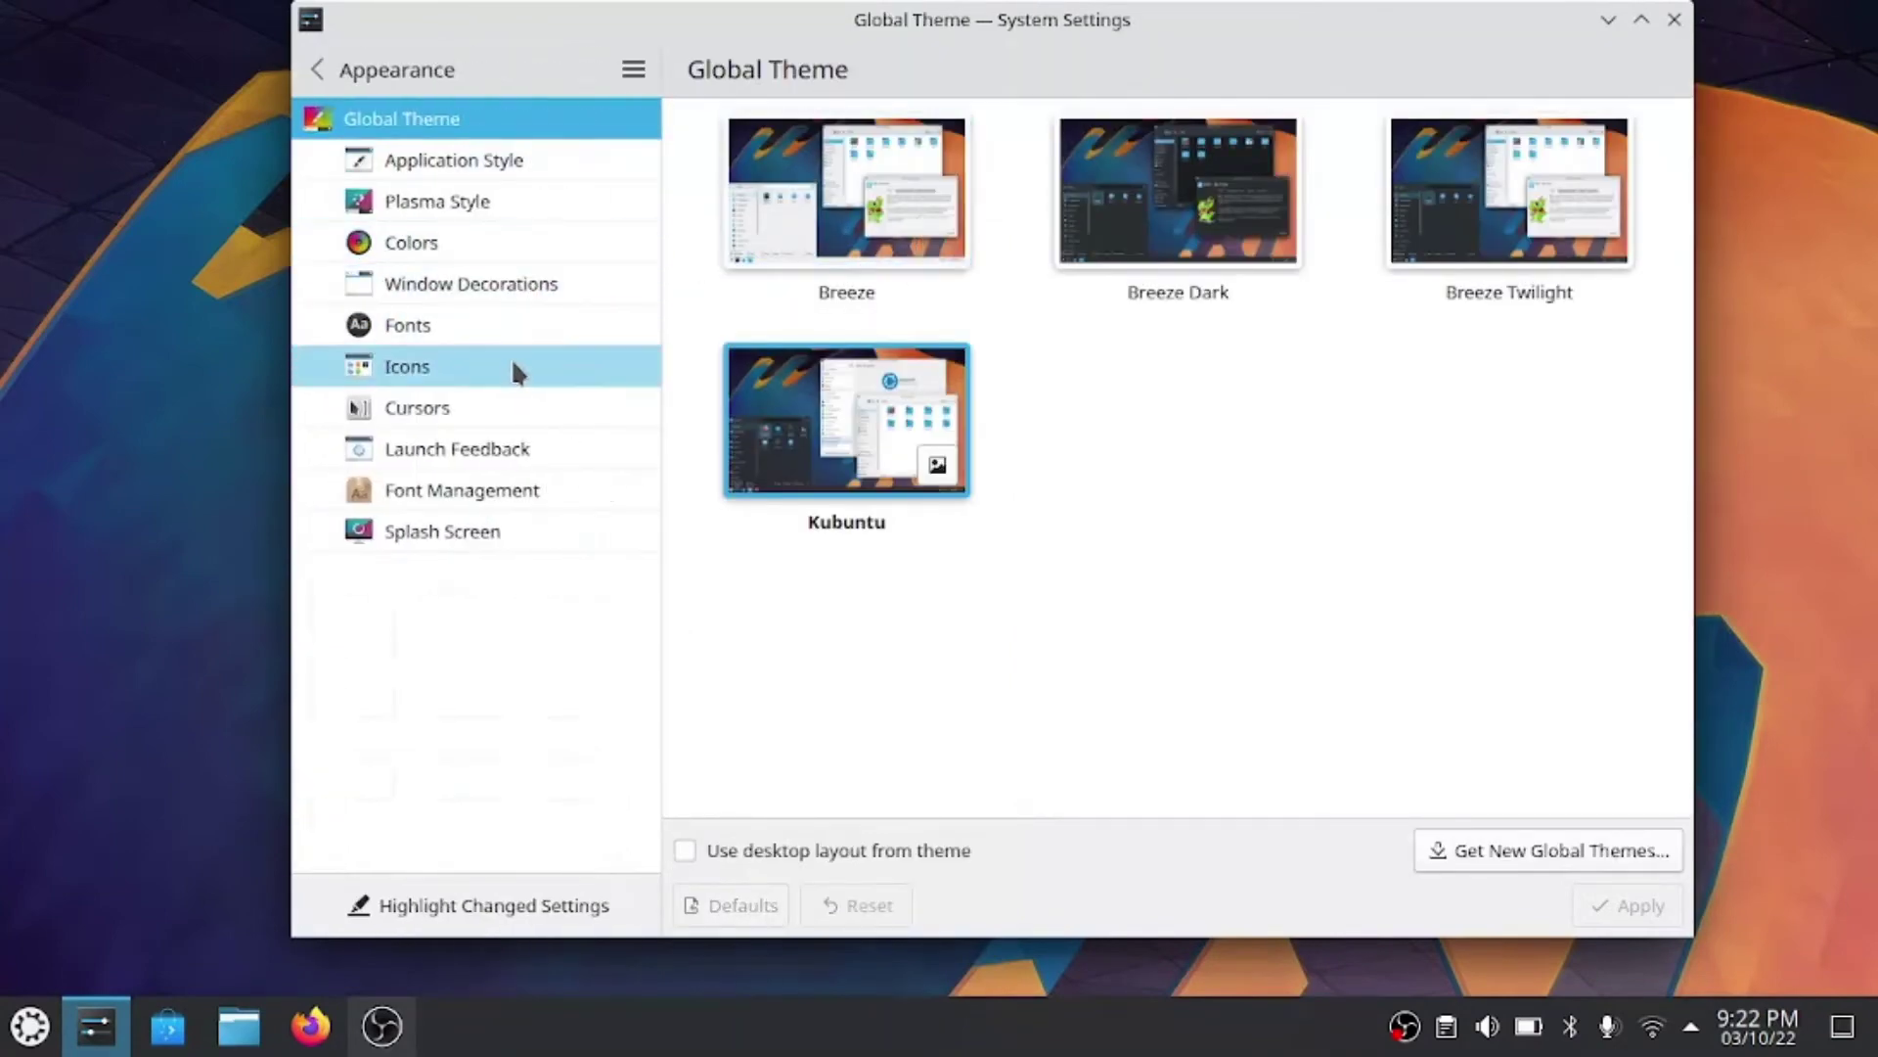
{"action": "left_click", "coordinate": [521, 448]}
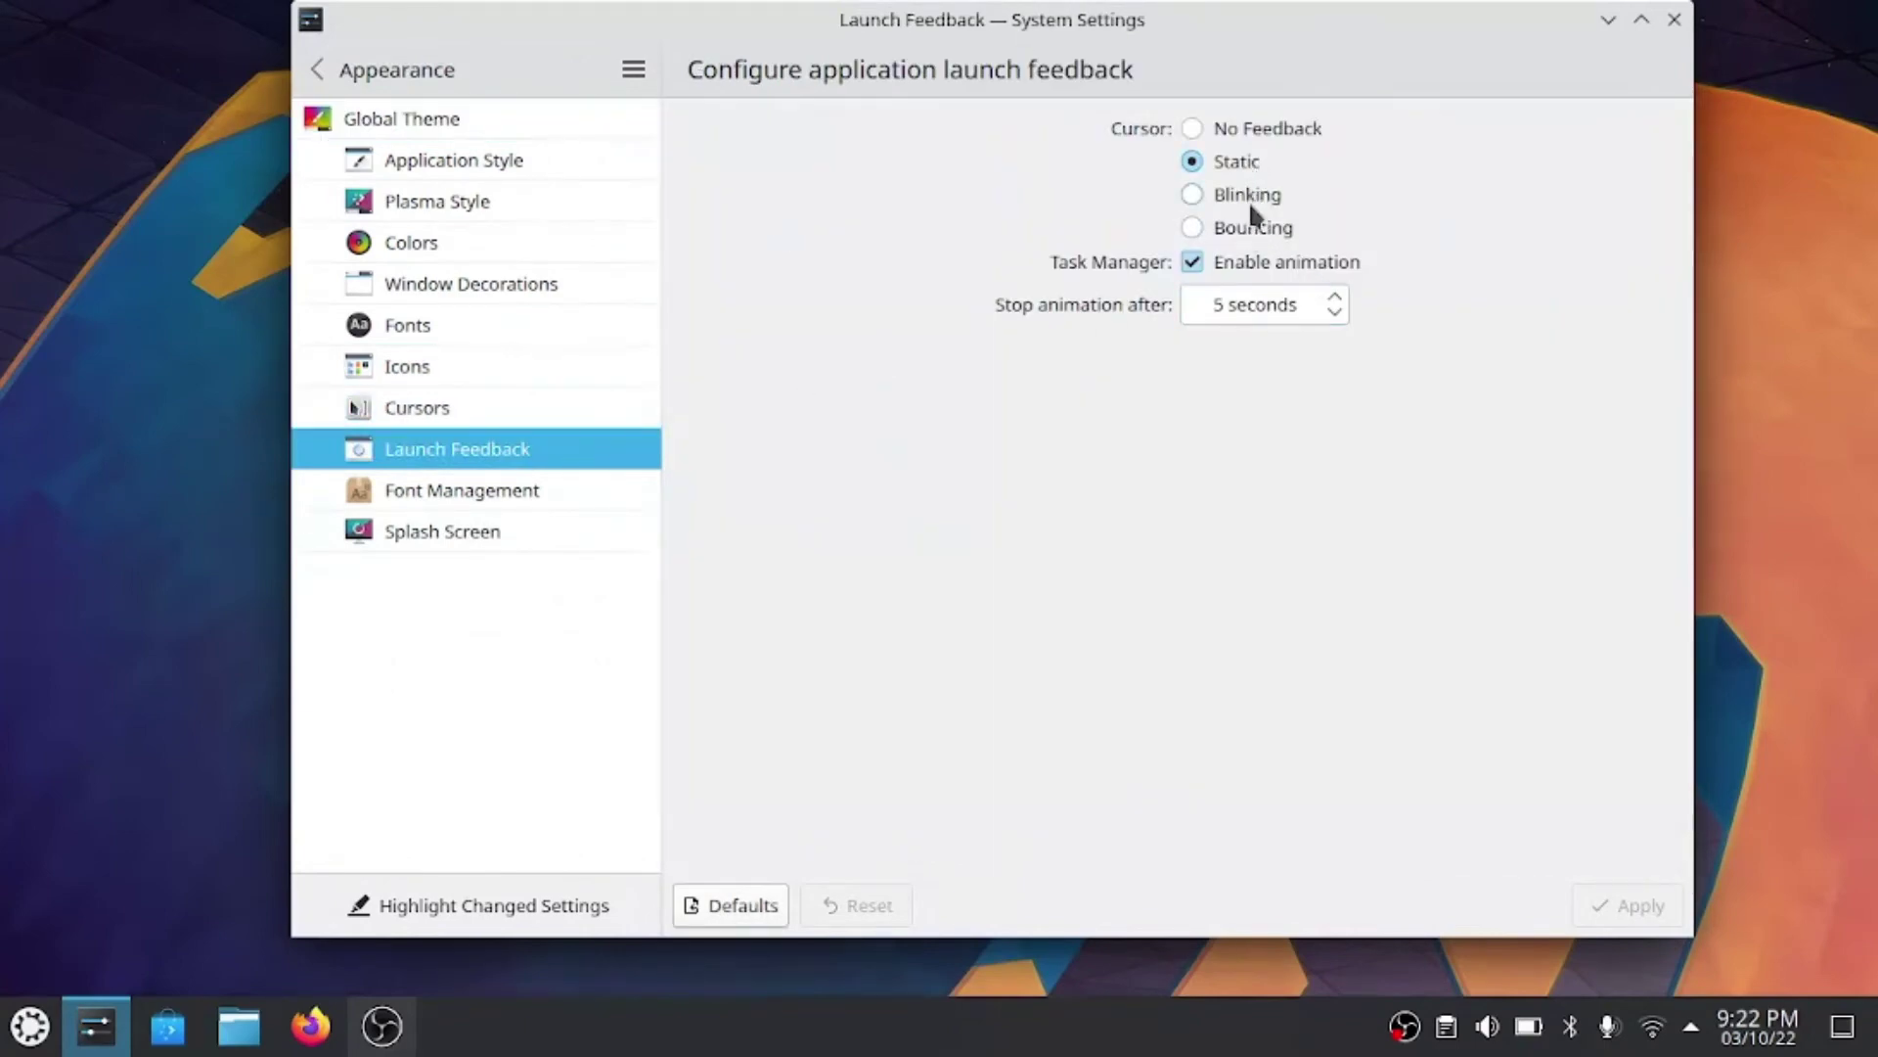
{"action": "left_click", "coordinate": [1251, 228]}
{"action": "left_click", "coordinate": [1619, 899]}
{"action": "left_click", "coordinate": [1673, 21]}
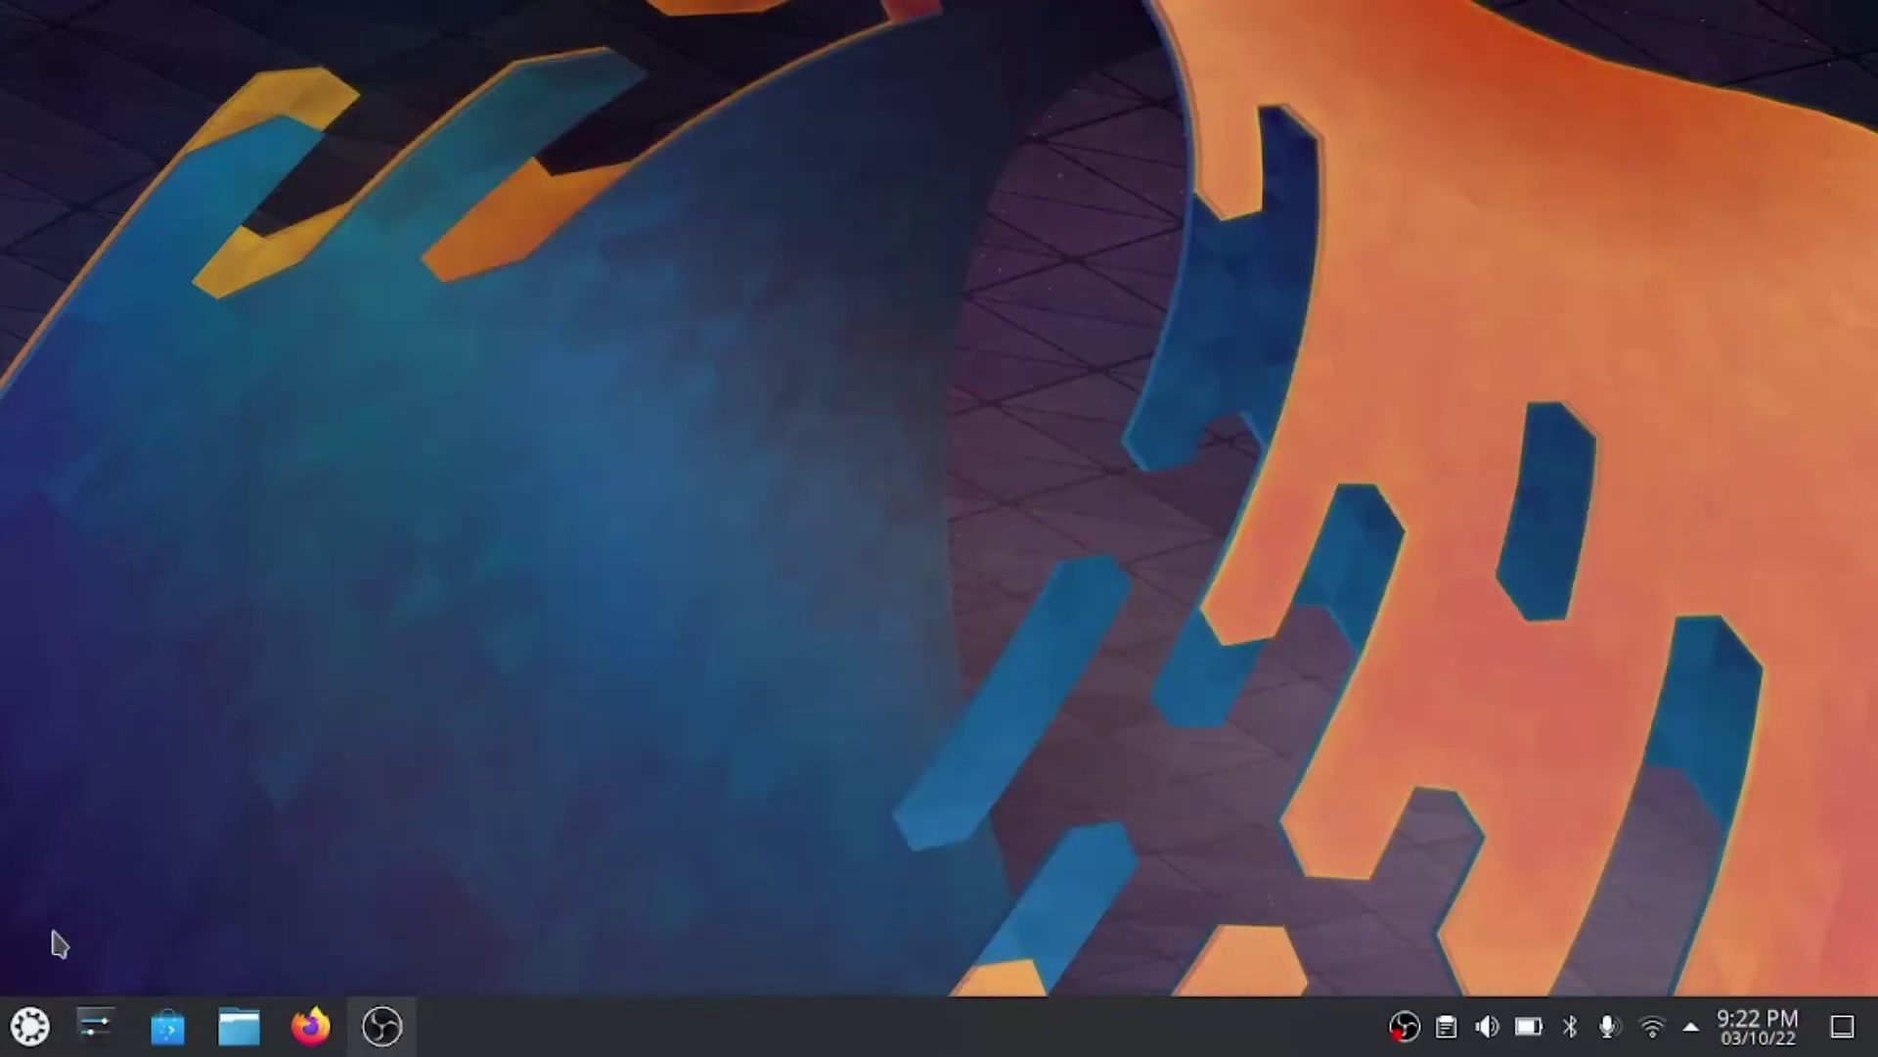
{"action": "left_click", "coordinate": [31, 1025]}
{"action": "type", "text": "help"}
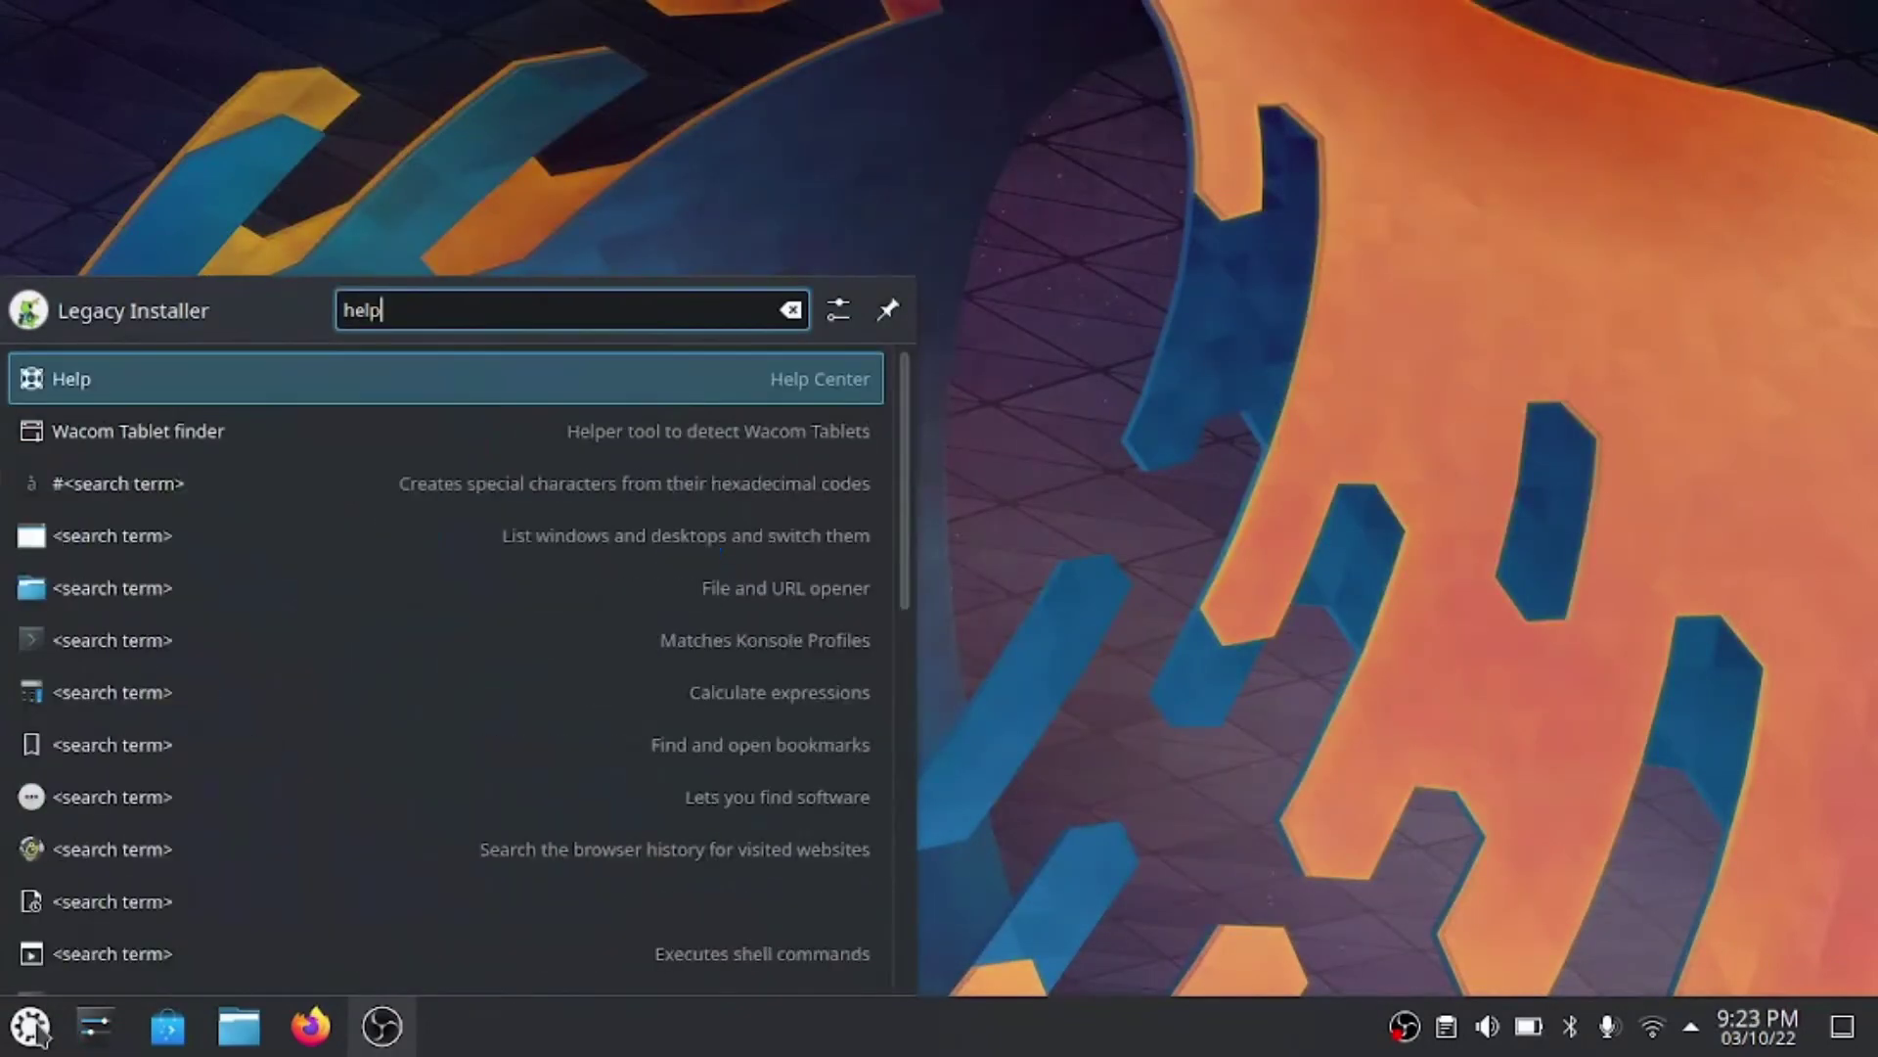
{"action": "key", "text": "Return"}
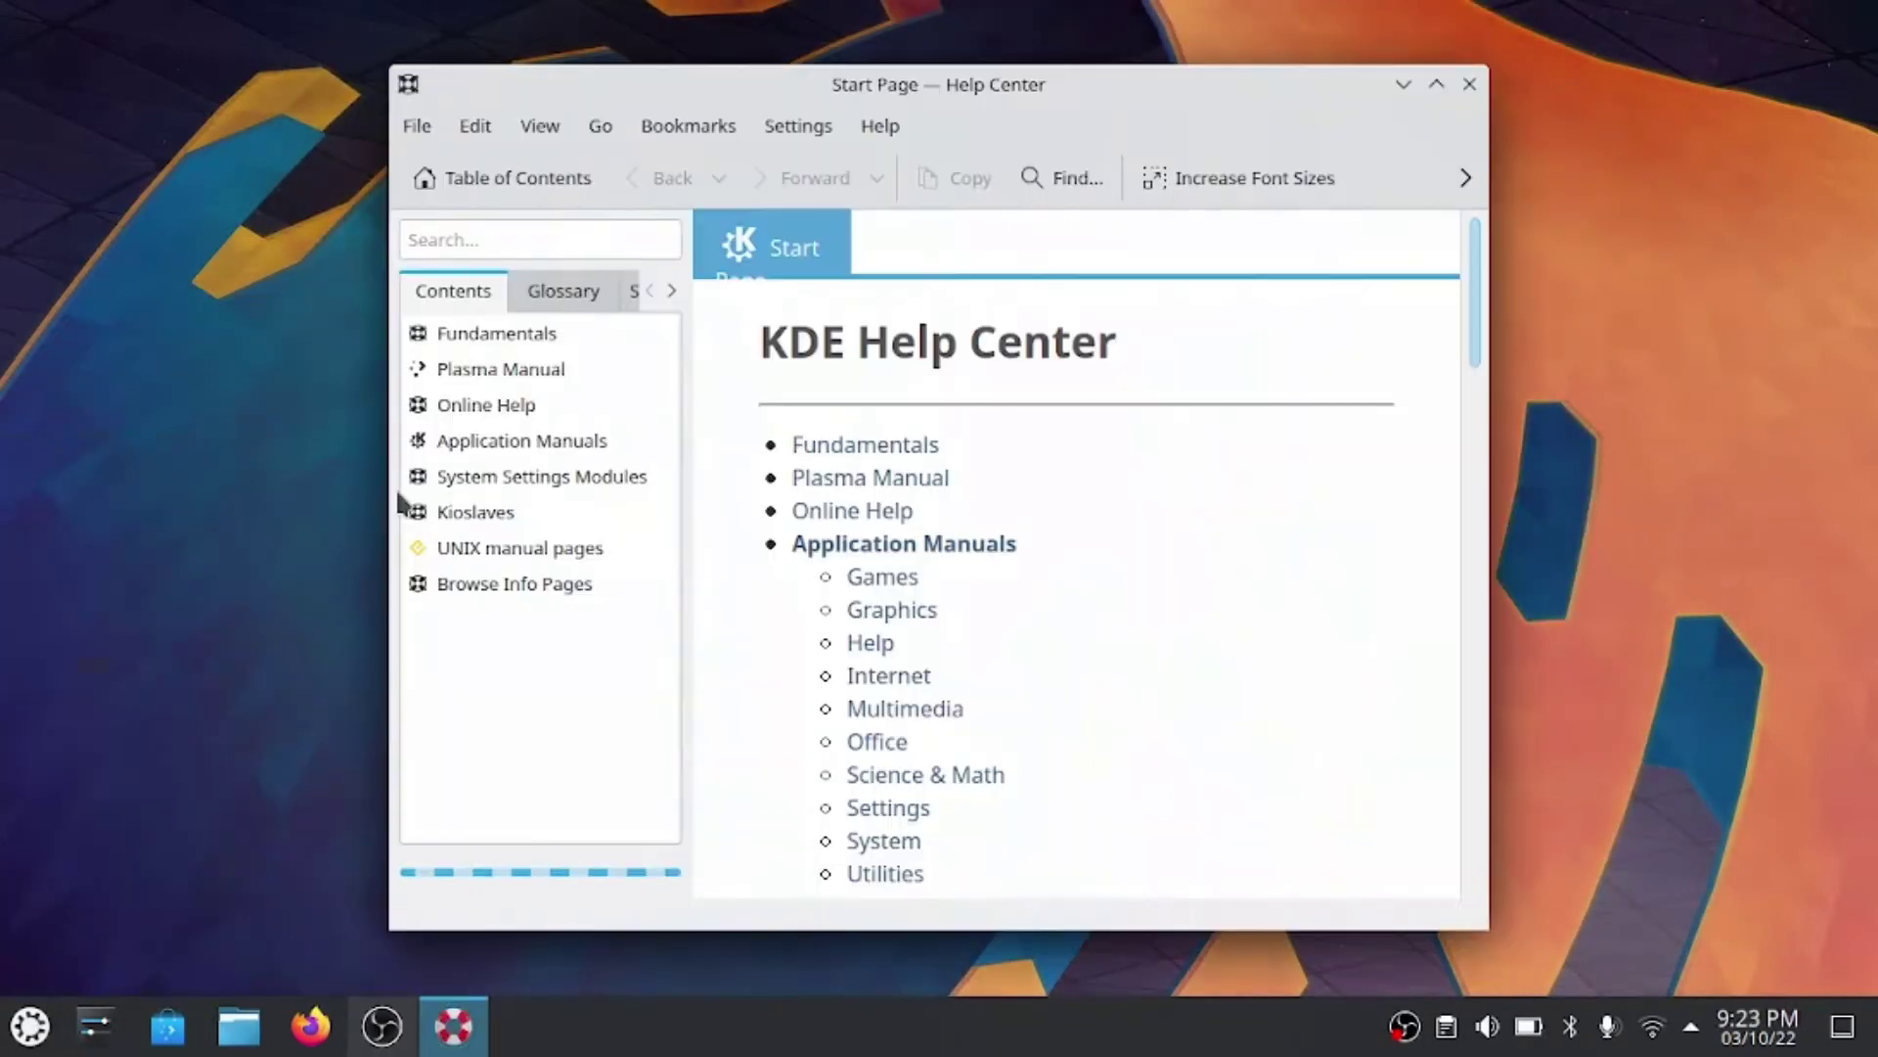
{"action": "left_click", "coordinate": [479, 438]}
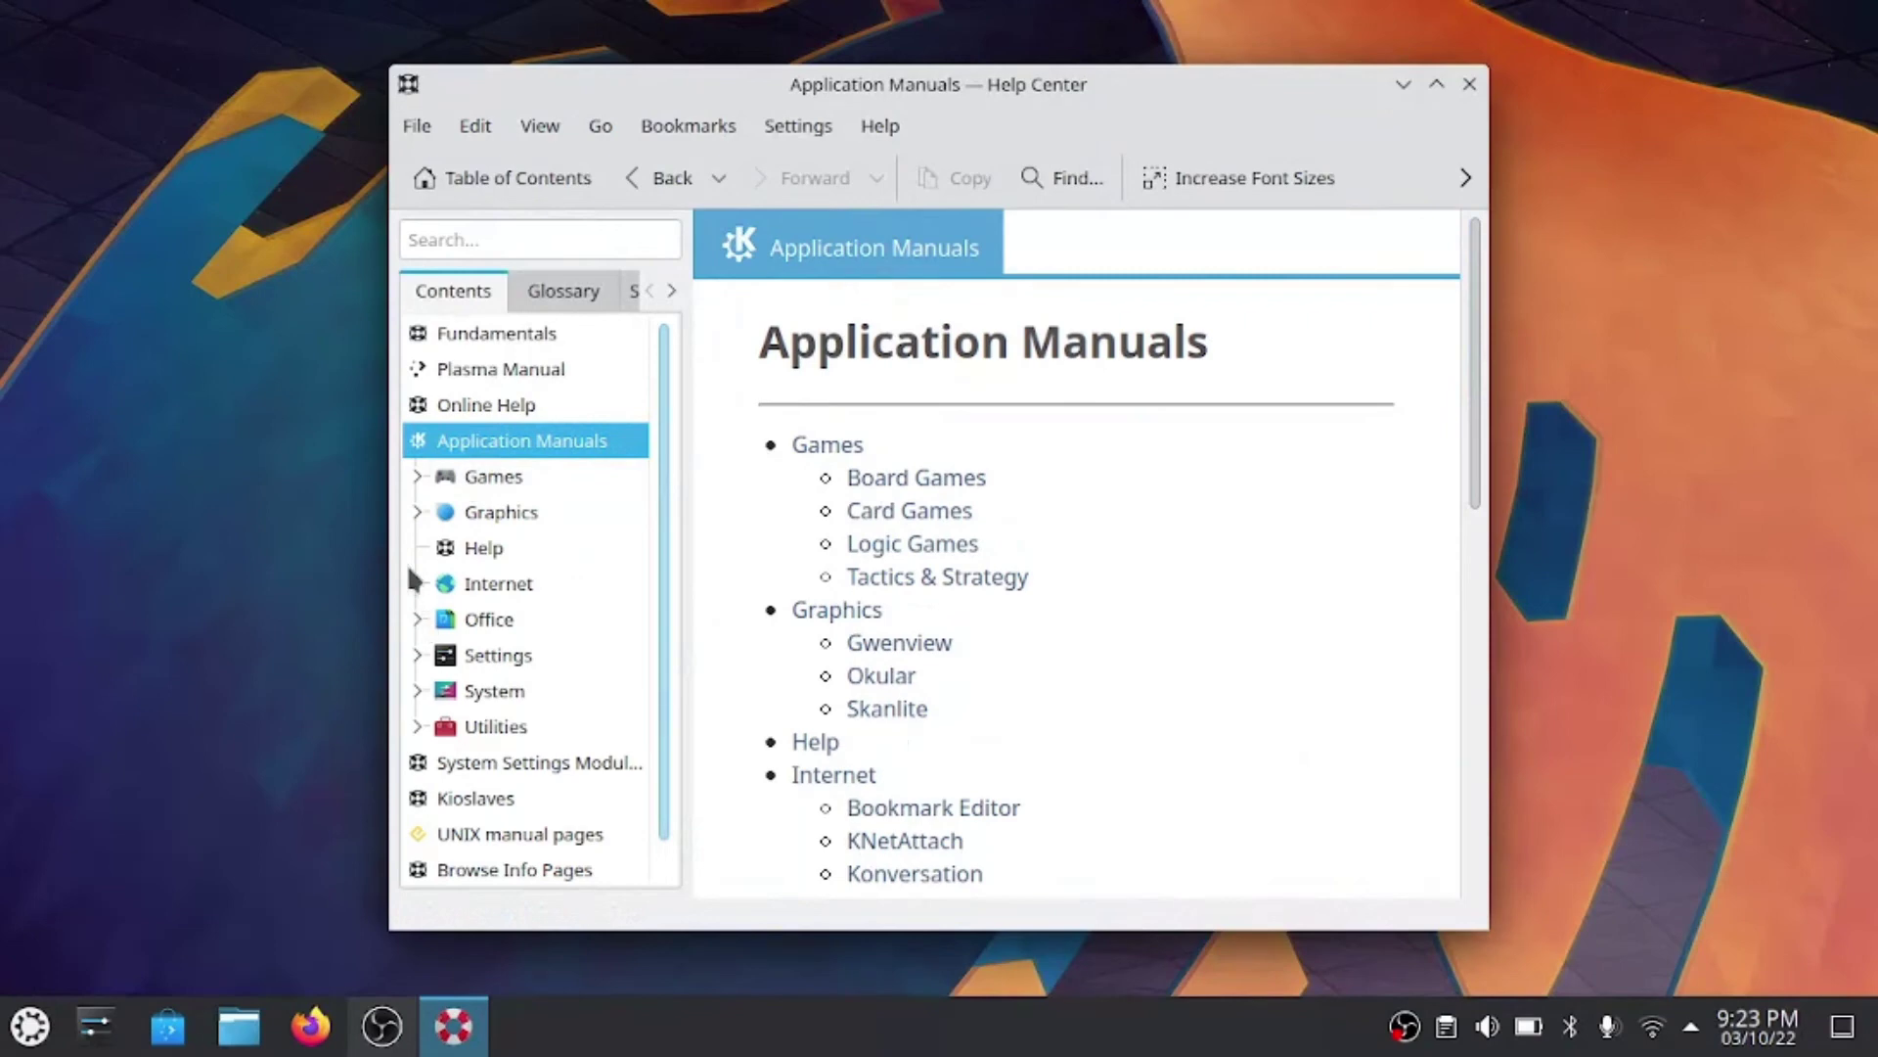
{"action": "left_click", "coordinate": [420, 726]}
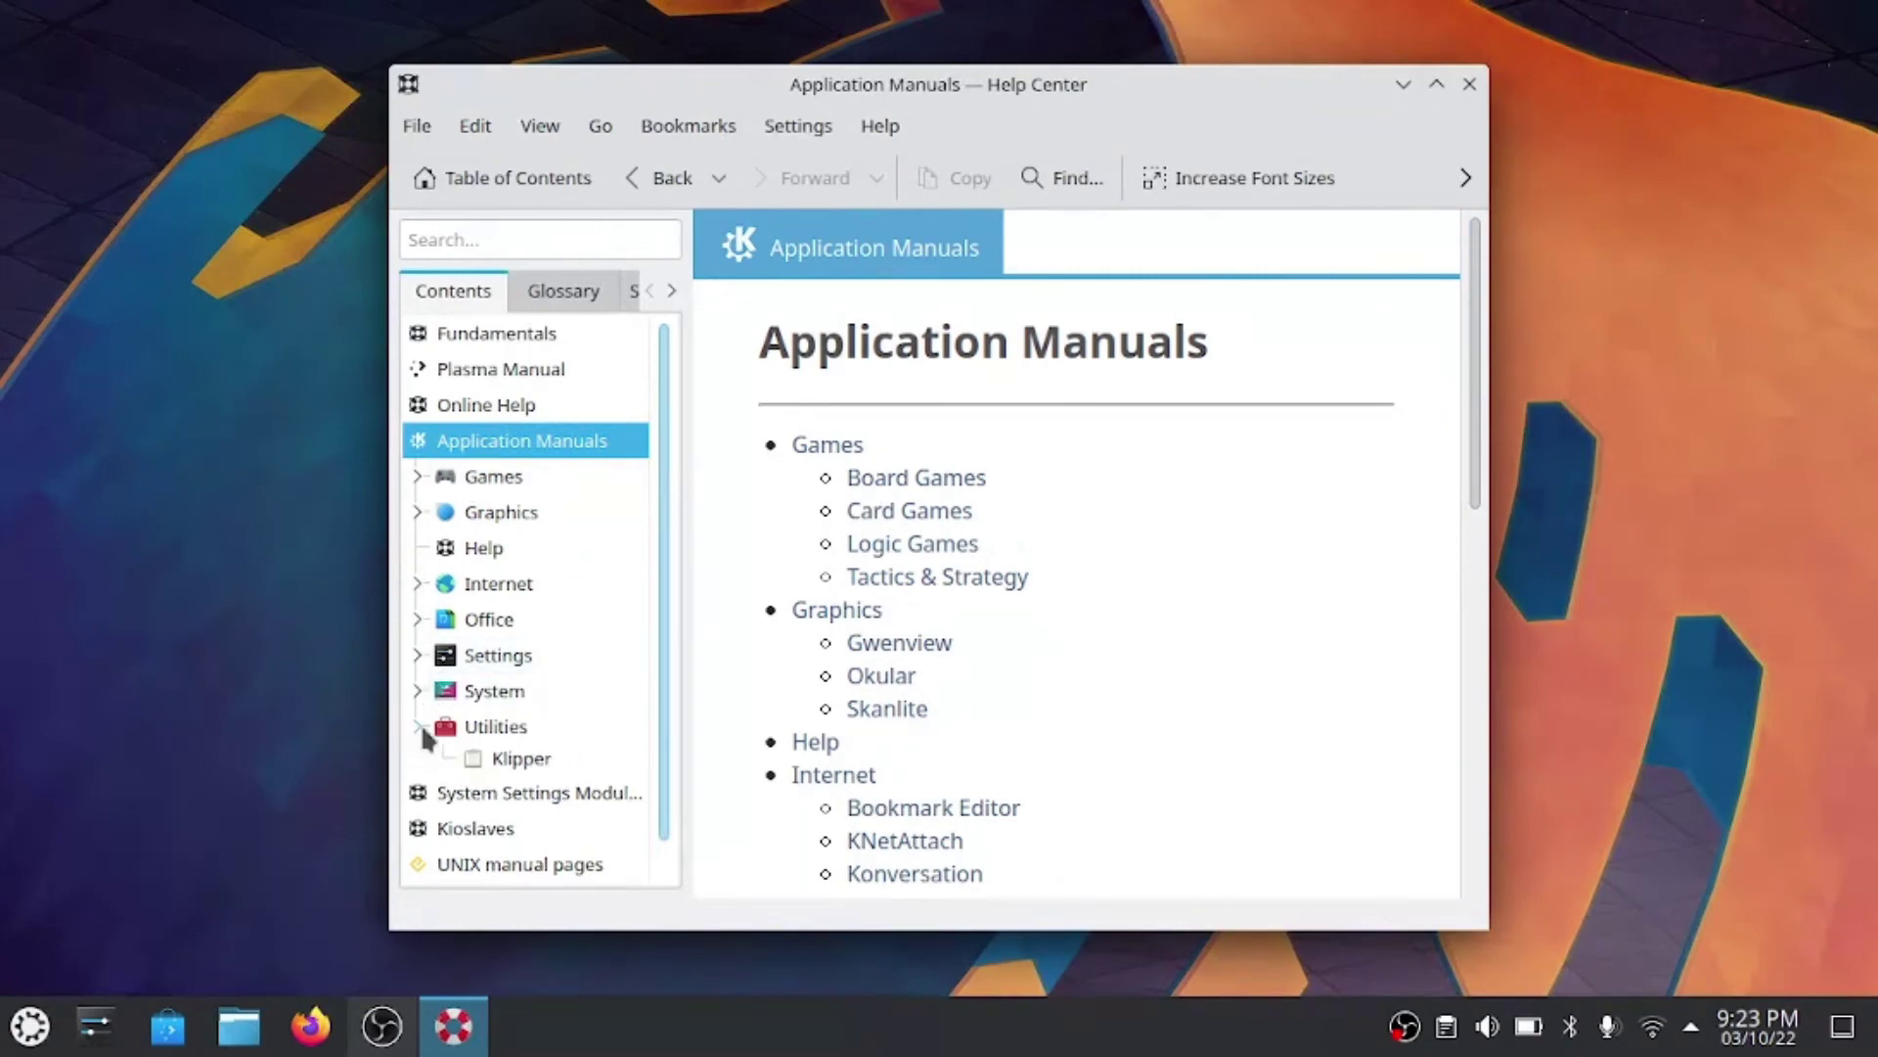
{"action": "scroll", "coordinate": [429, 719], "scroll_direction": "down", "scroll_amount": 1}
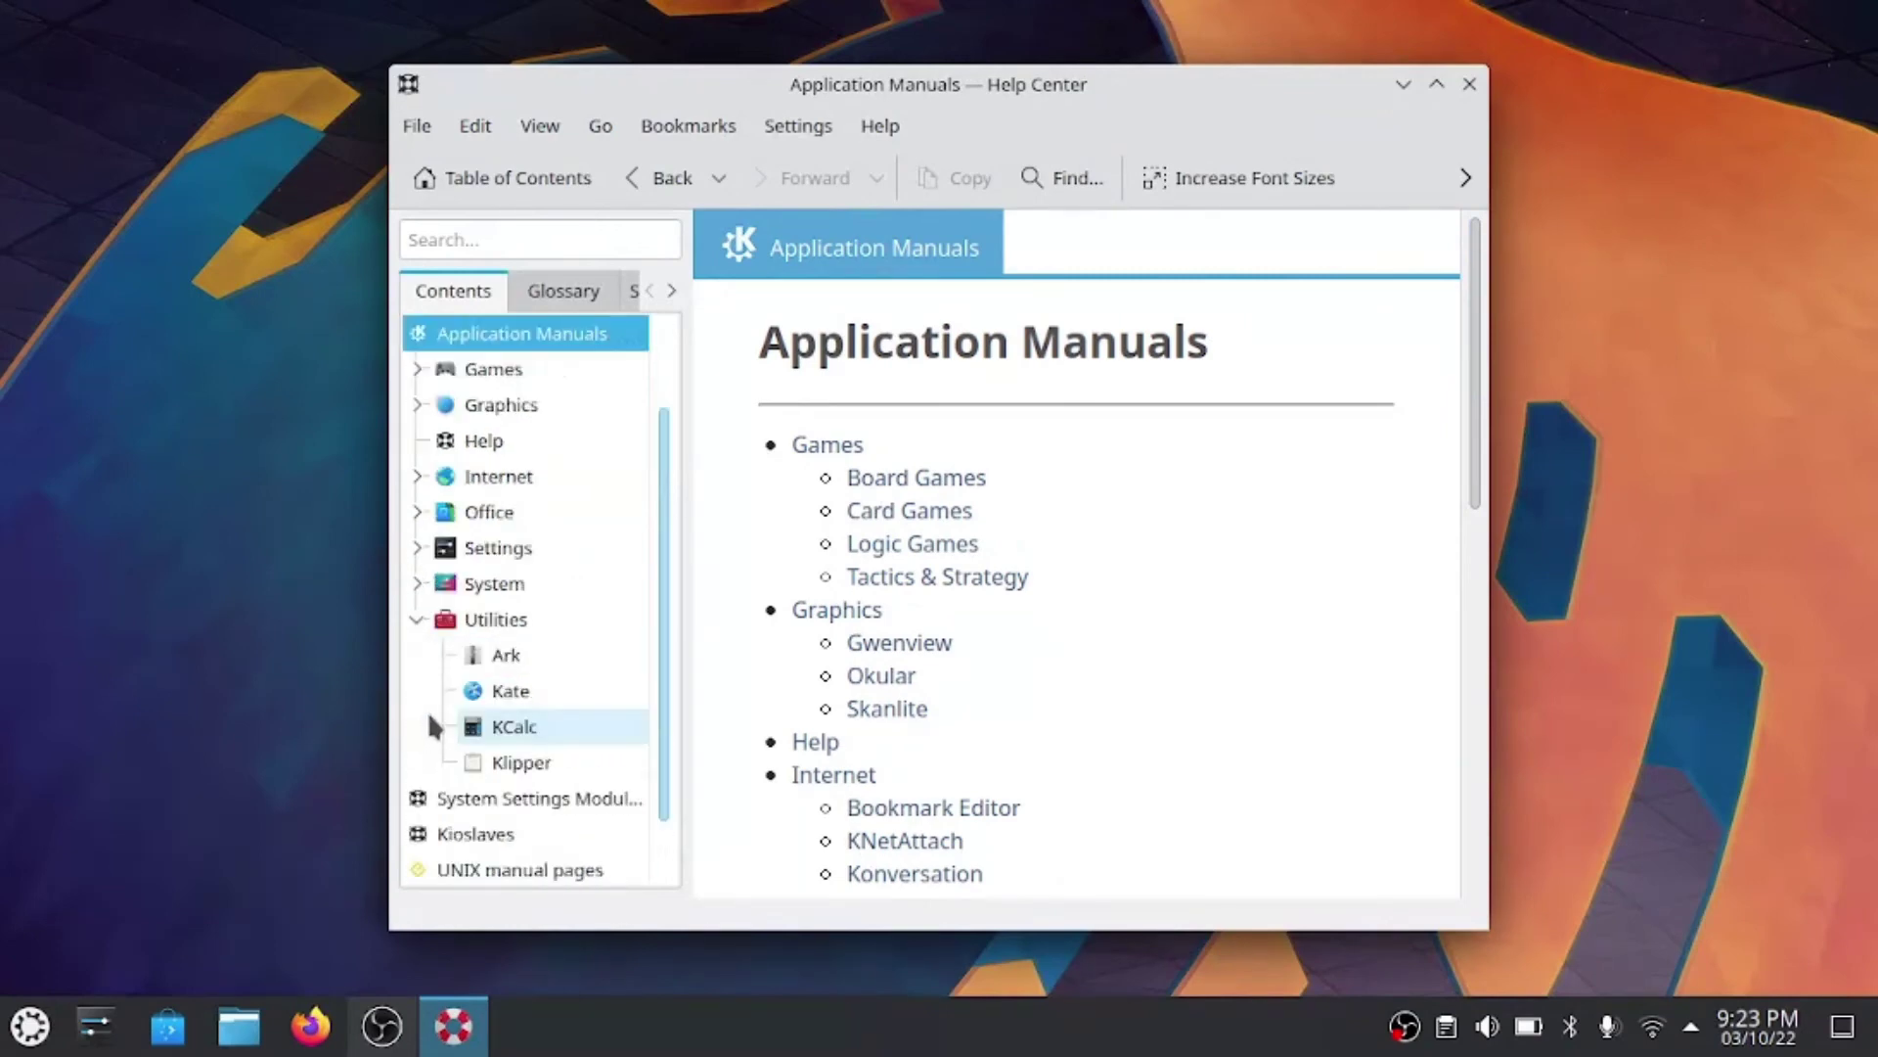
{"action": "left_click", "coordinate": [508, 693]}
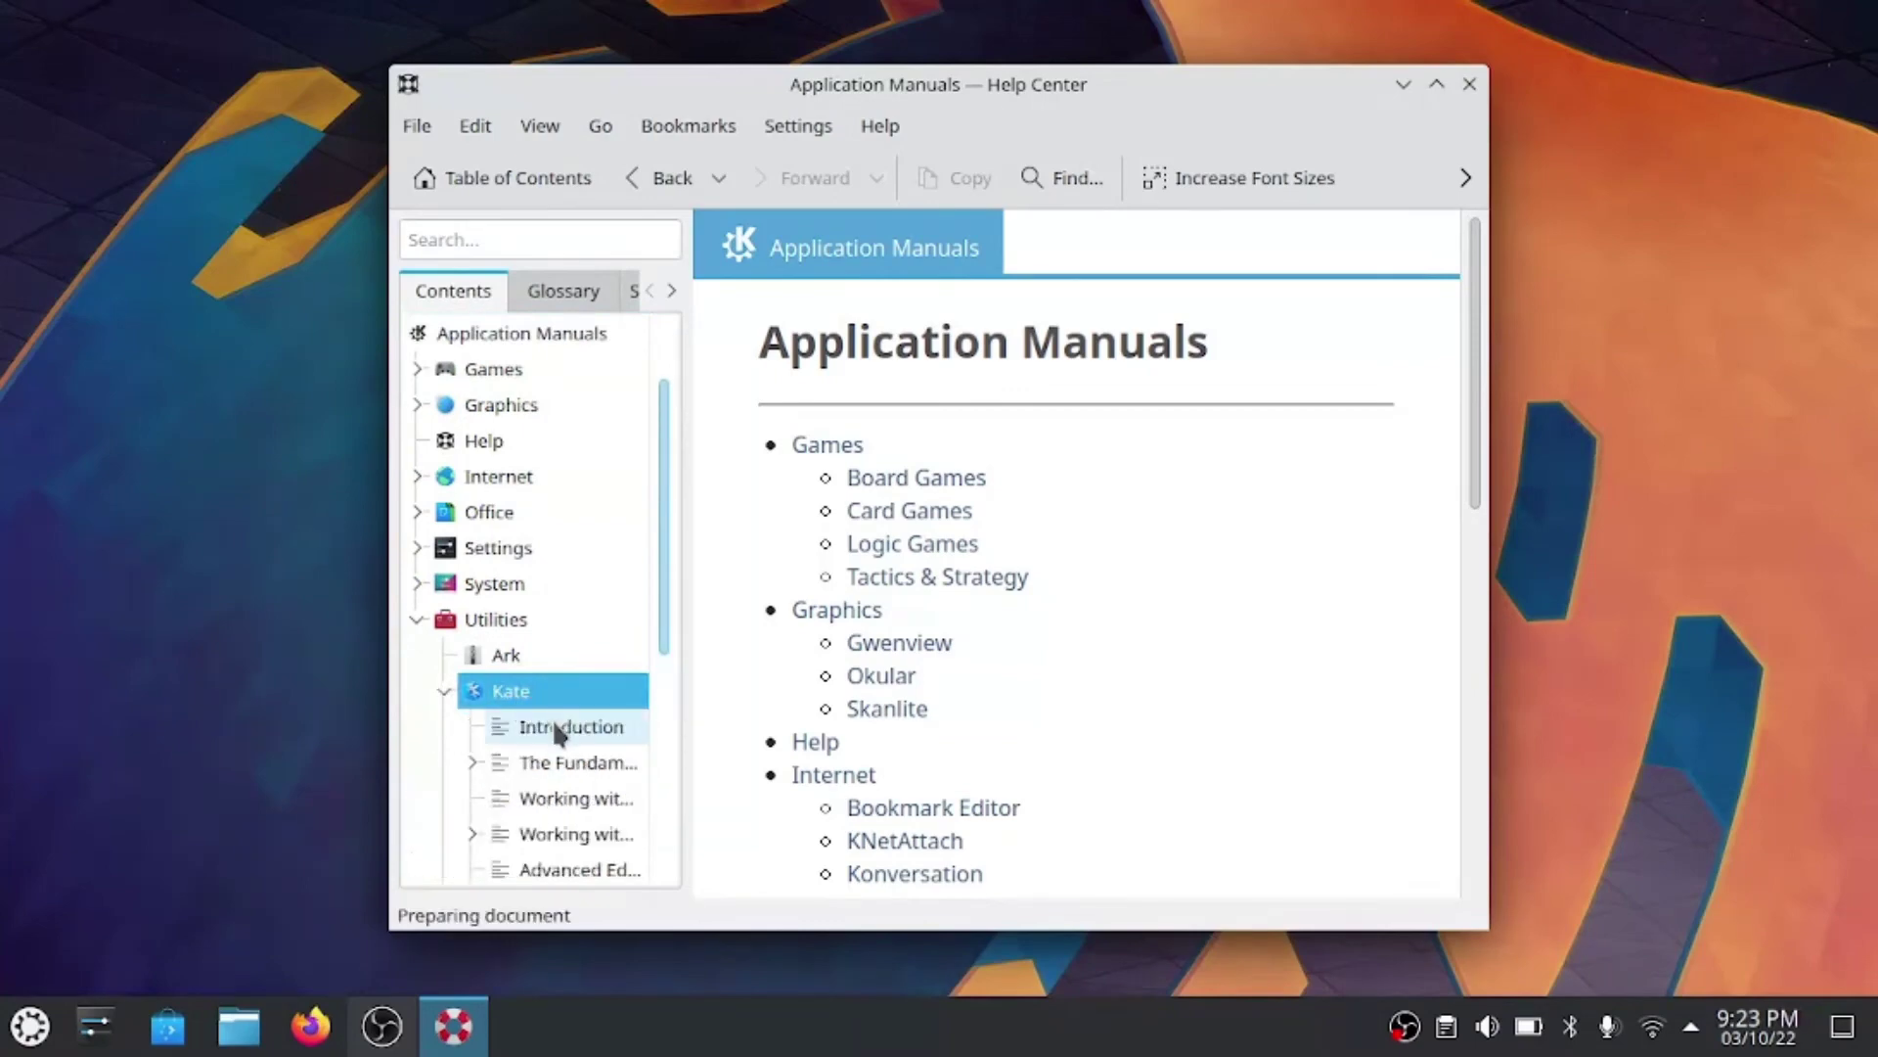
{"action": "left_click", "coordinate": [554, 728]}
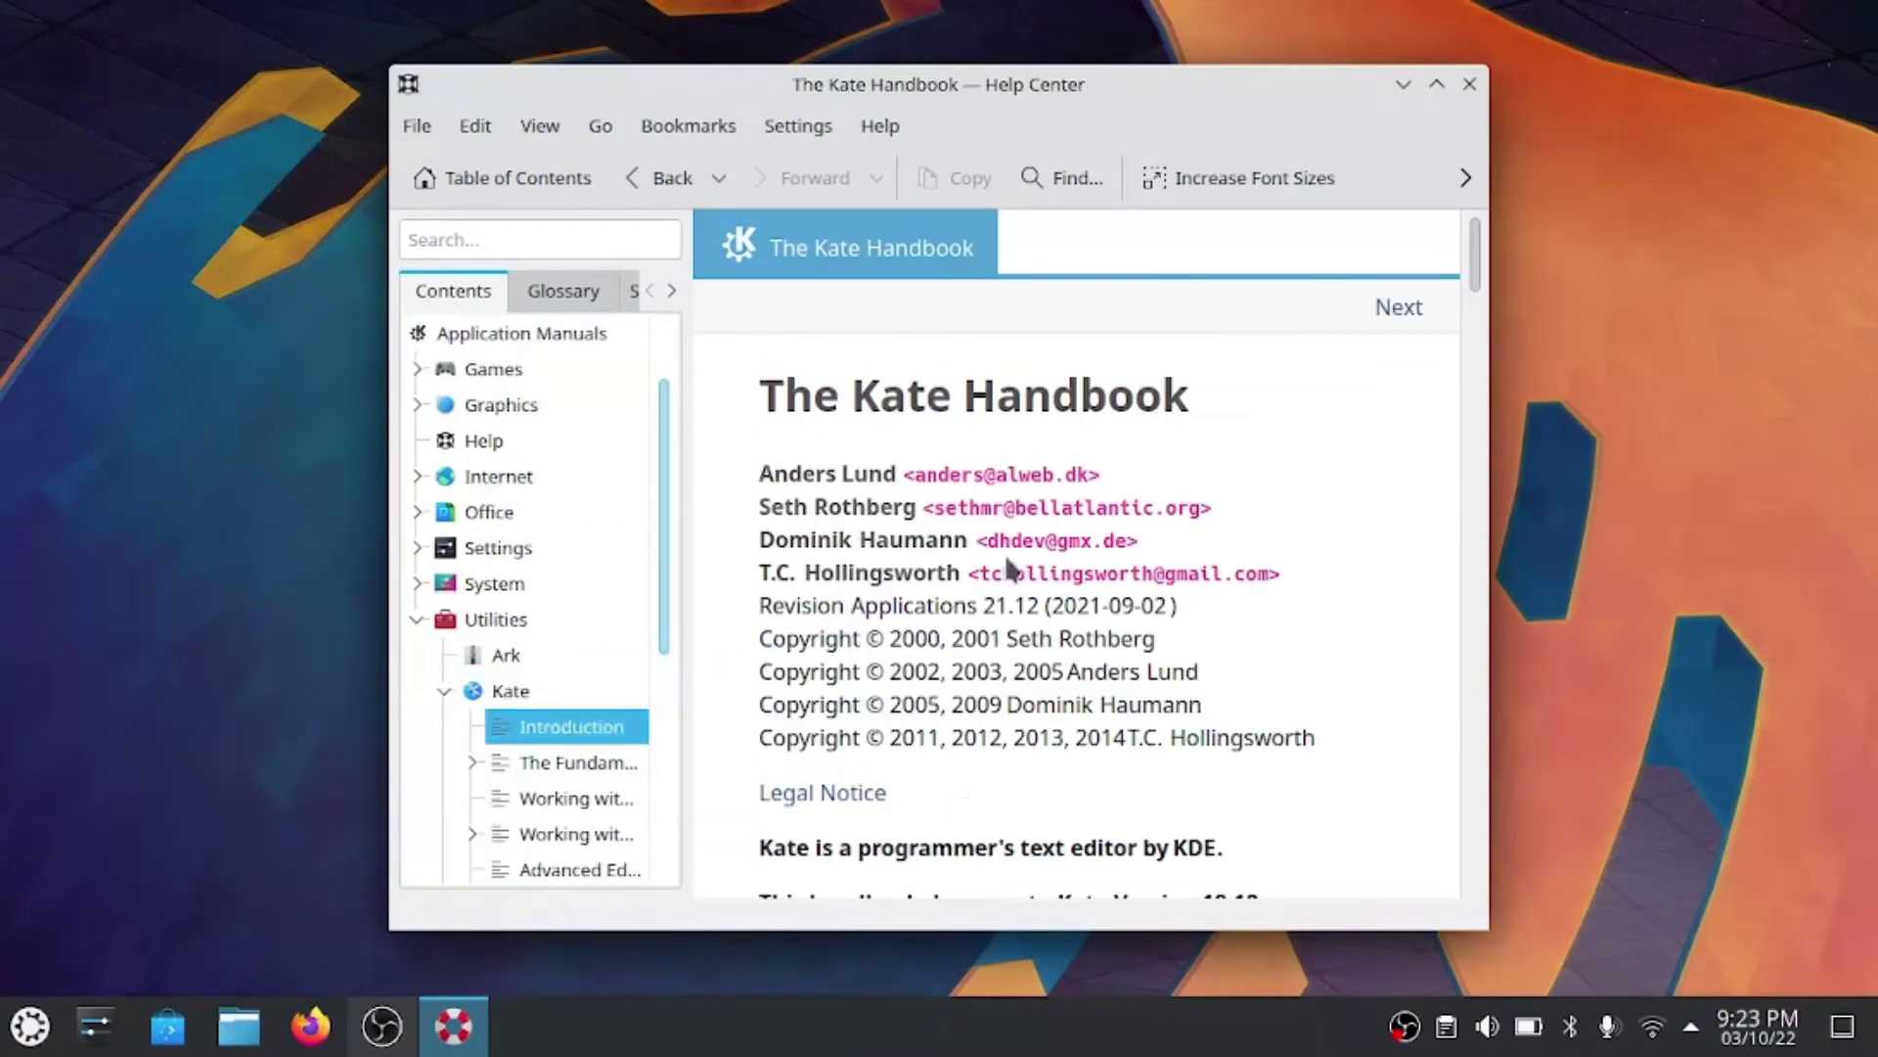
{"action": "scroll", "coordinate": [1011, 568], "scroll_direction": "down", "scroll_amount": 10}
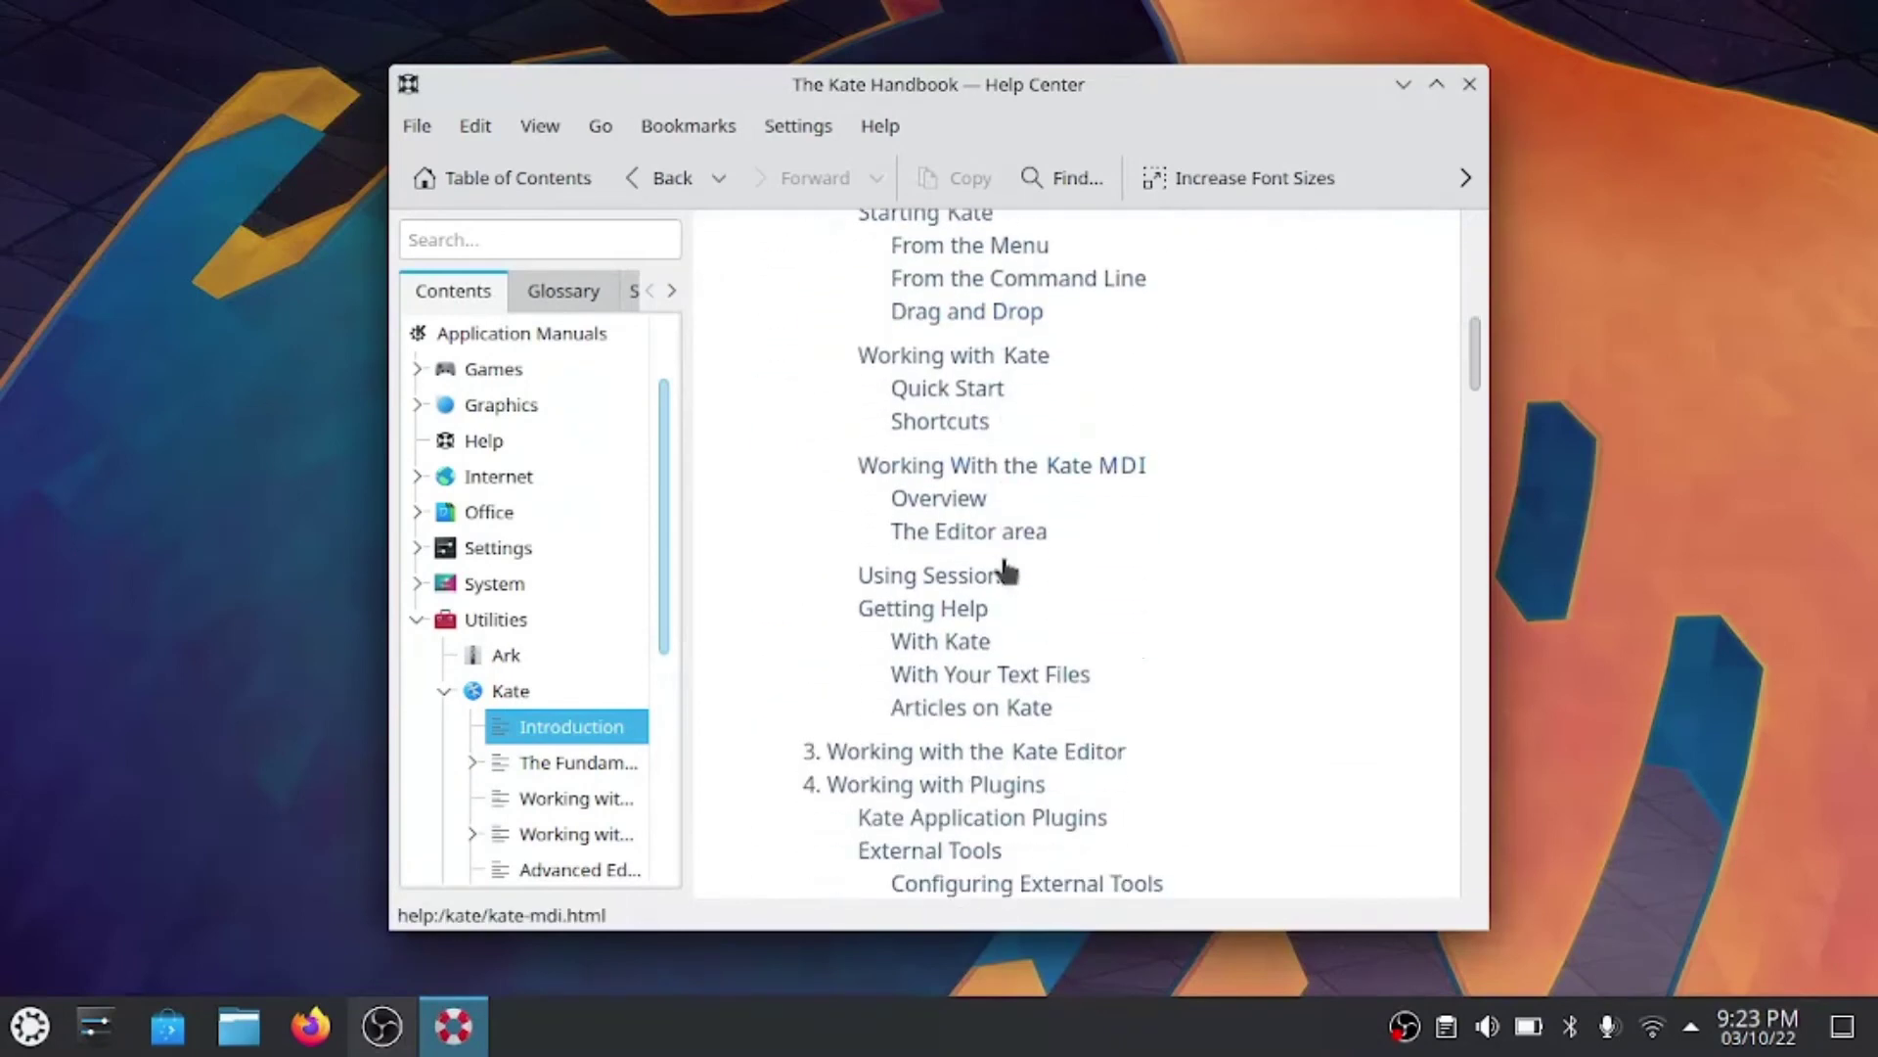
{"action": "scroll", "coordinate": [1007, 569], "scroll_direction": "down", "scroll_amount": 3}
{"action": "left_click", "coordinate": [575, 838]}
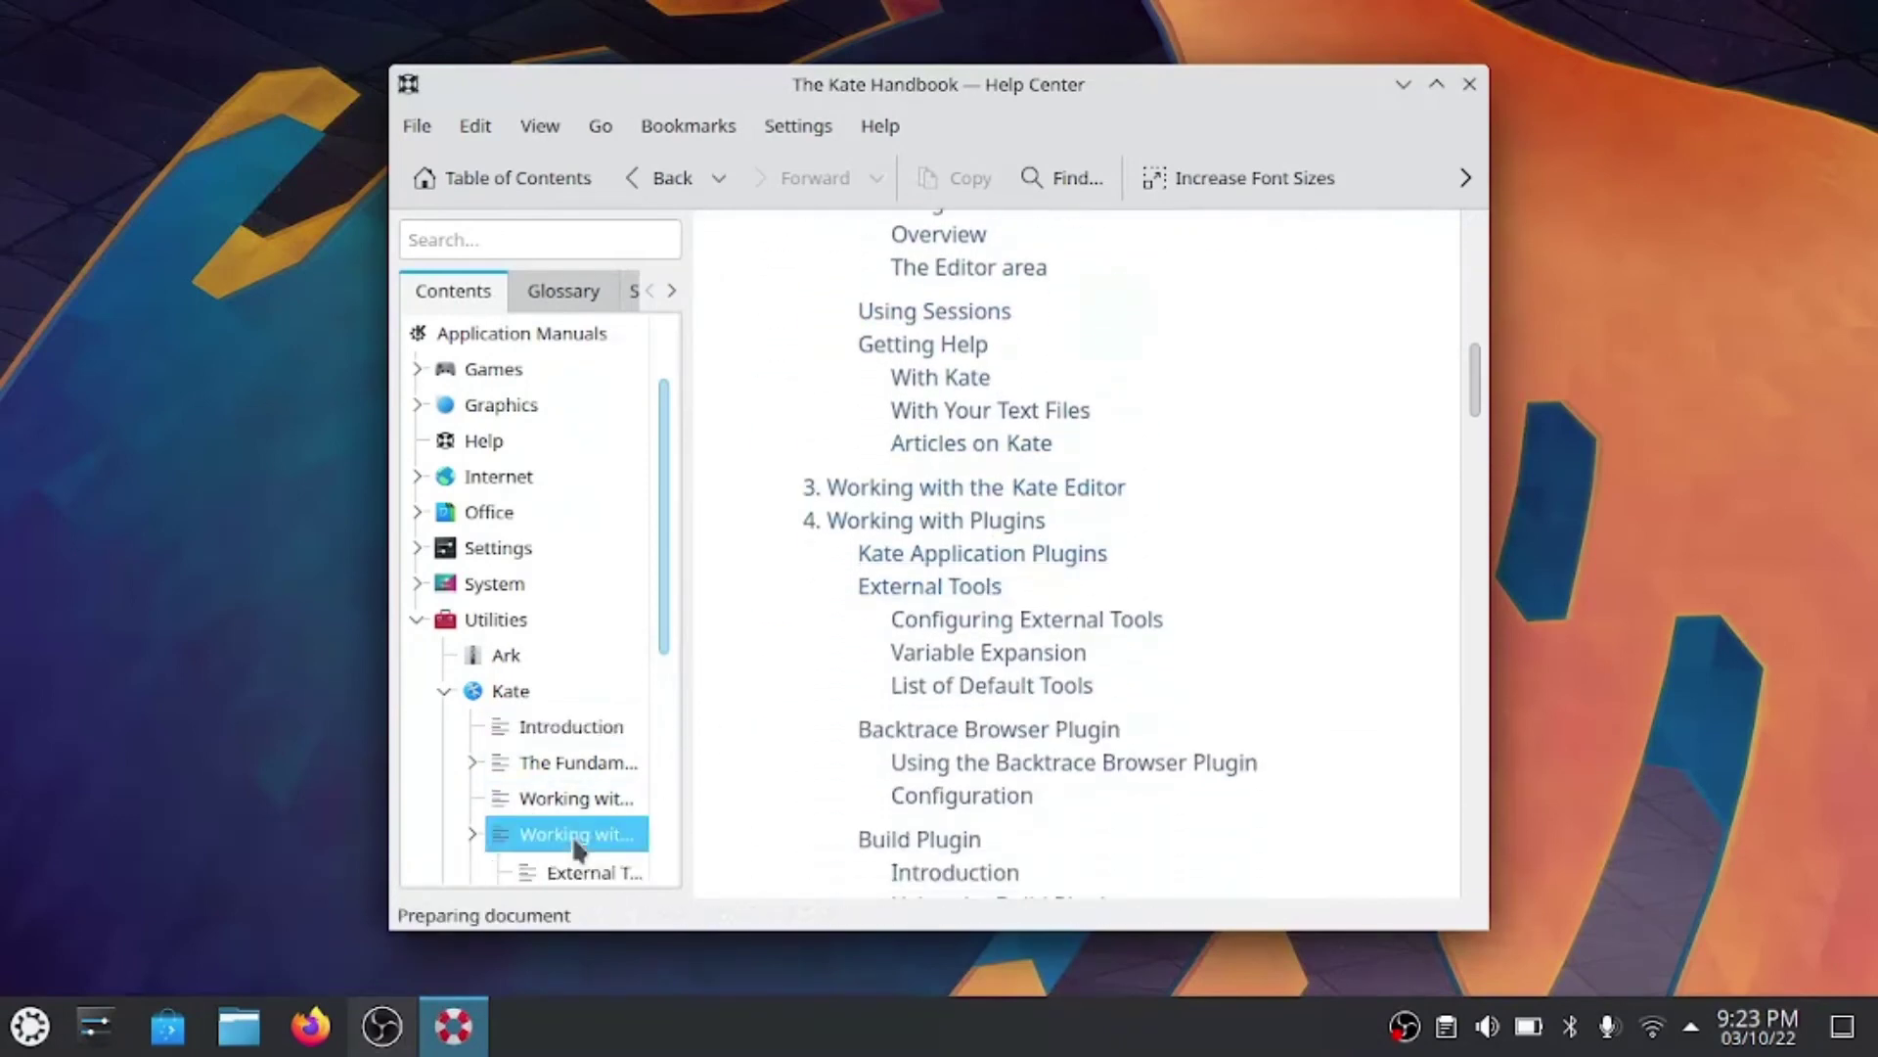
{"action": "left_click", "coordinate": [583, 804]}
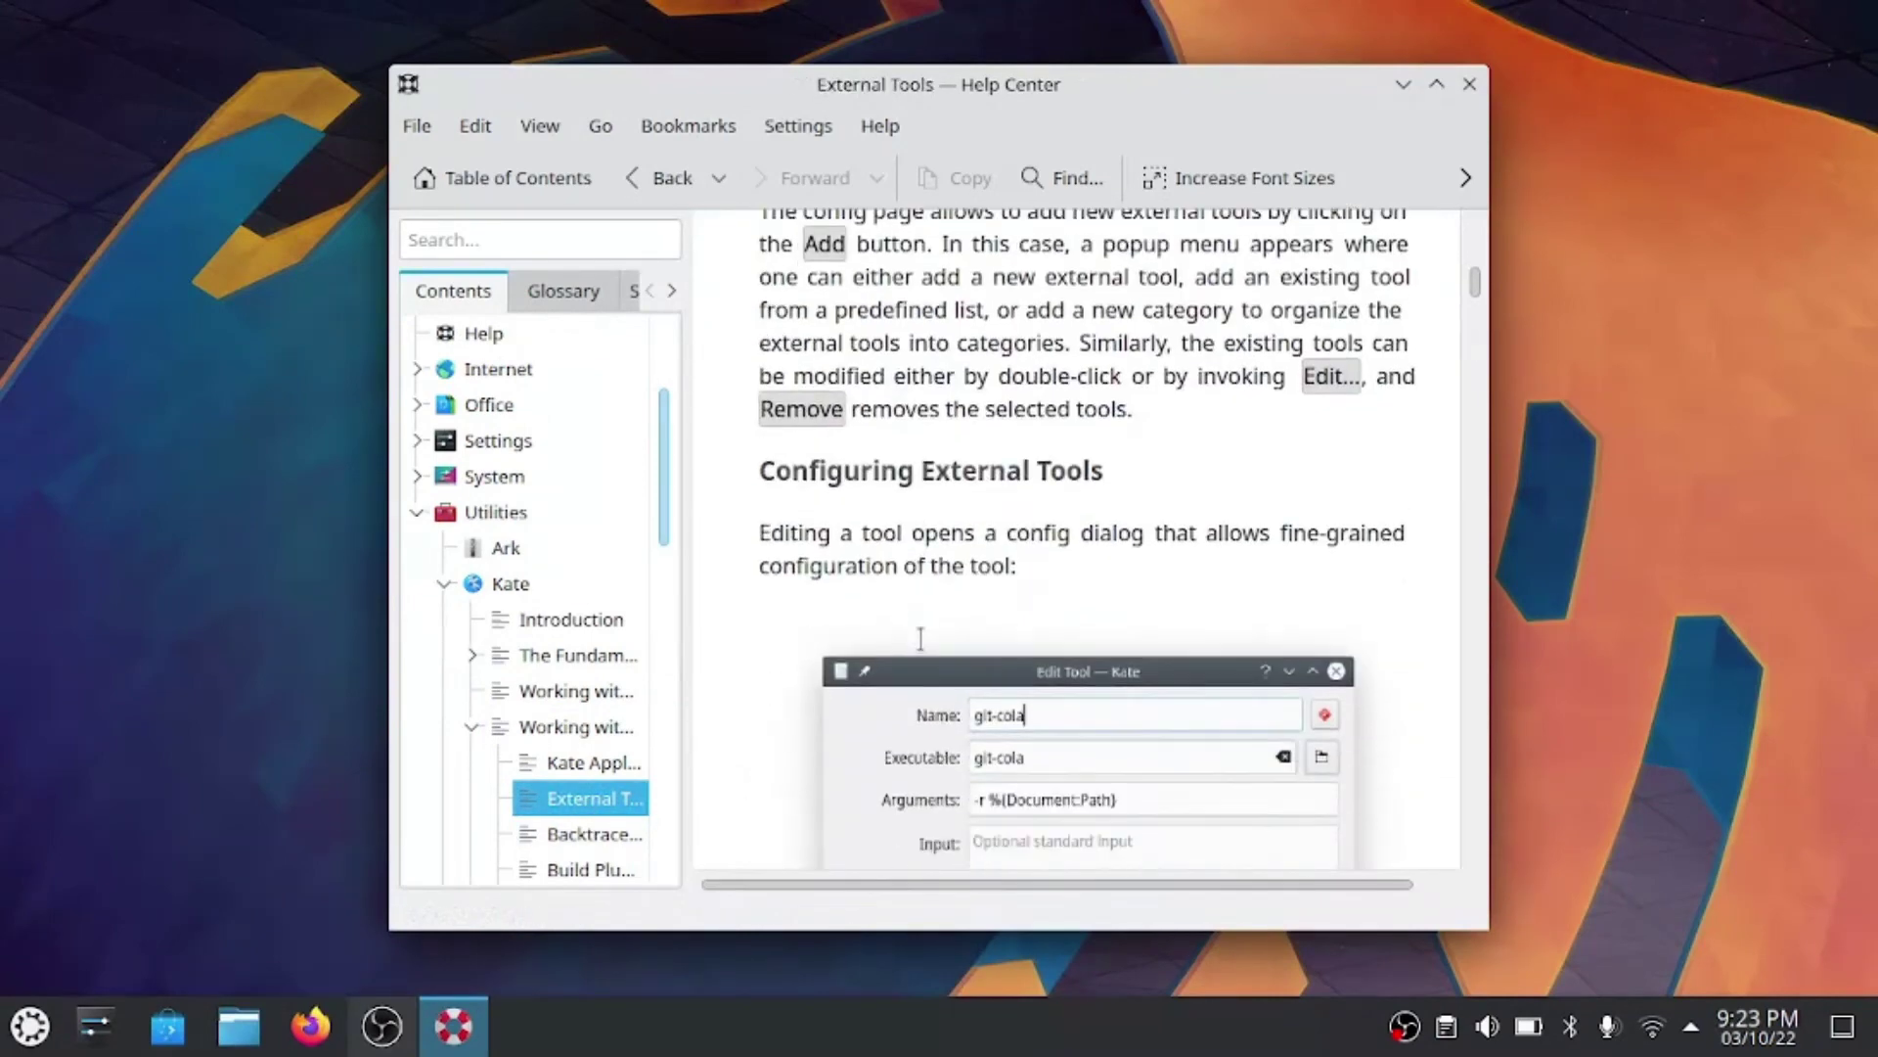
{"action": "scroll", "coordinate": [920, 636], "scroll_direction": "down", "scroll_amount": 10}
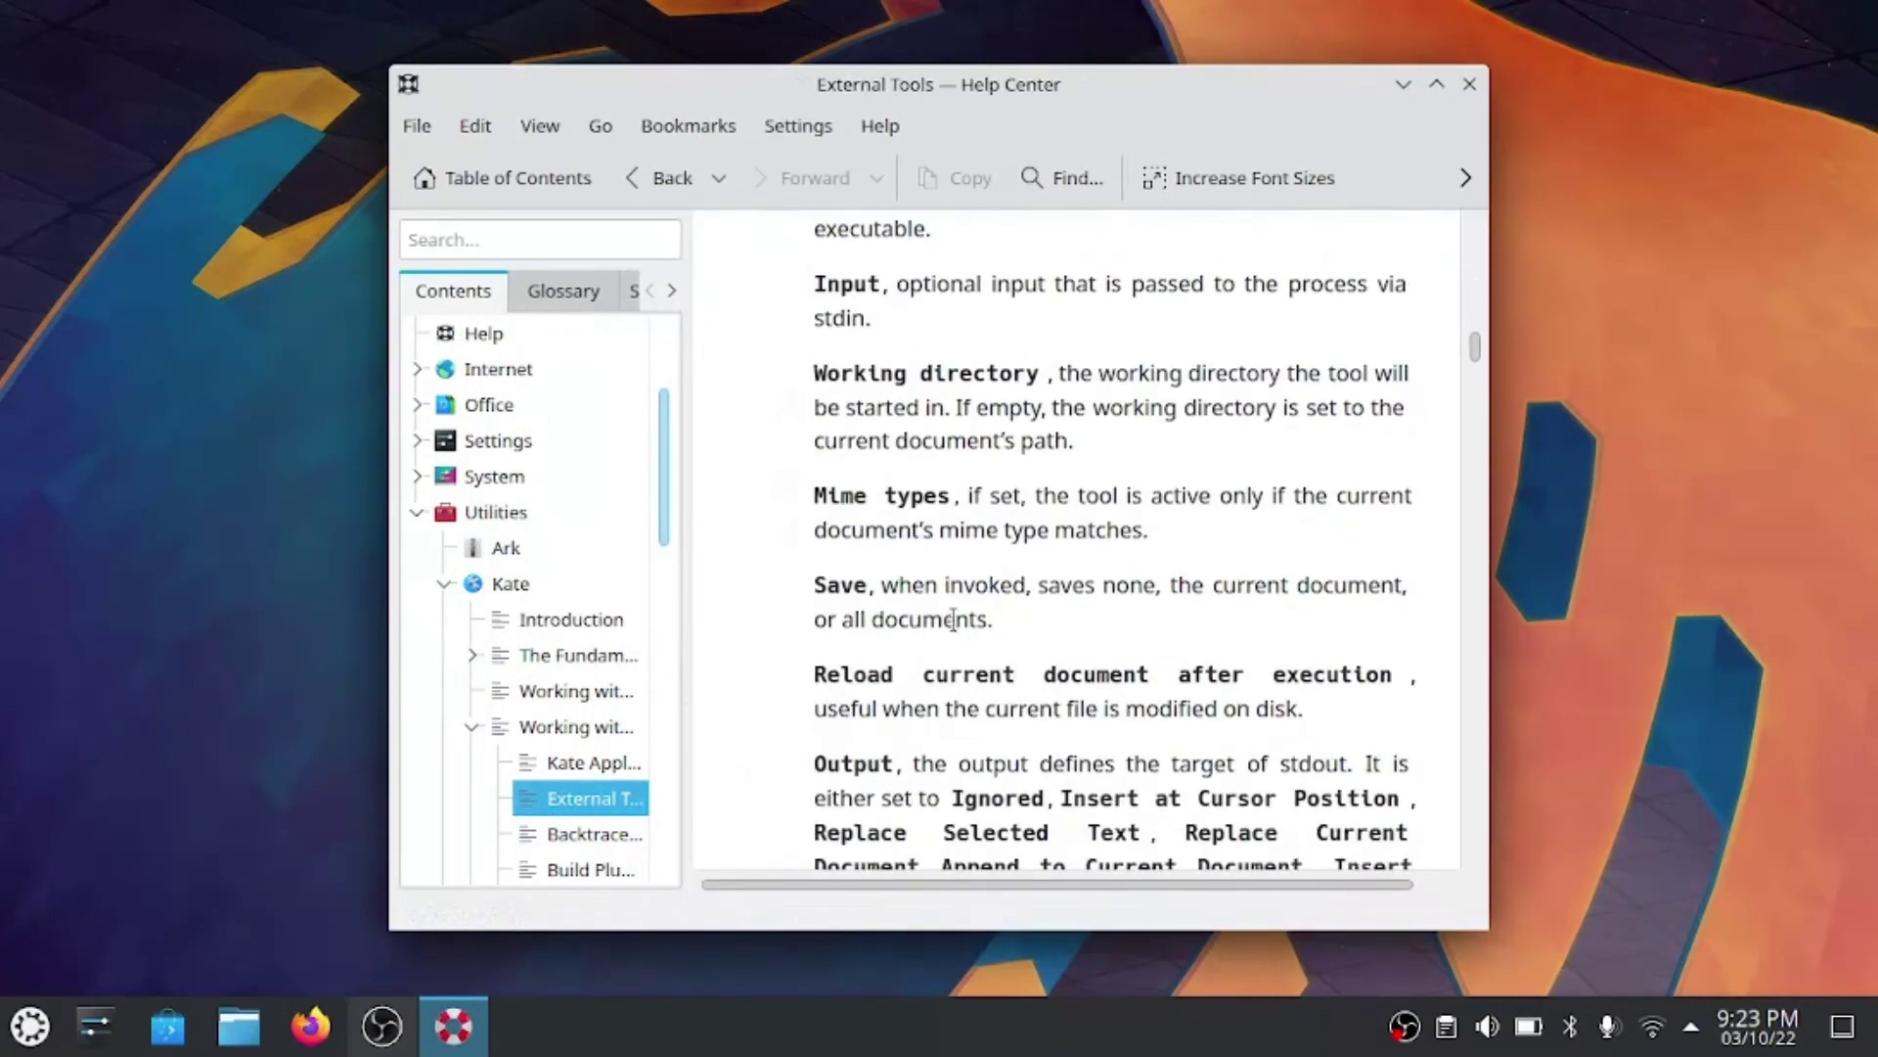
{"action": "left_click", "coordinate": [1469, 84]}
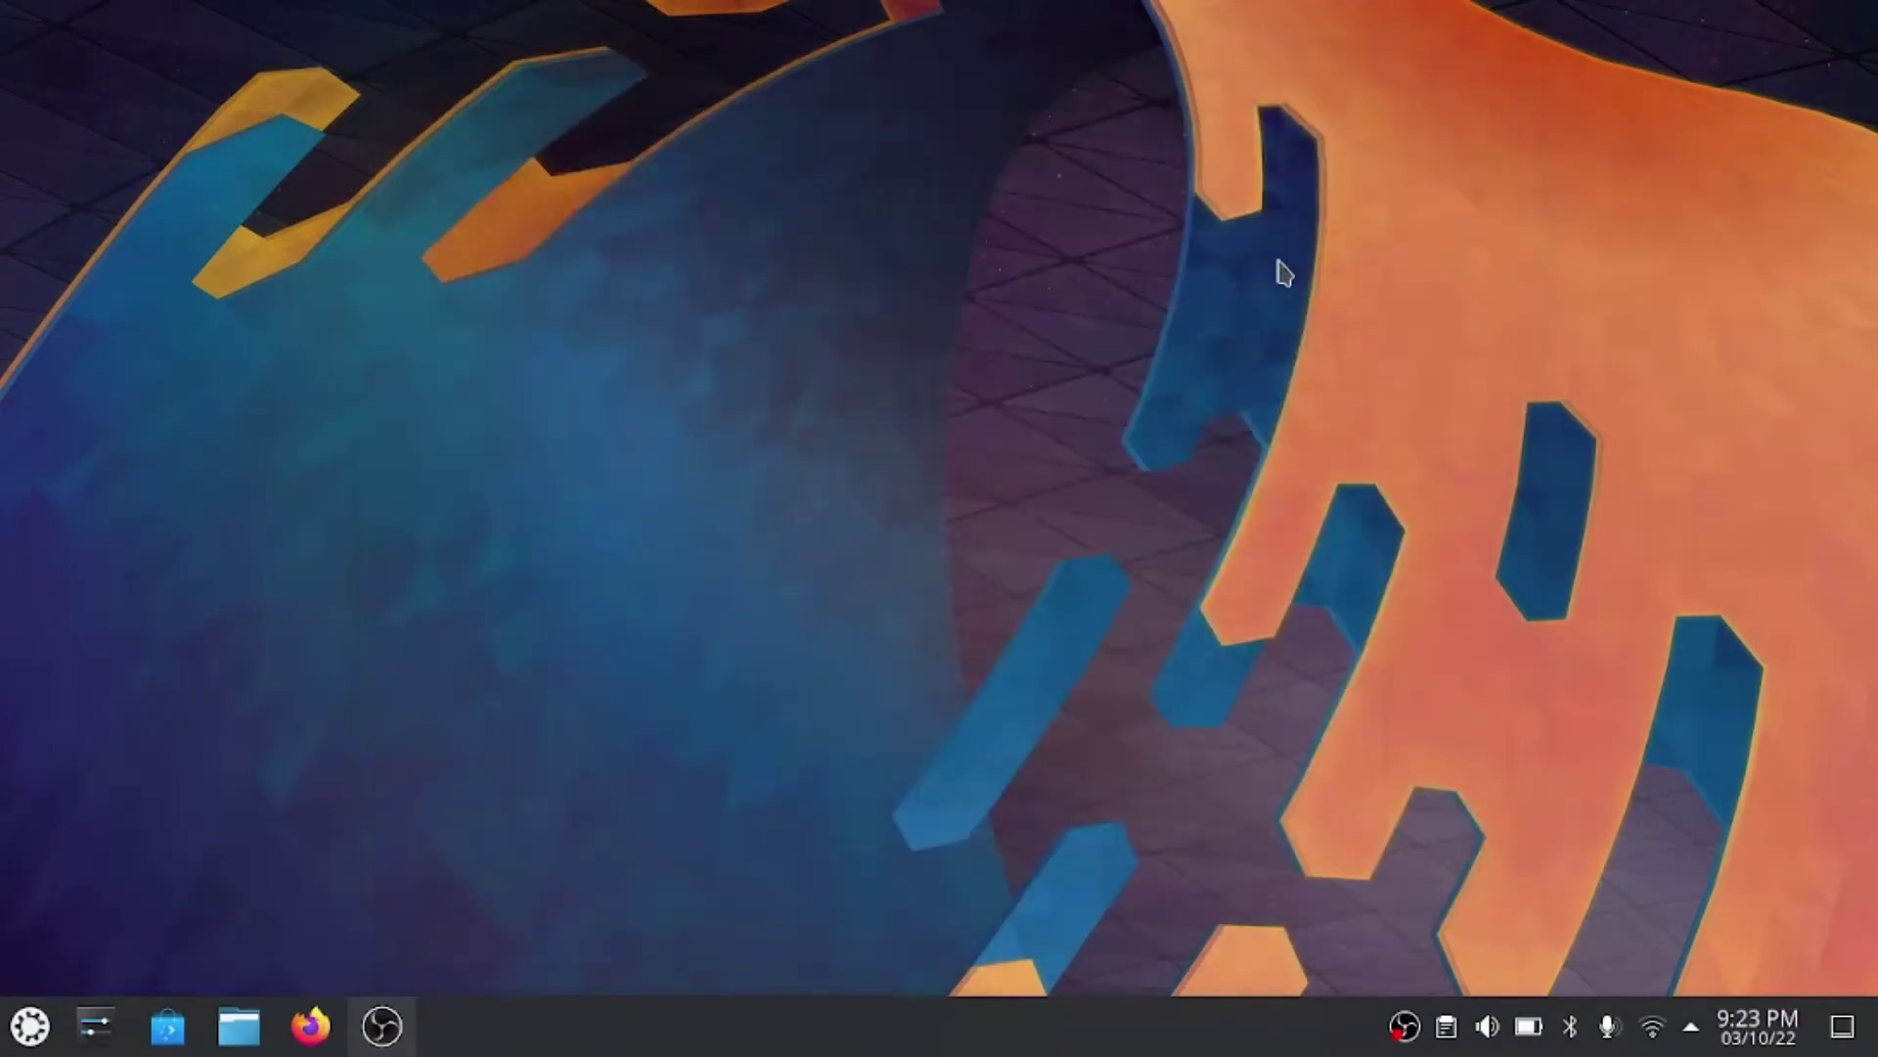